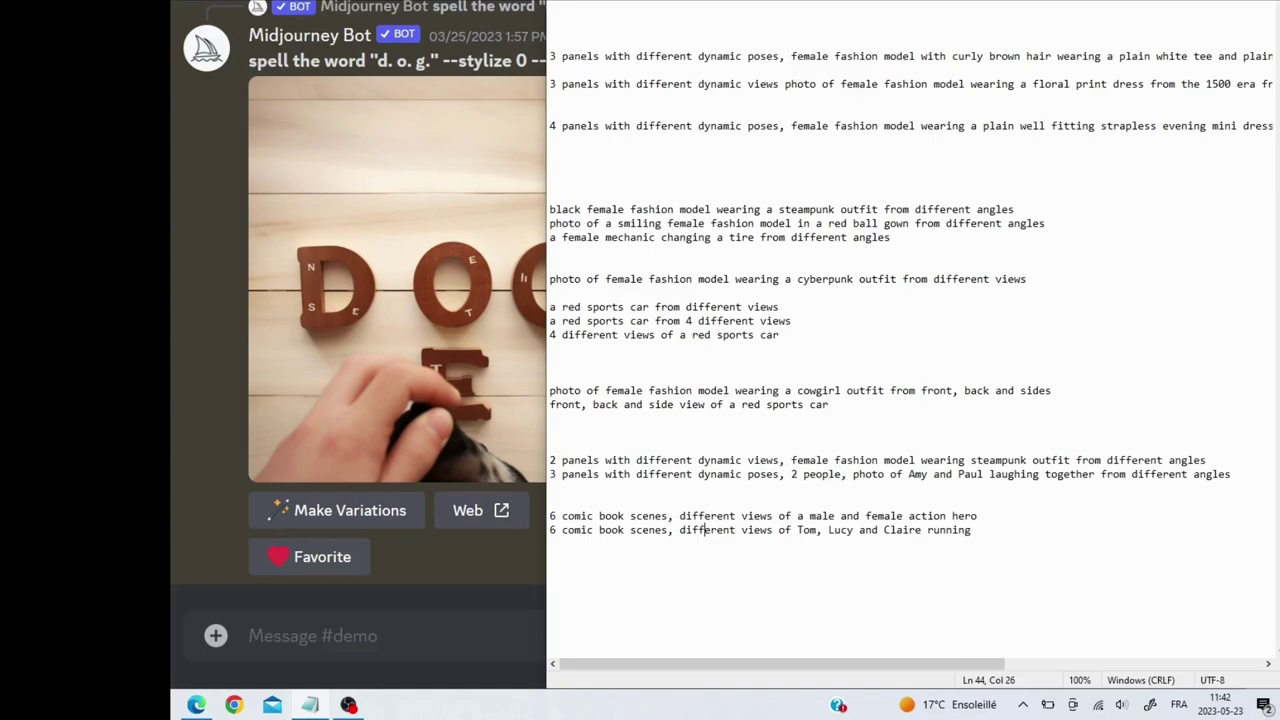
- Submit the 2-panel steampunk fashion-model dynamic poses prompt with /imagine
click(1075, 56)
click(368, 636)
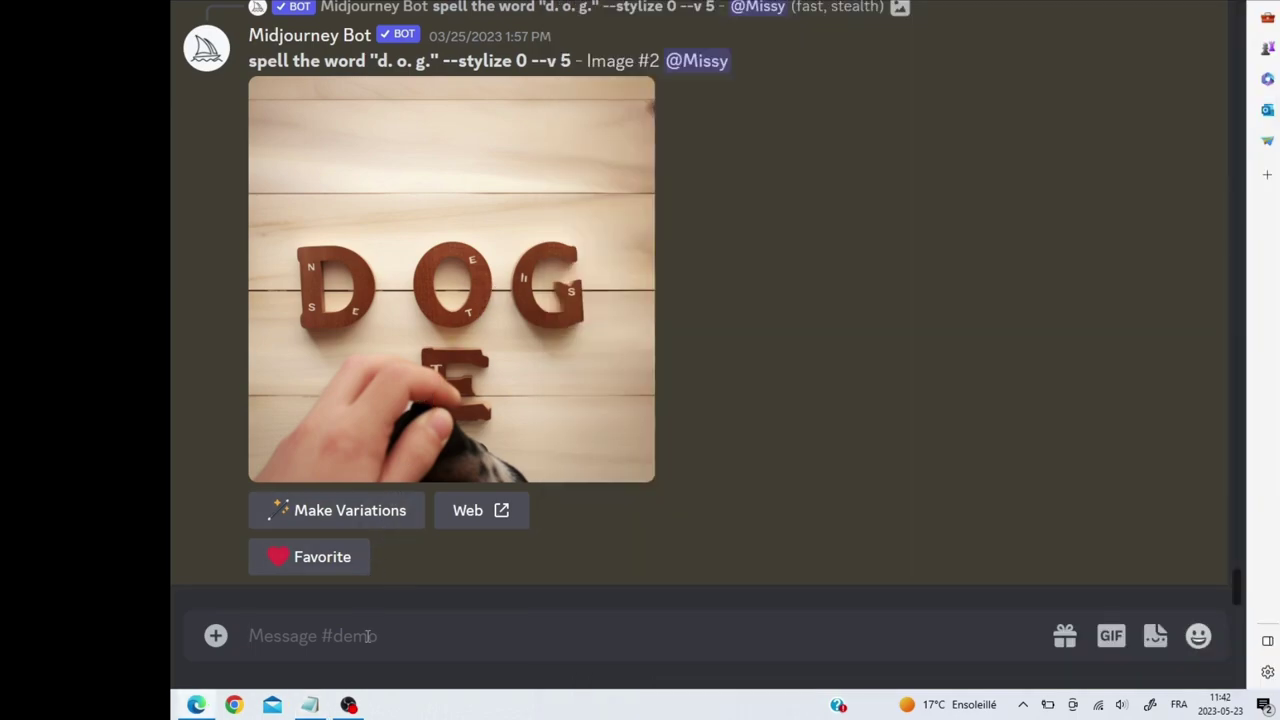
text(/)
click(396, 209)
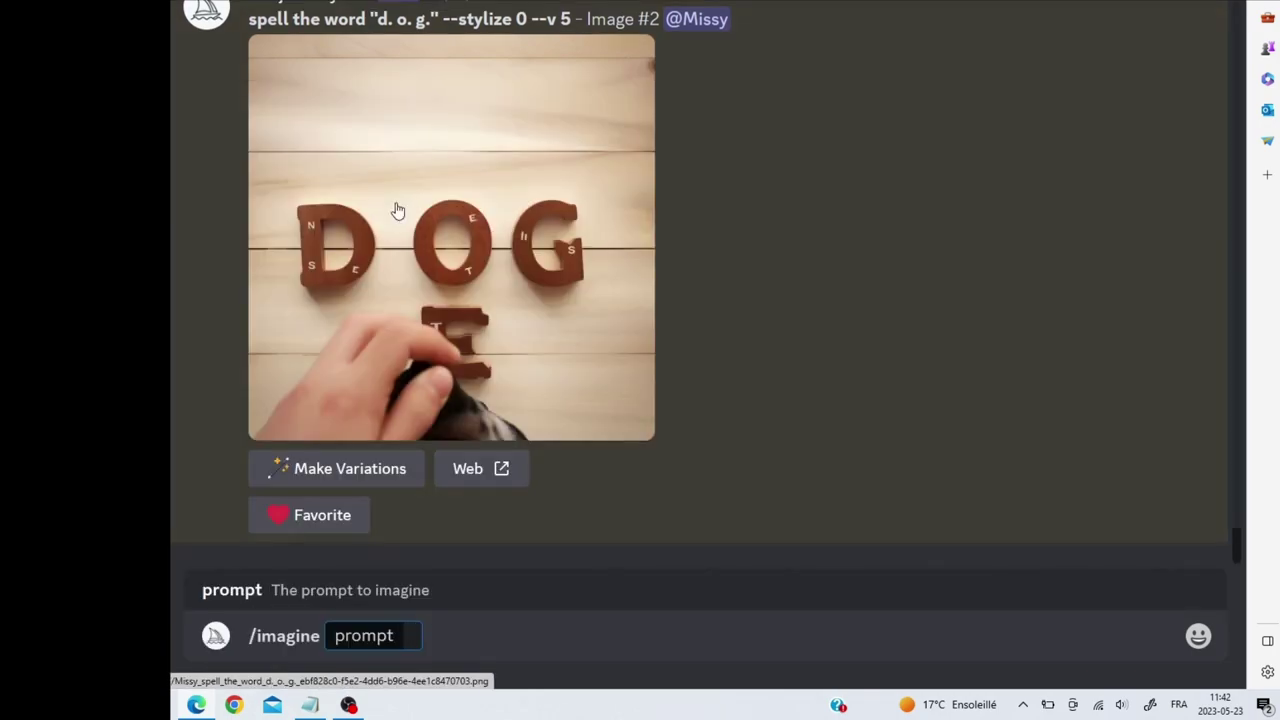
text(2 panels with different dynamic poses, female fashion model wearing steampunk outfit)
key(Return)
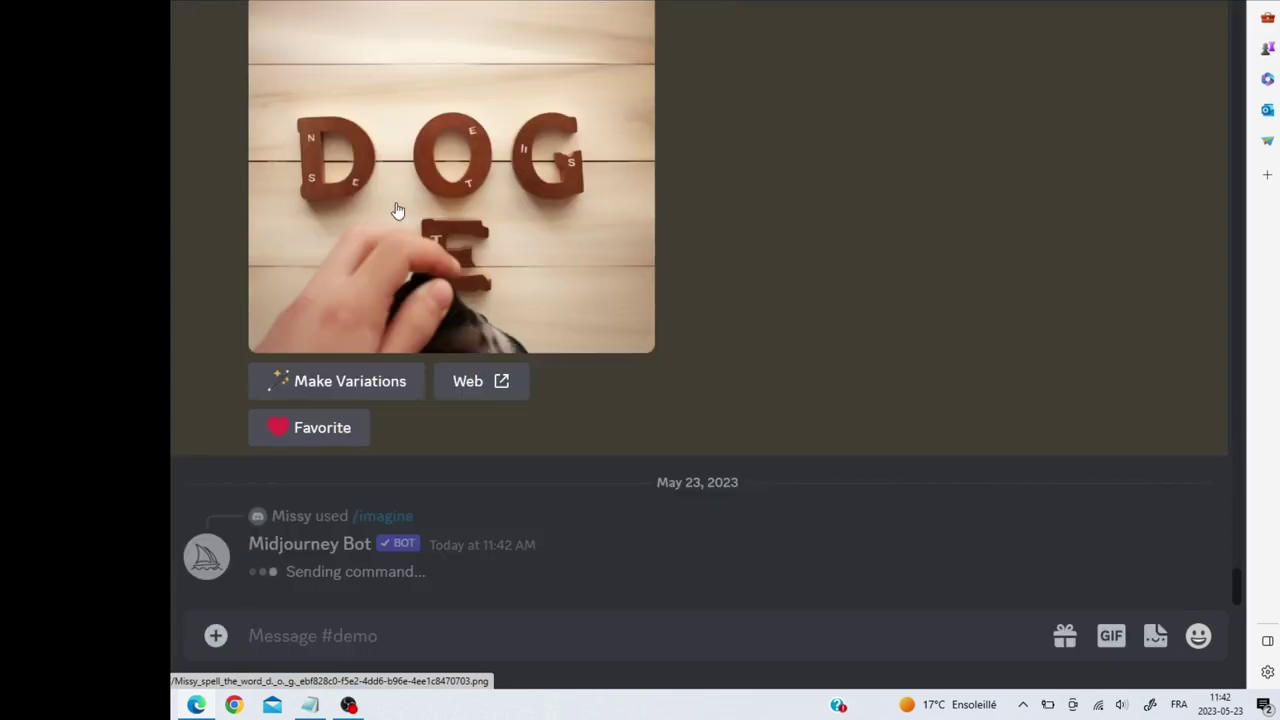
- Submit the 2-panel steampunk fashion-model dynamic views prompt with /imagine
click(310, 705)
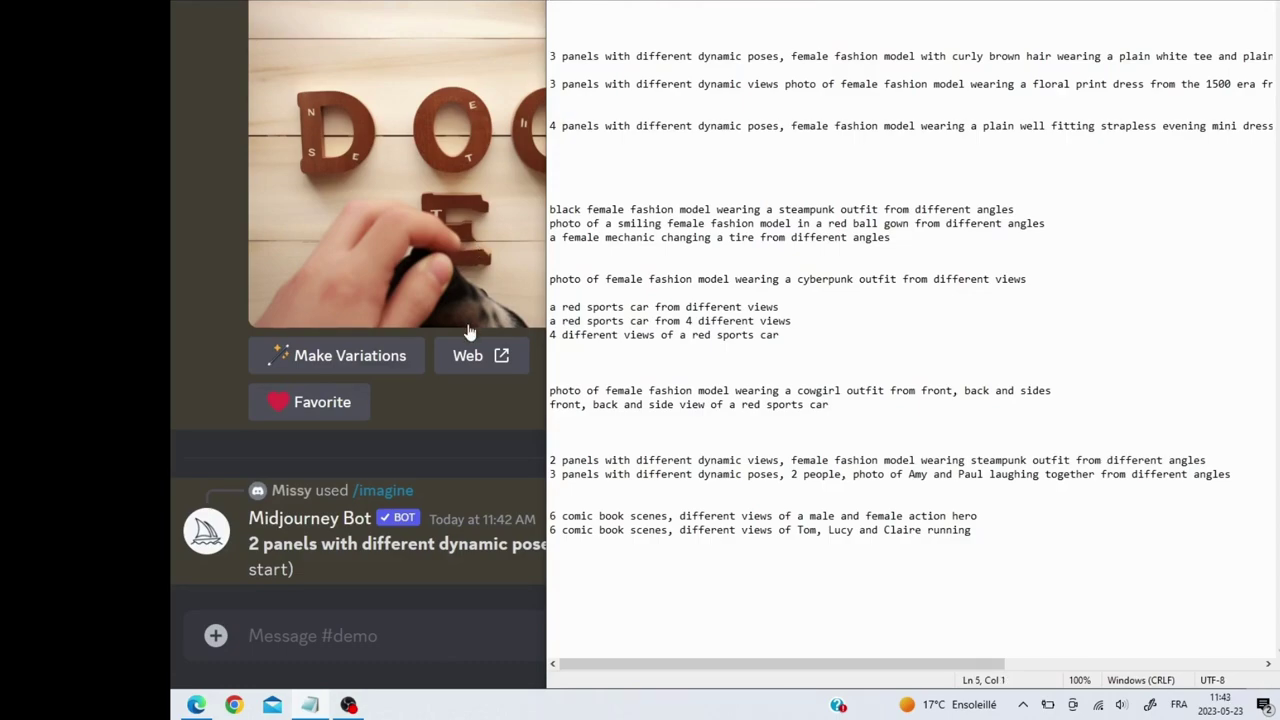
click(363, 635)
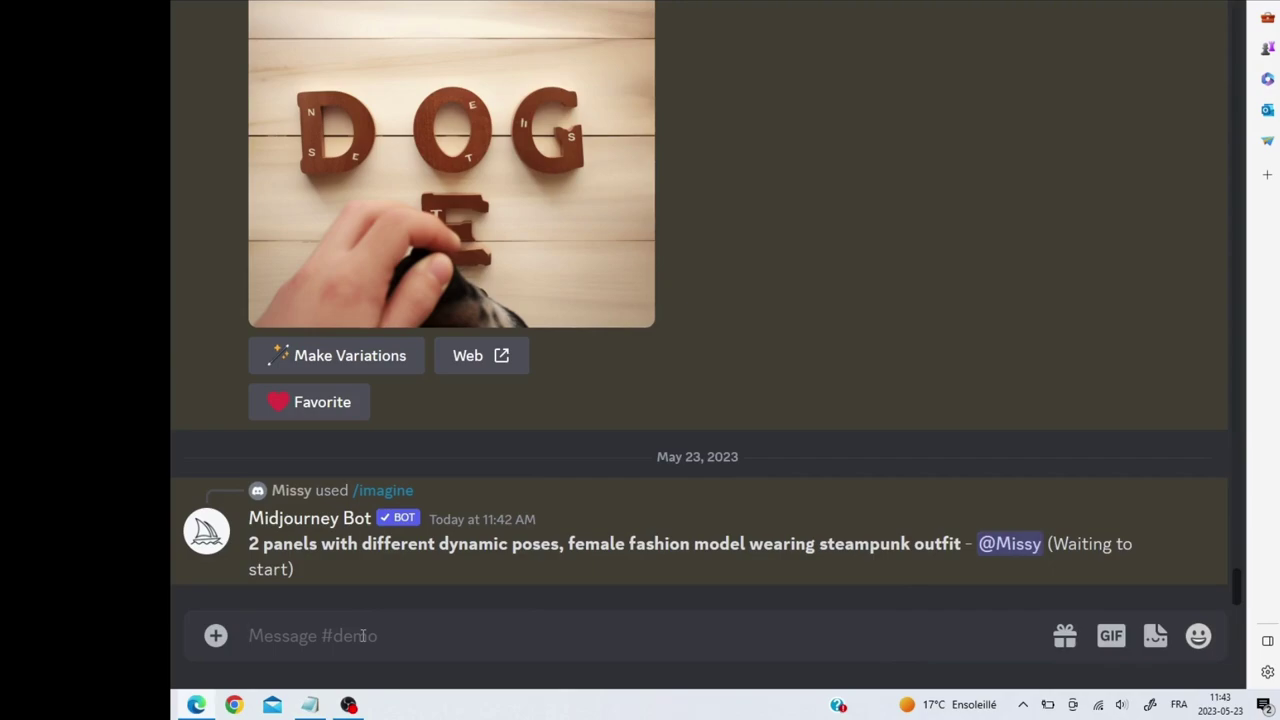
text(/)
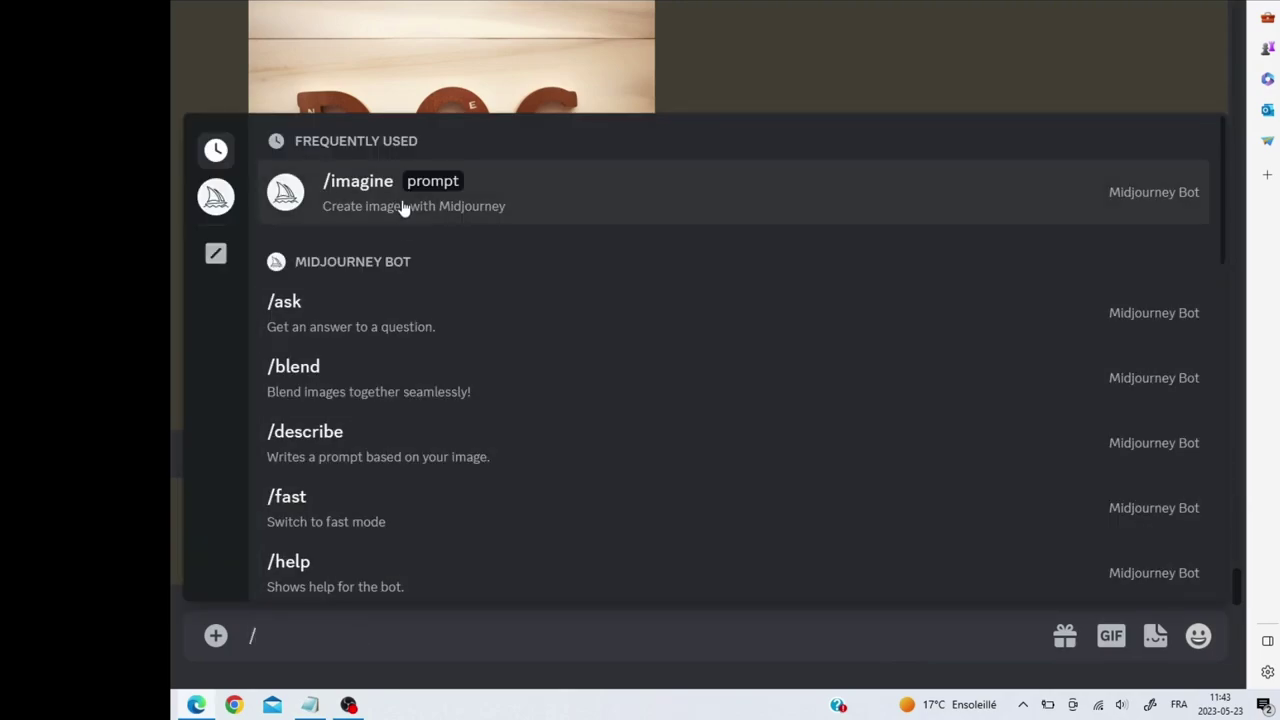
click(403, 206)
text(2 panels with different dynamic views, female fashion model wearing steampunk outfit)
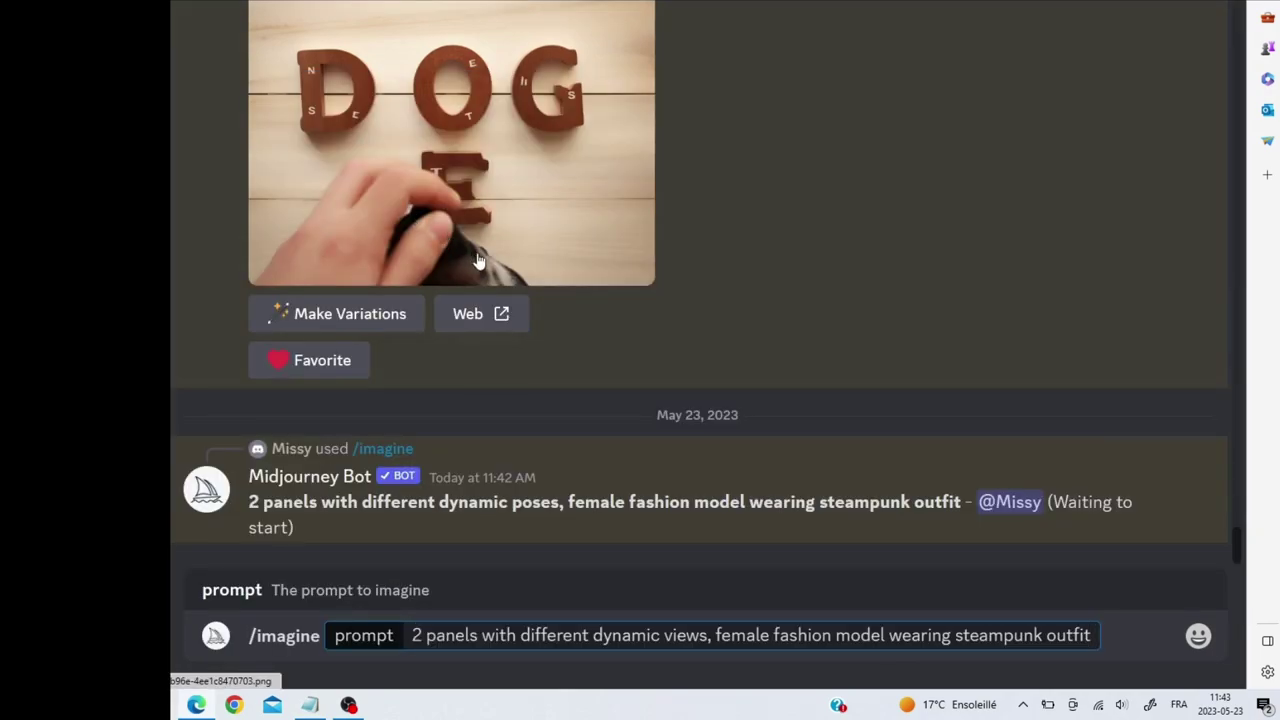
key(Return)
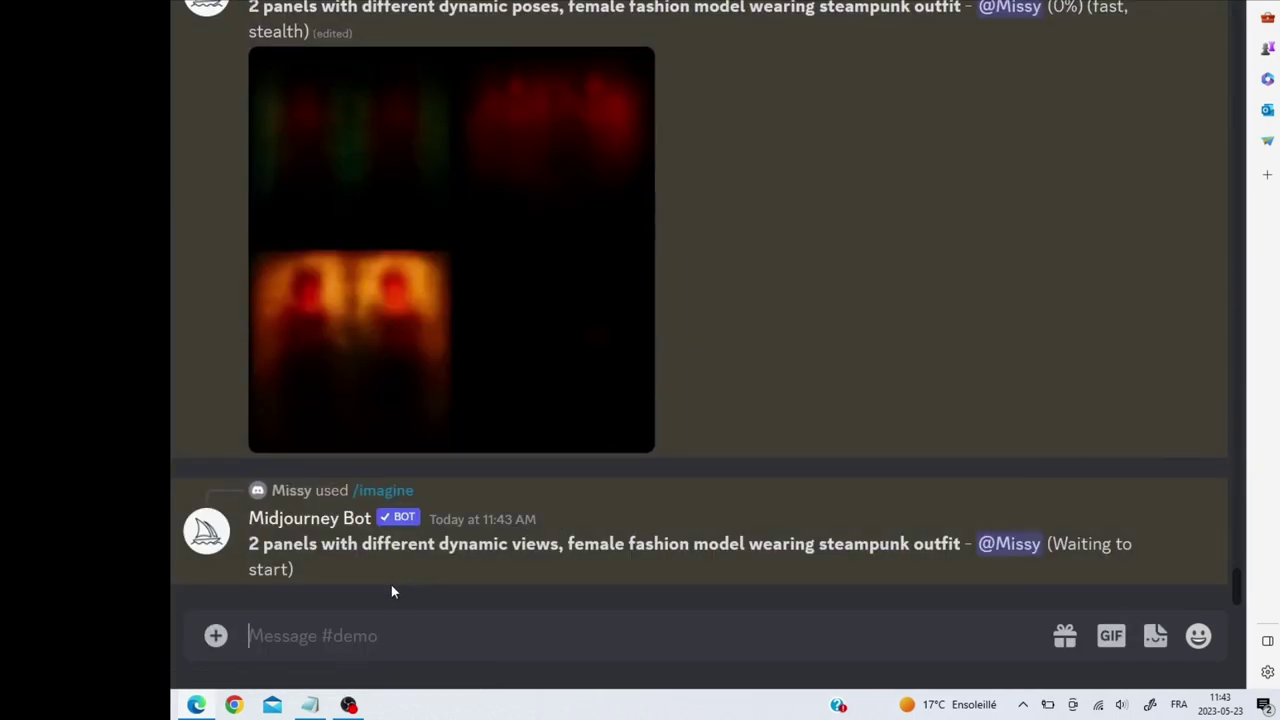
- Copy the 3-panel curly-haired model beach-walk prompt from Notepad and submit it via /imagine
click(314, 708)
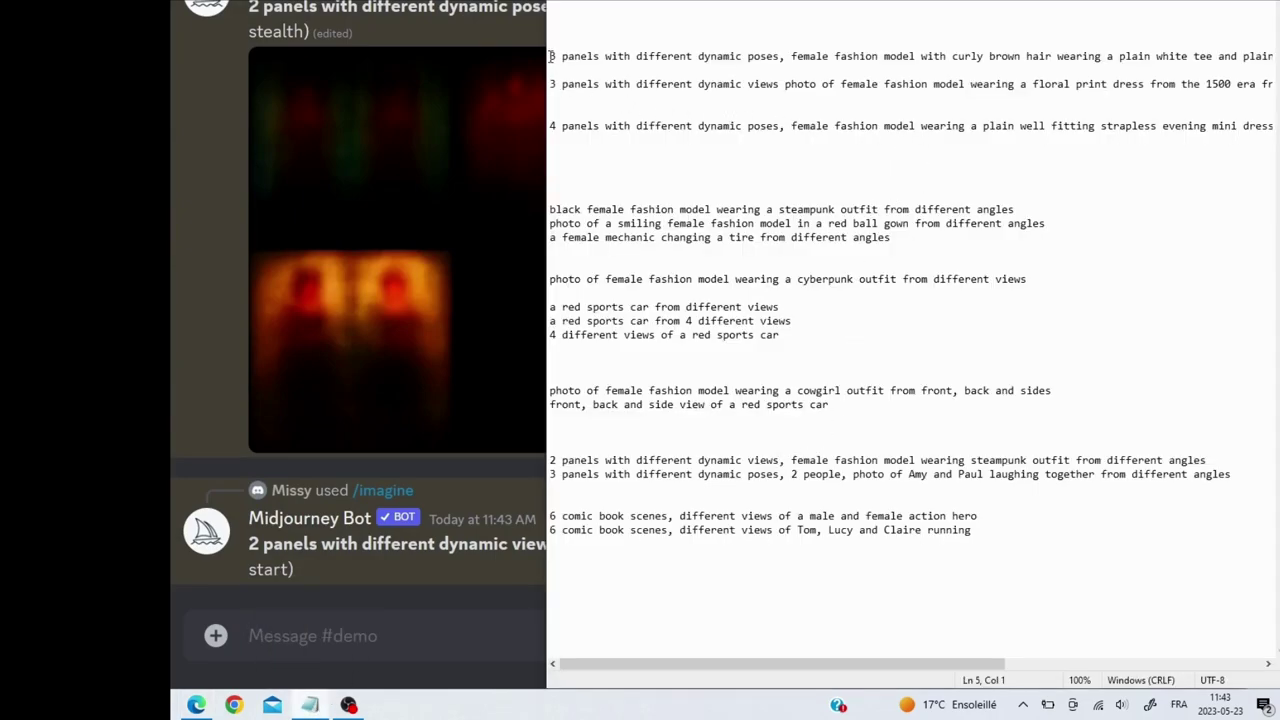
drag(550, 56, 1276, 56)
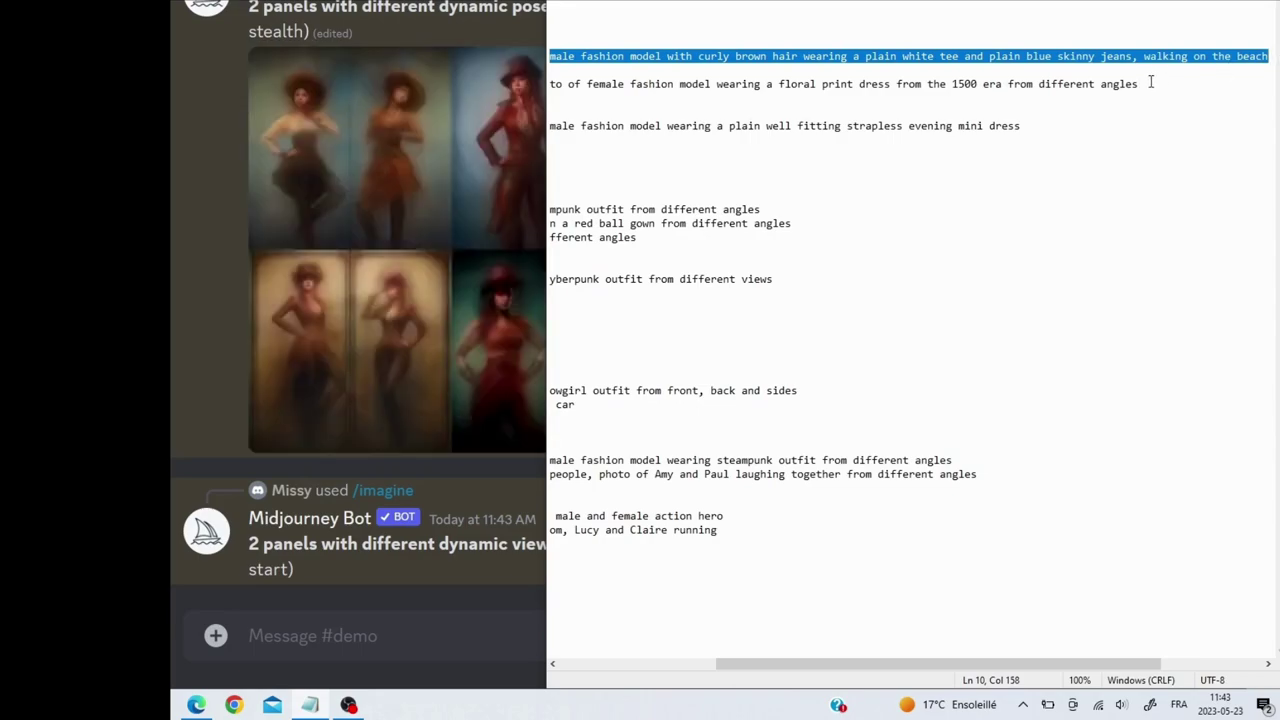
drag(860, 665, 683, 663)
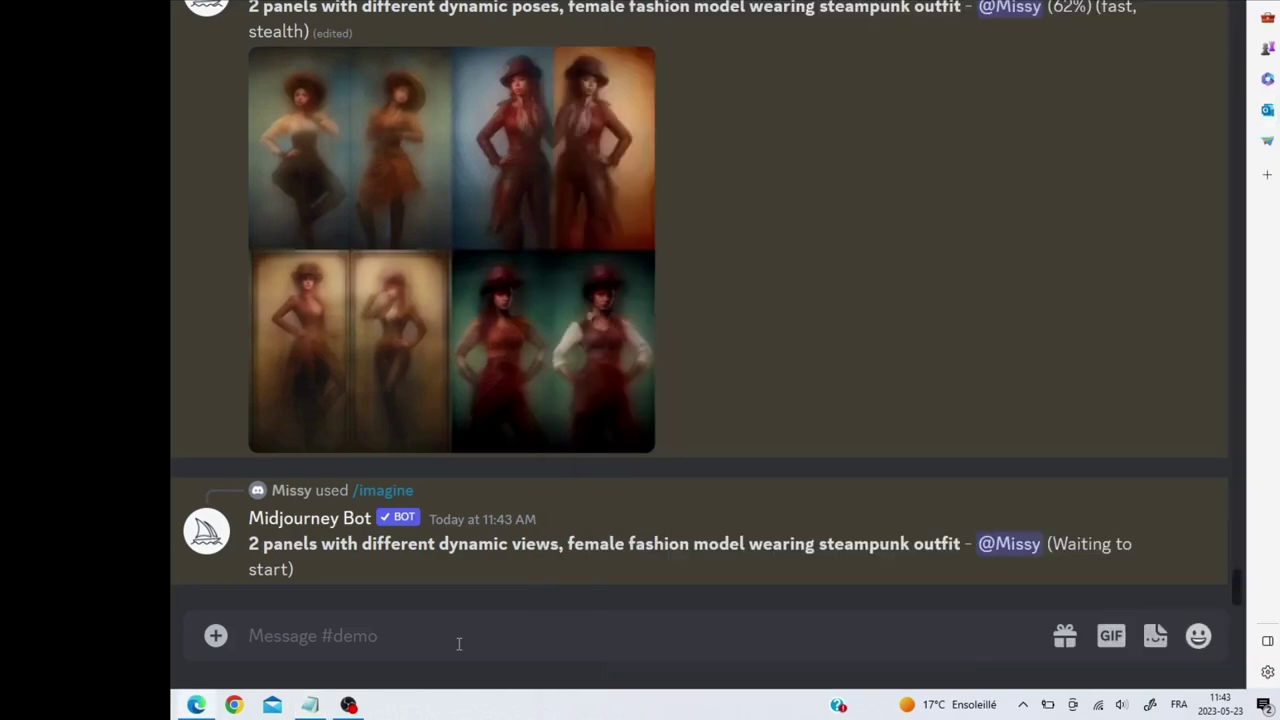
click(459, 643)
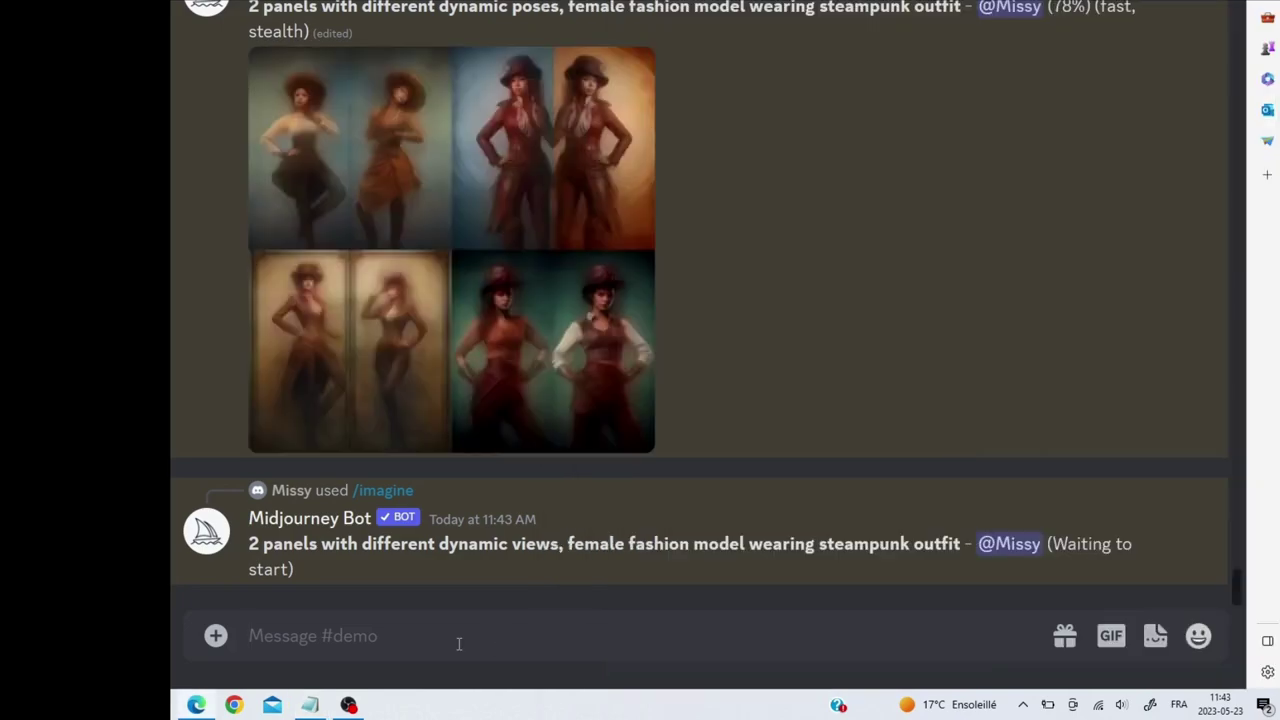
text(/)
click(428, 218)
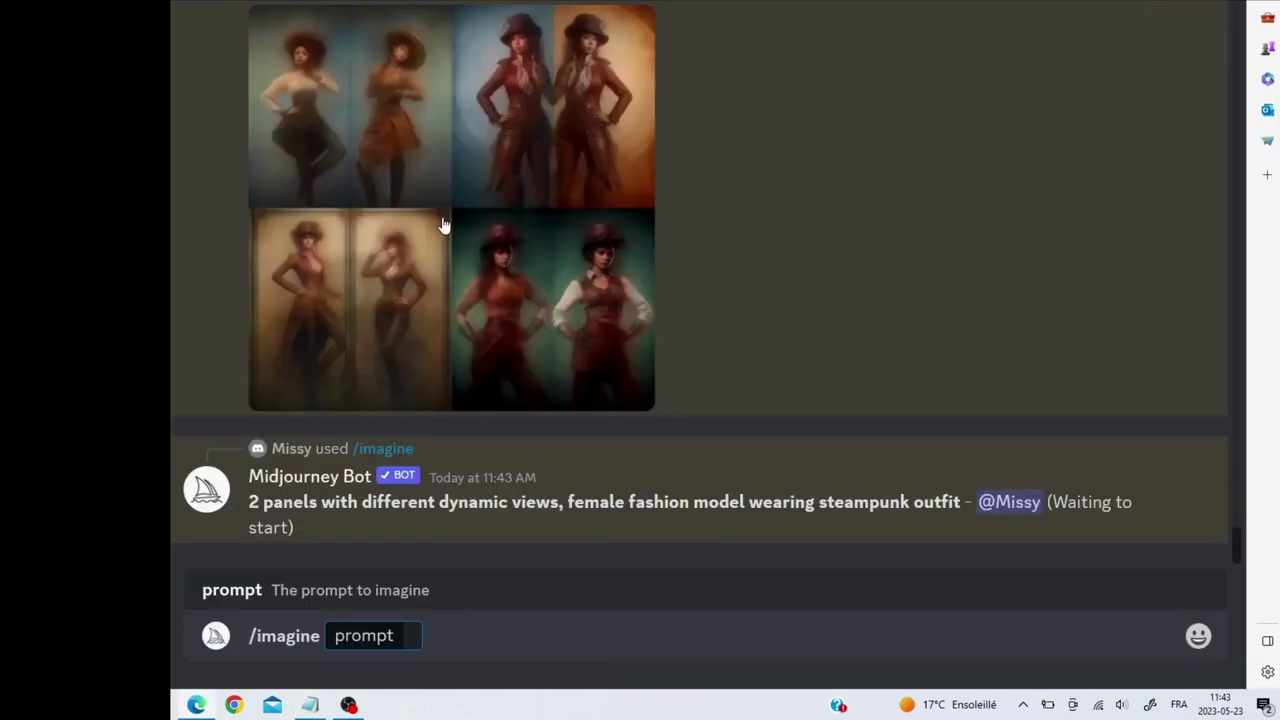
text(3 panels with different dynamic poses, female fashion model with curly brown hair wearing a plain white tee and plain blue skinny jeans, walking on the beach)
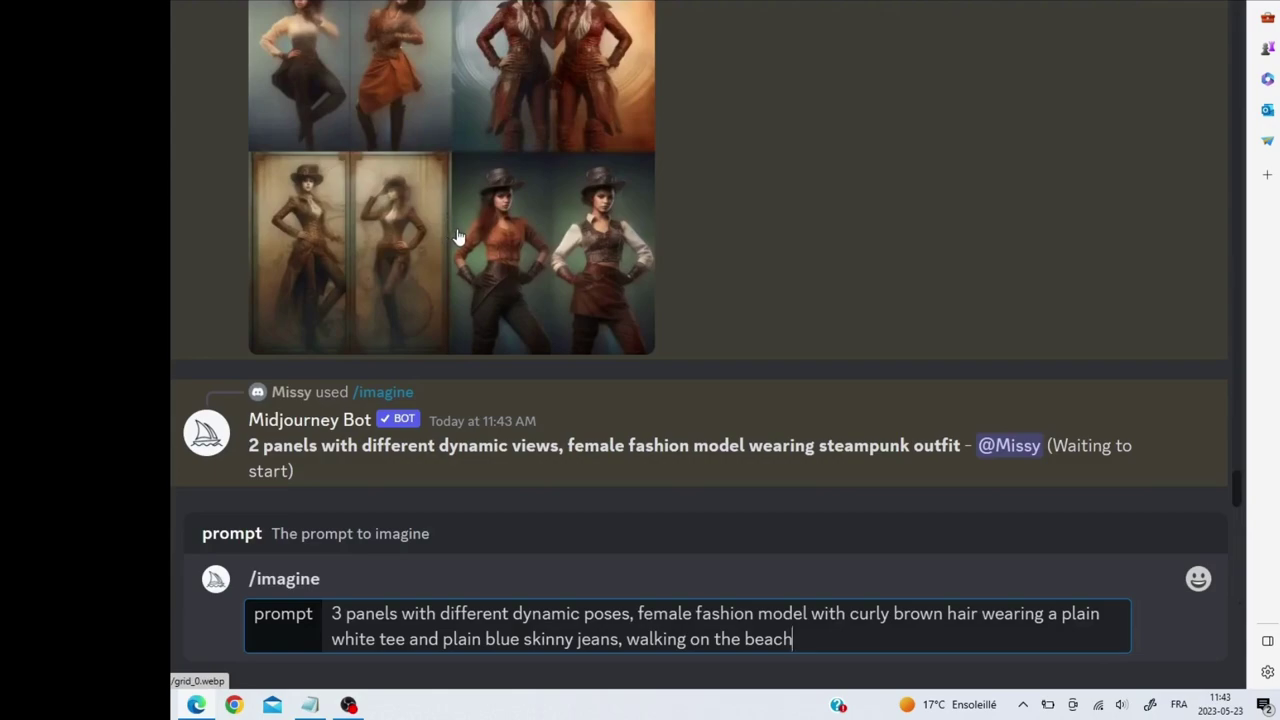
key(Return)
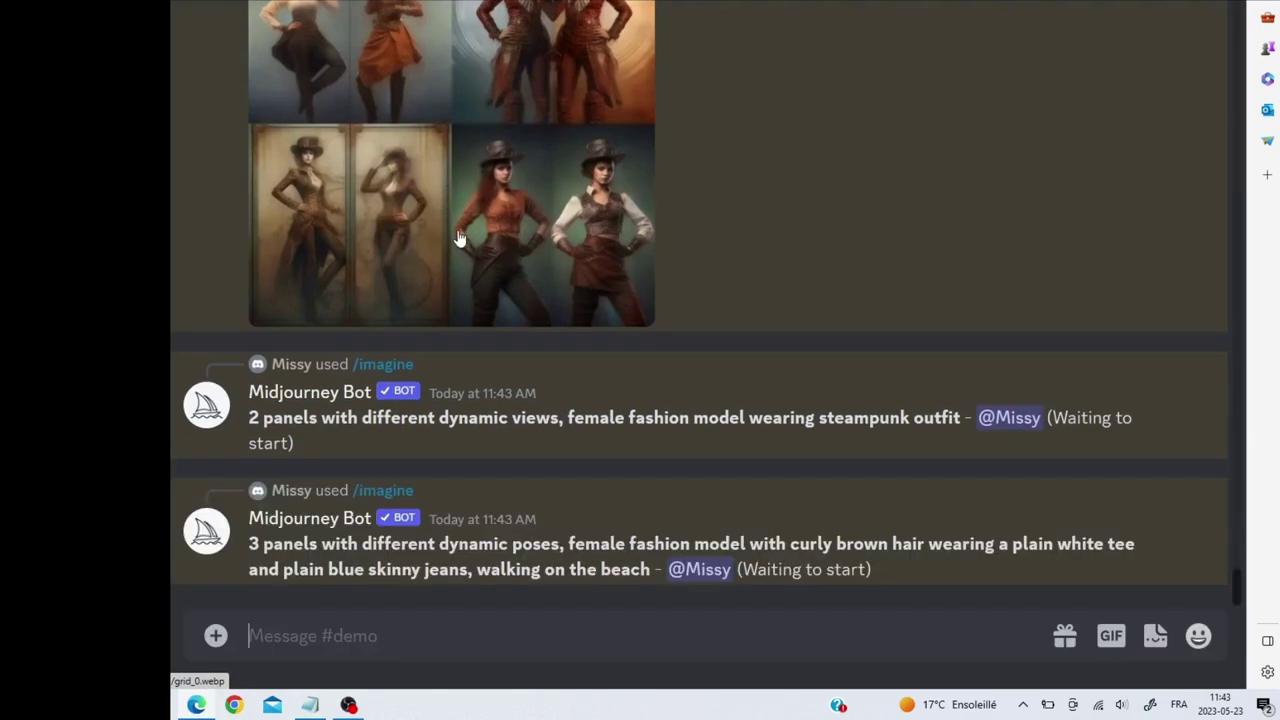
click(310, 705)
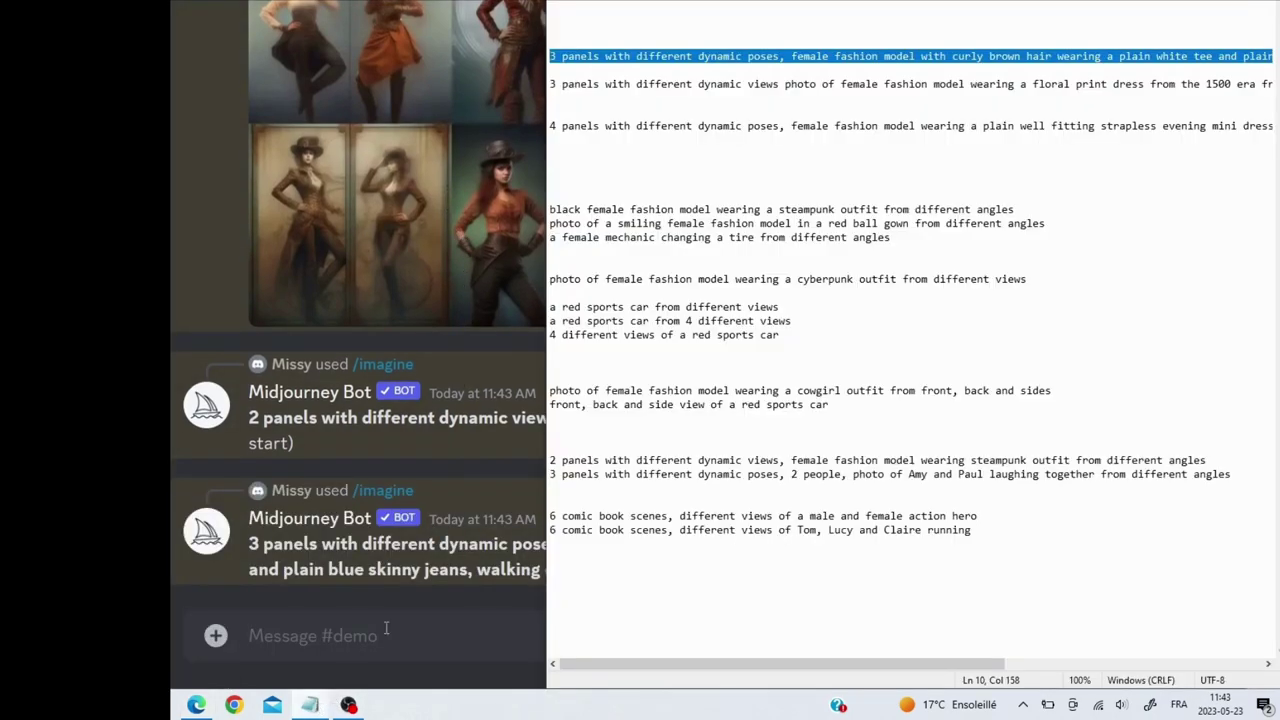
- Copy the 4-panel strapless evening mini dress prompt and submit it via /imagine
click(552, 126)
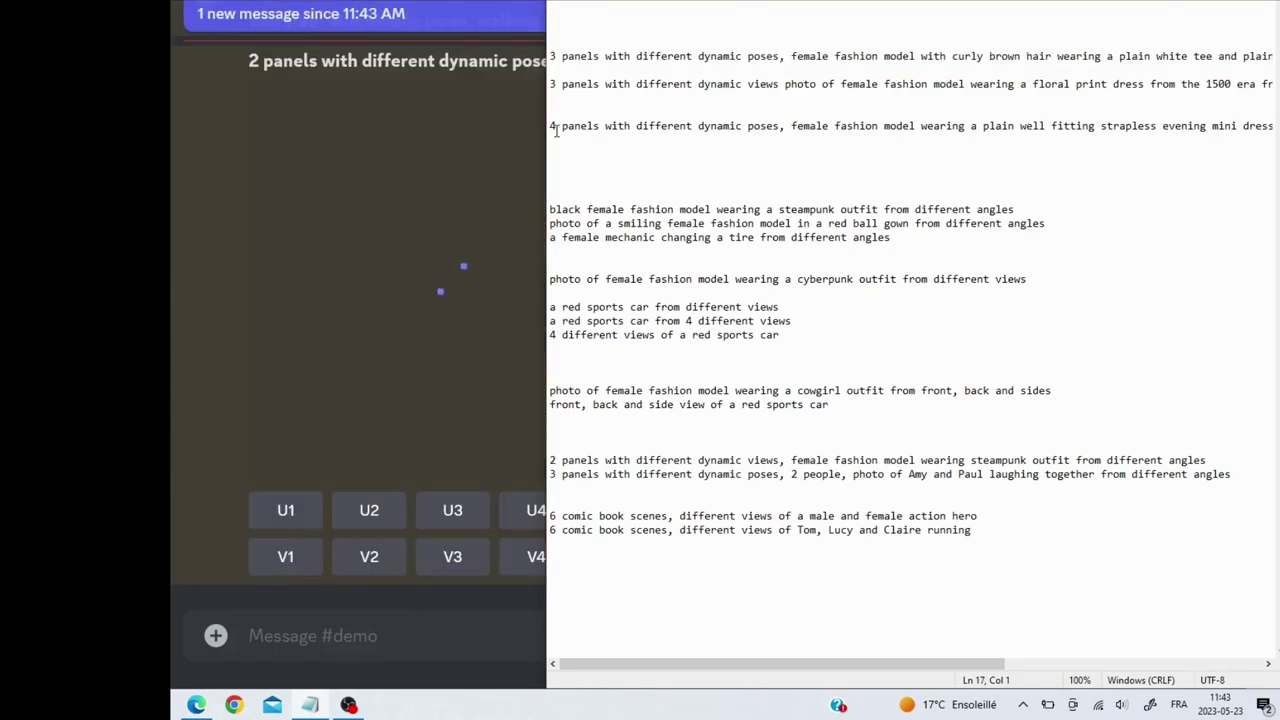
drag(552, 126, 1230, 141)
key(ctrl+c)
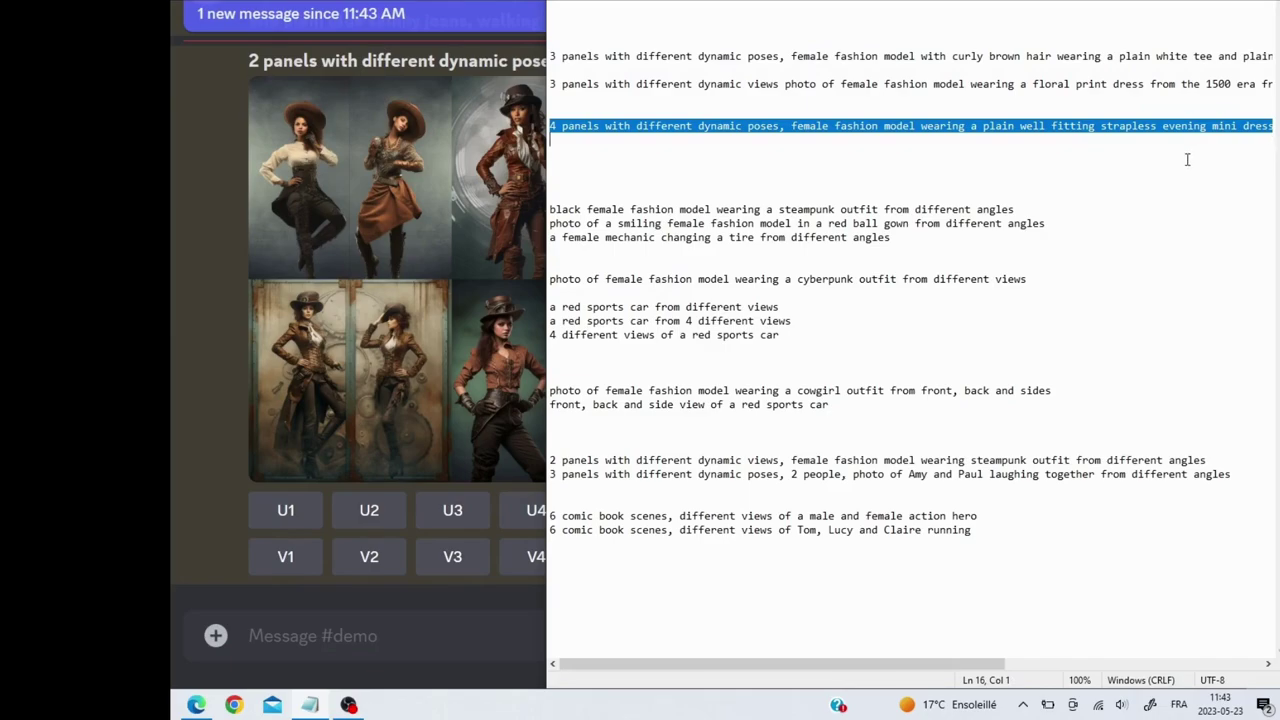
click(416, 634)
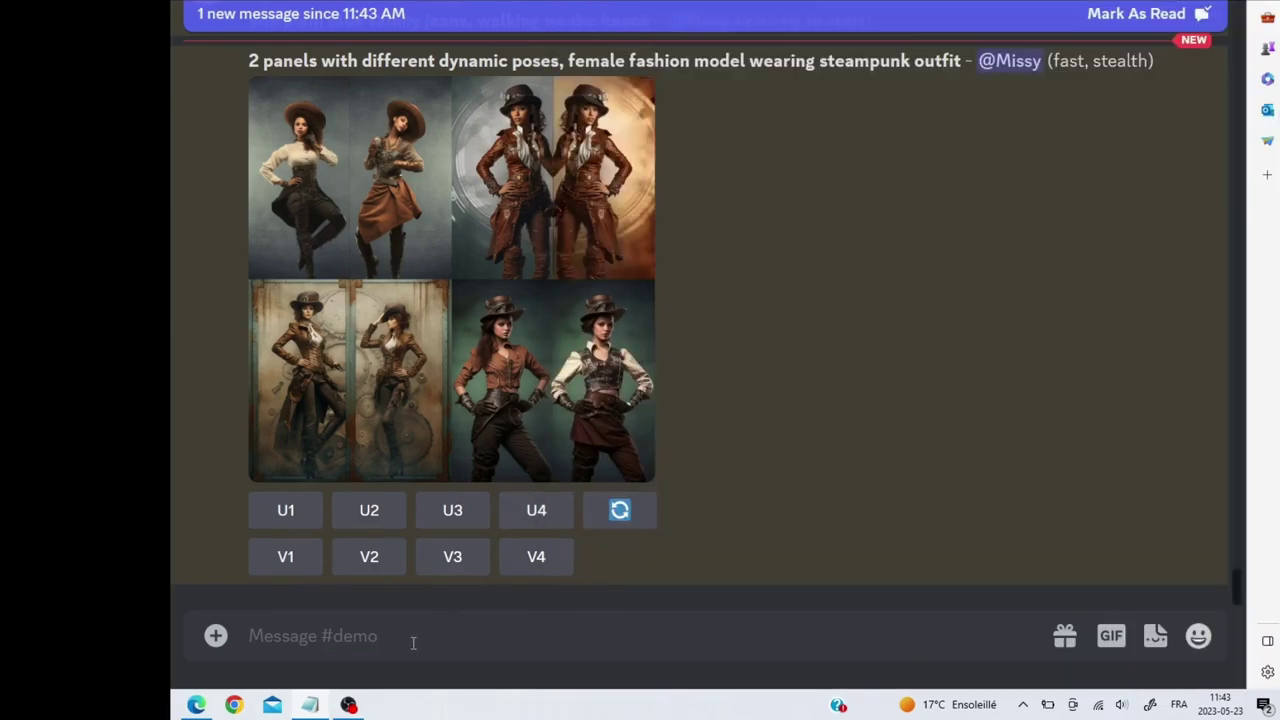
text(/)
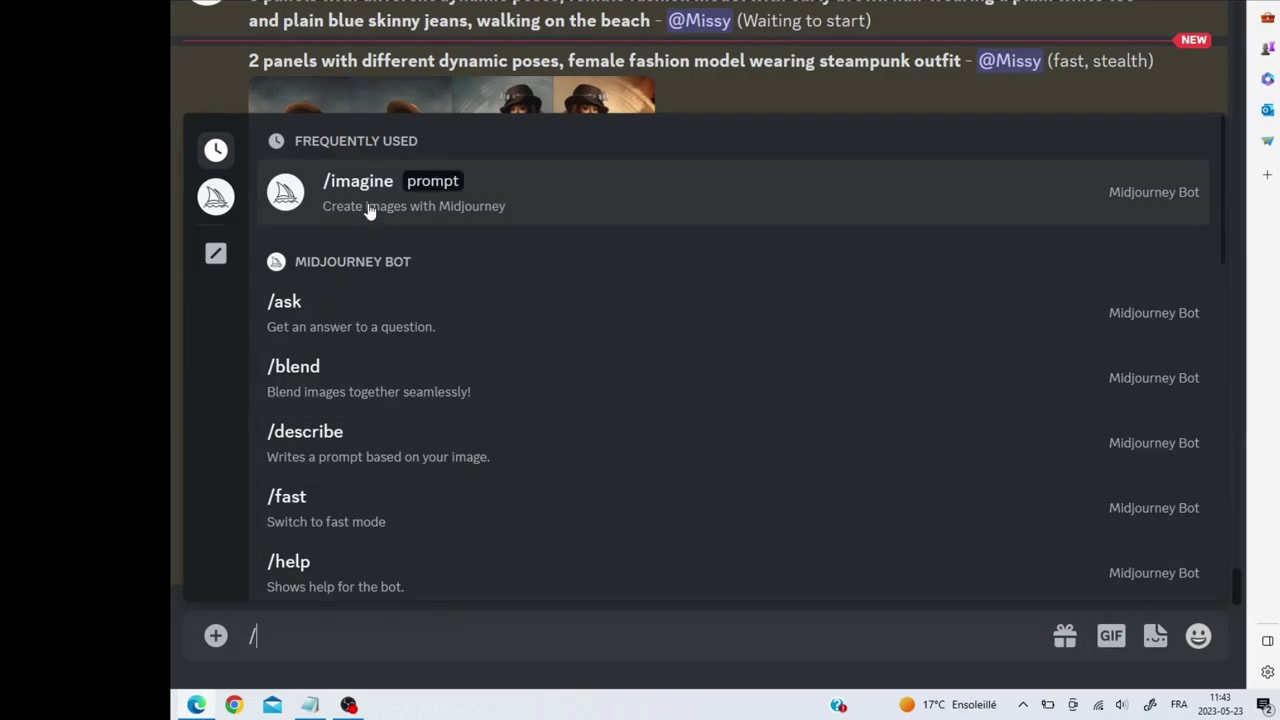
click(366, 195)
key(ctrl+v)
key(Return)
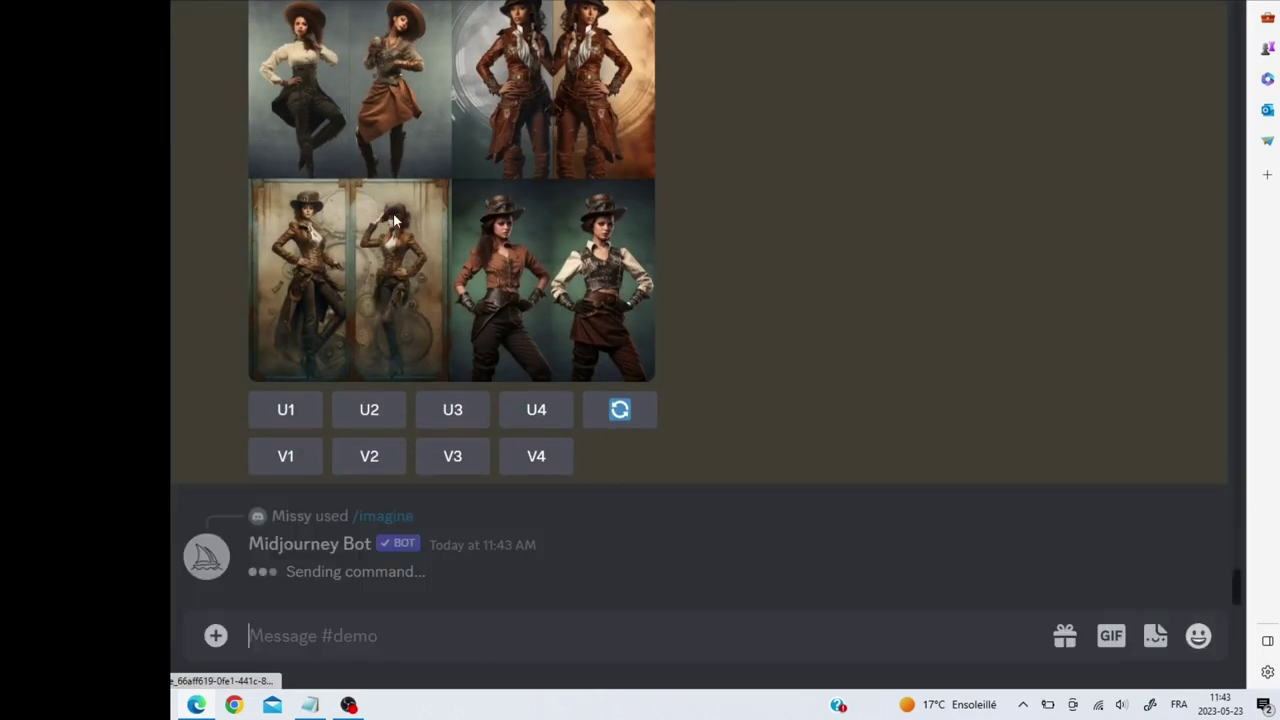
- Scroll the chat to the finished 2-panel steampunk poses grid
scroll(693, 241, up, 10)
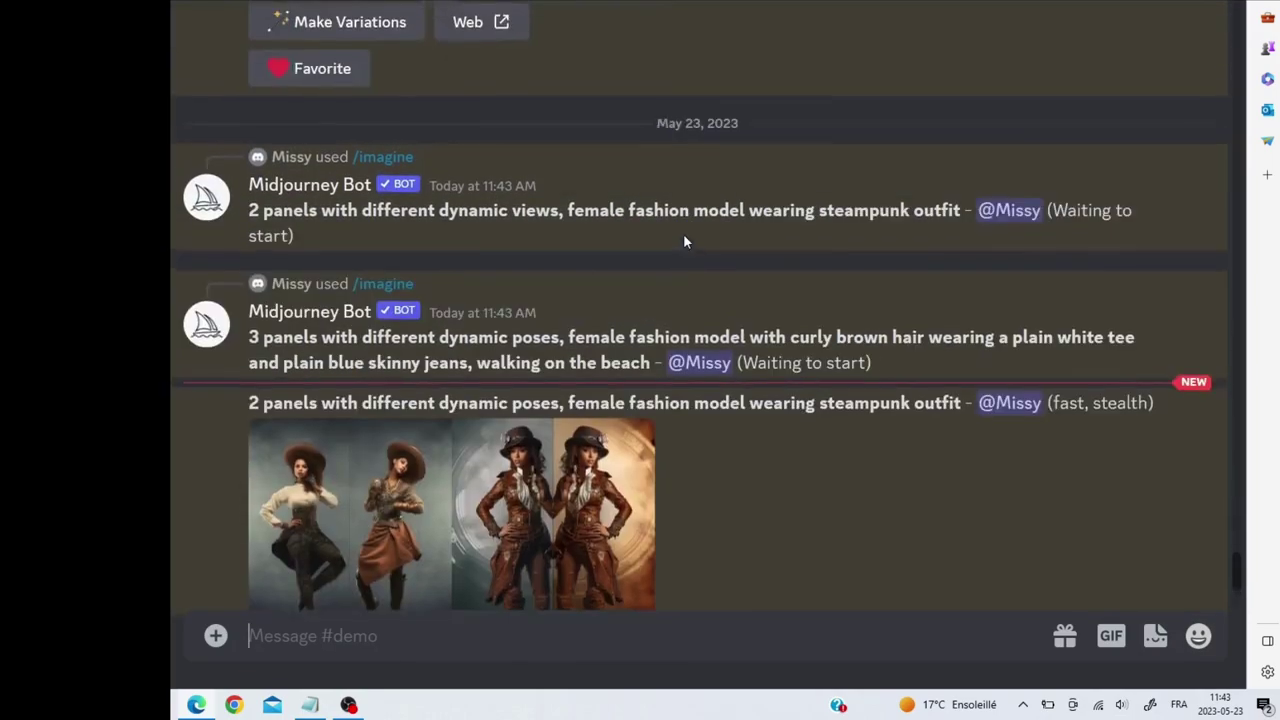
scroll(673, 233, down, 3)
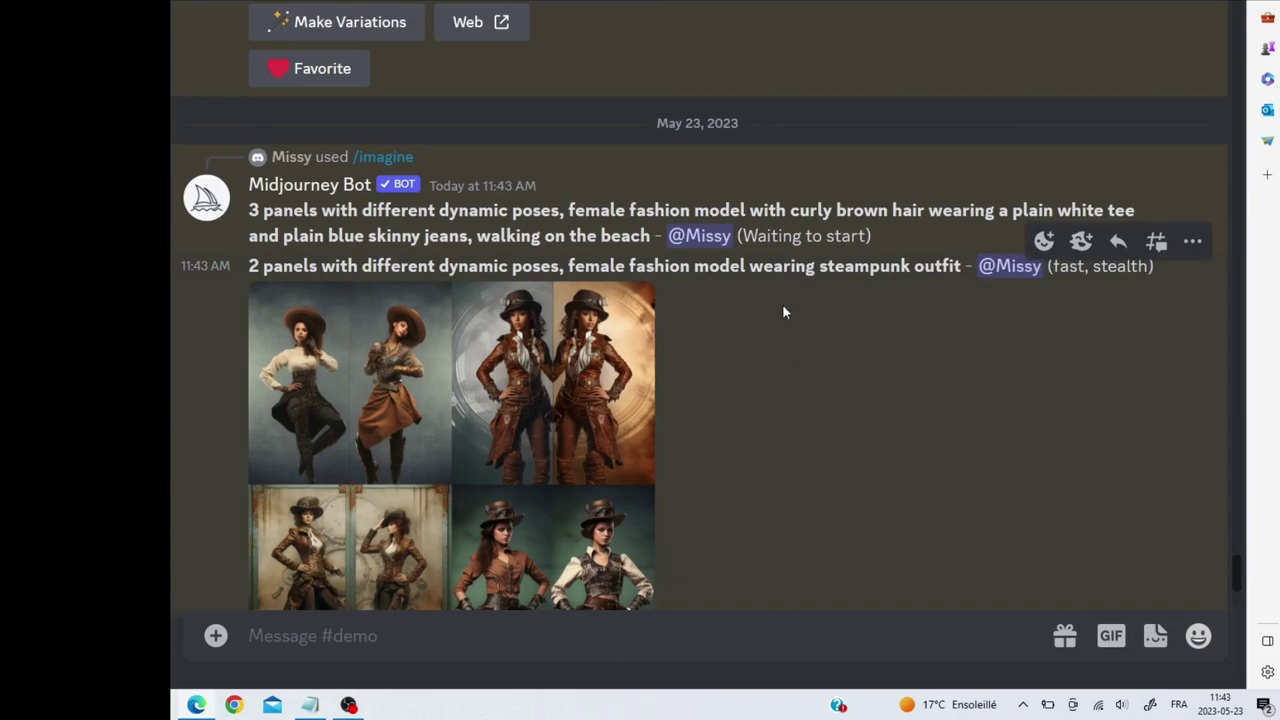
scroll(782, 310, down, 1)
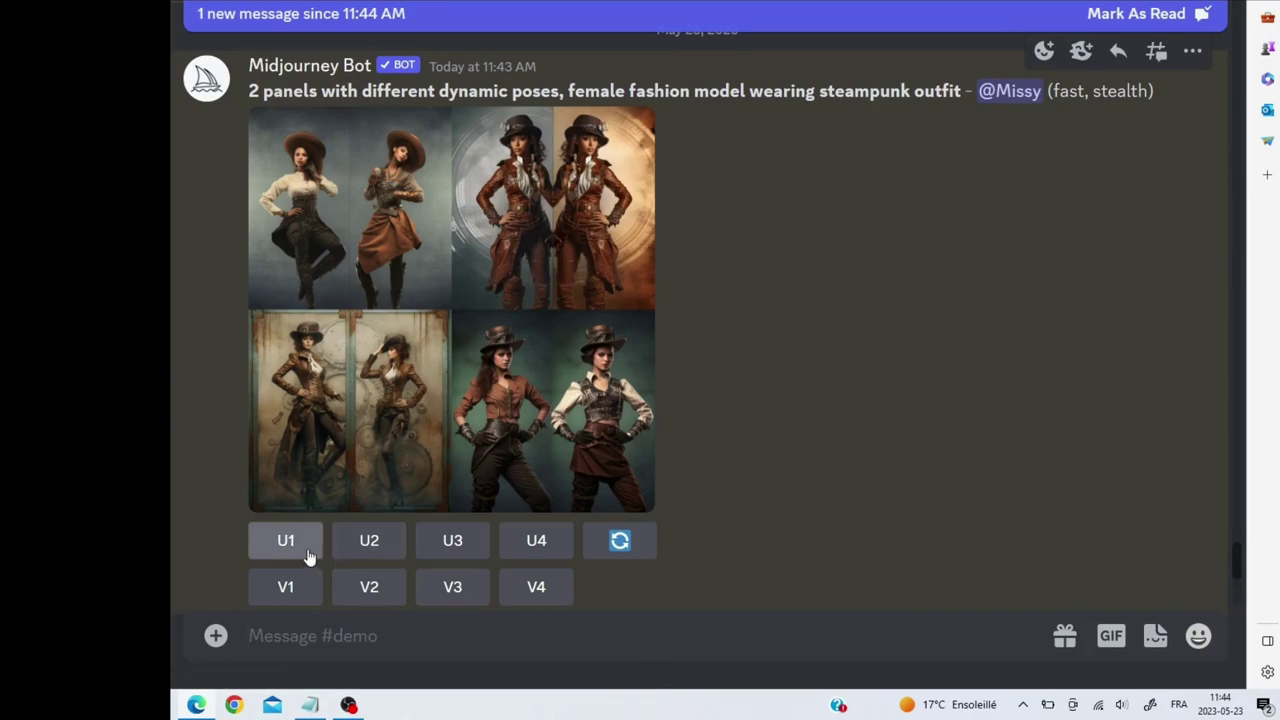
- Upscale images 2 and 3 of the steampunk poses grid, then scroll to the views grid
click(352, 542)
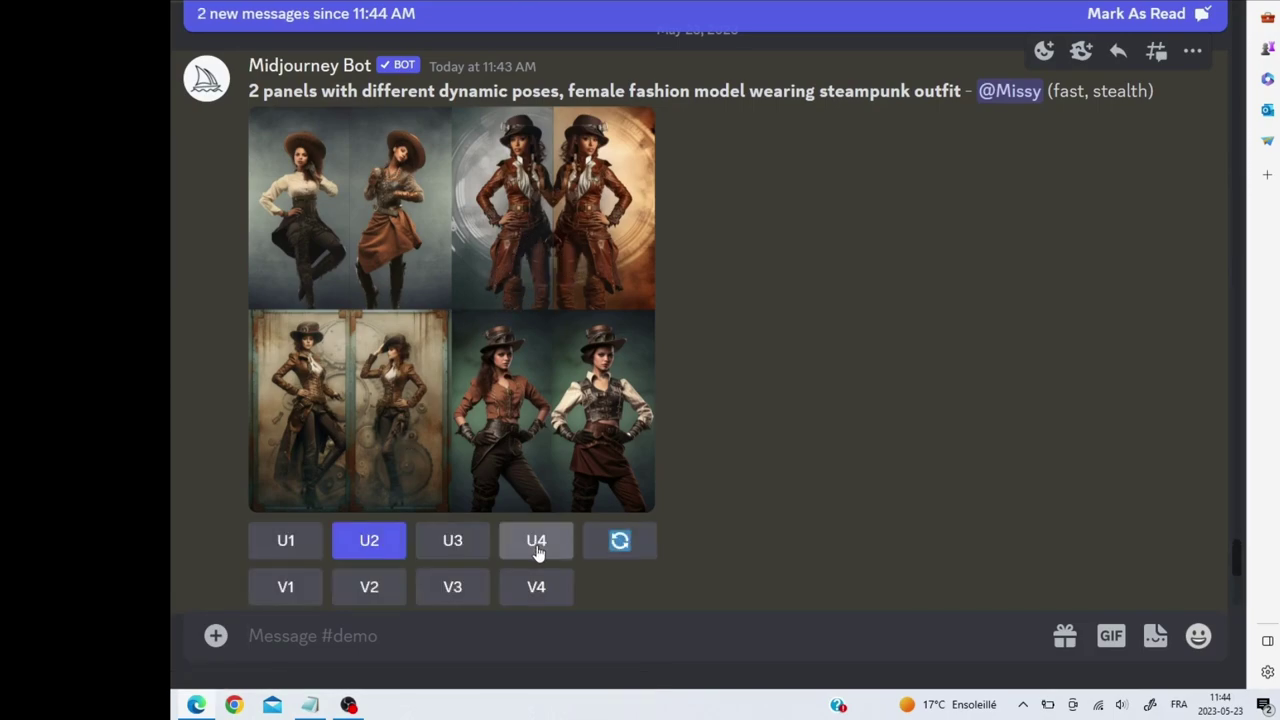
click(468, 556)
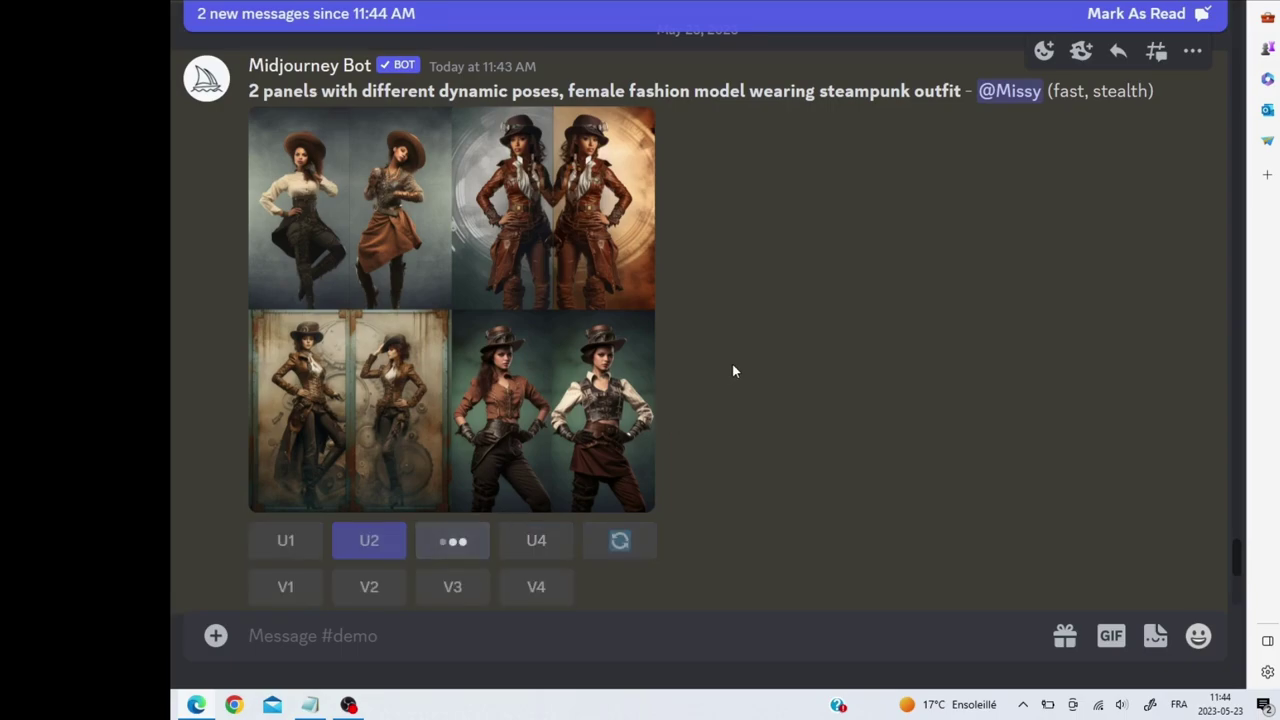
scroll(732, 365, down, 3)
scroll(732, 363, down, 3)
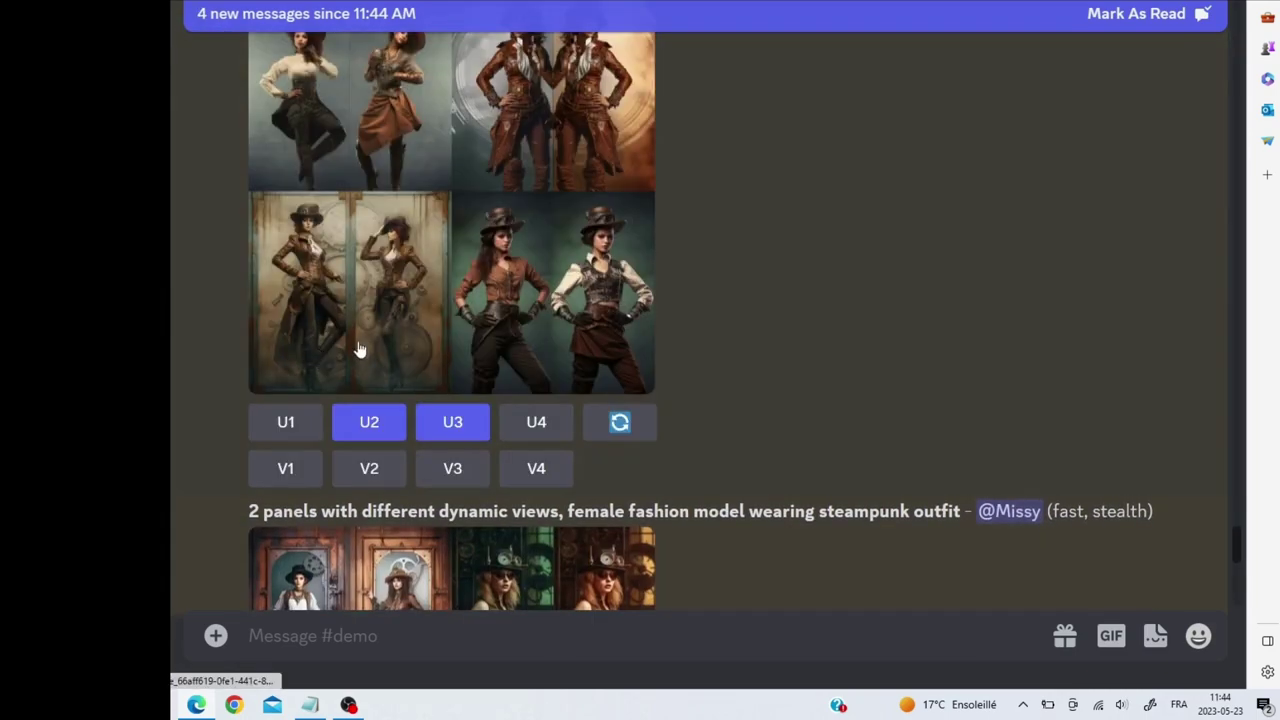
scroll(822, 272, down, 4)
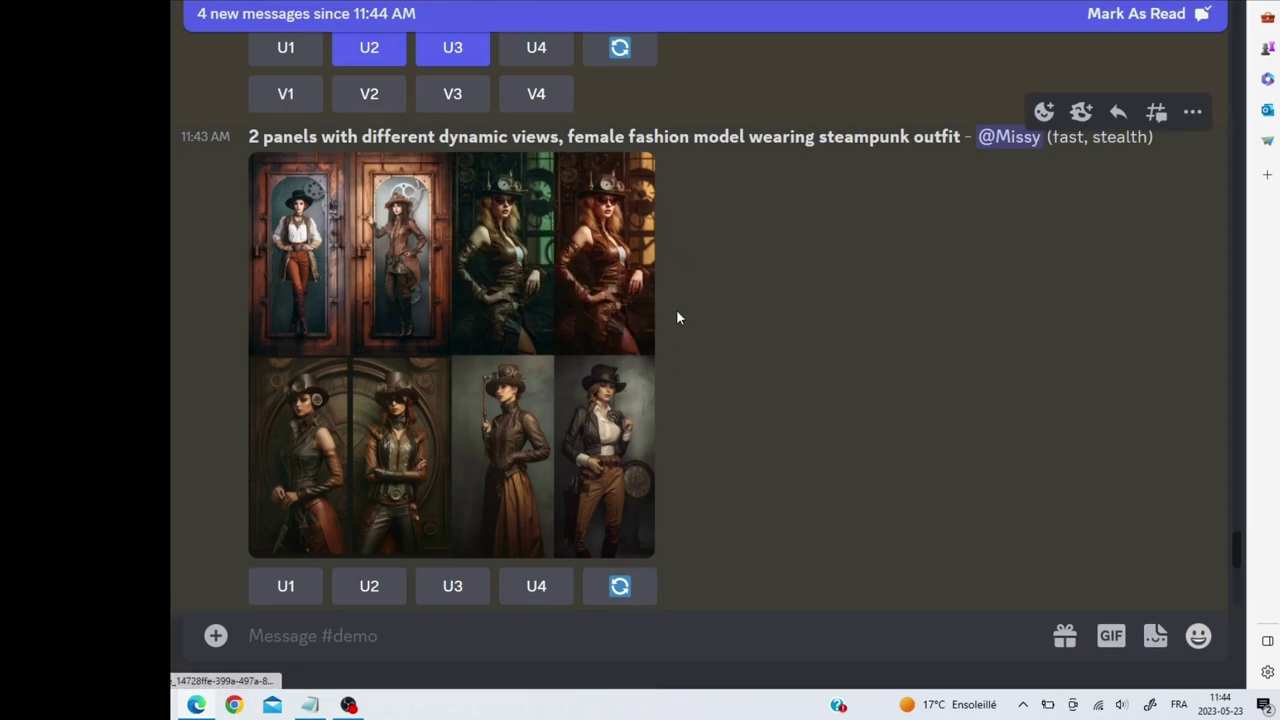
scroll(684, 383, down, 3)
- Re-roll the steampunk dynamic views prompt unchanged and submit it
click(648, 410)
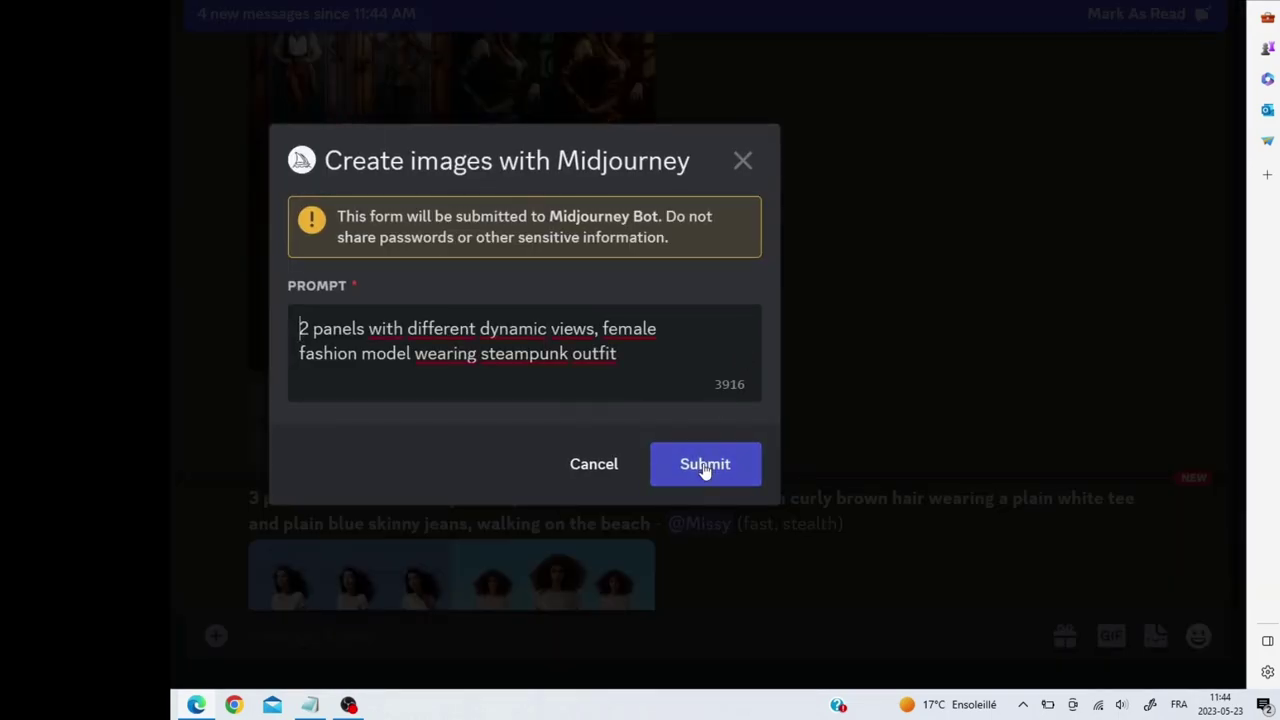
click(705, 466)
scroll(766, 365, down, 4)
scroll(762, 370, down, 2)
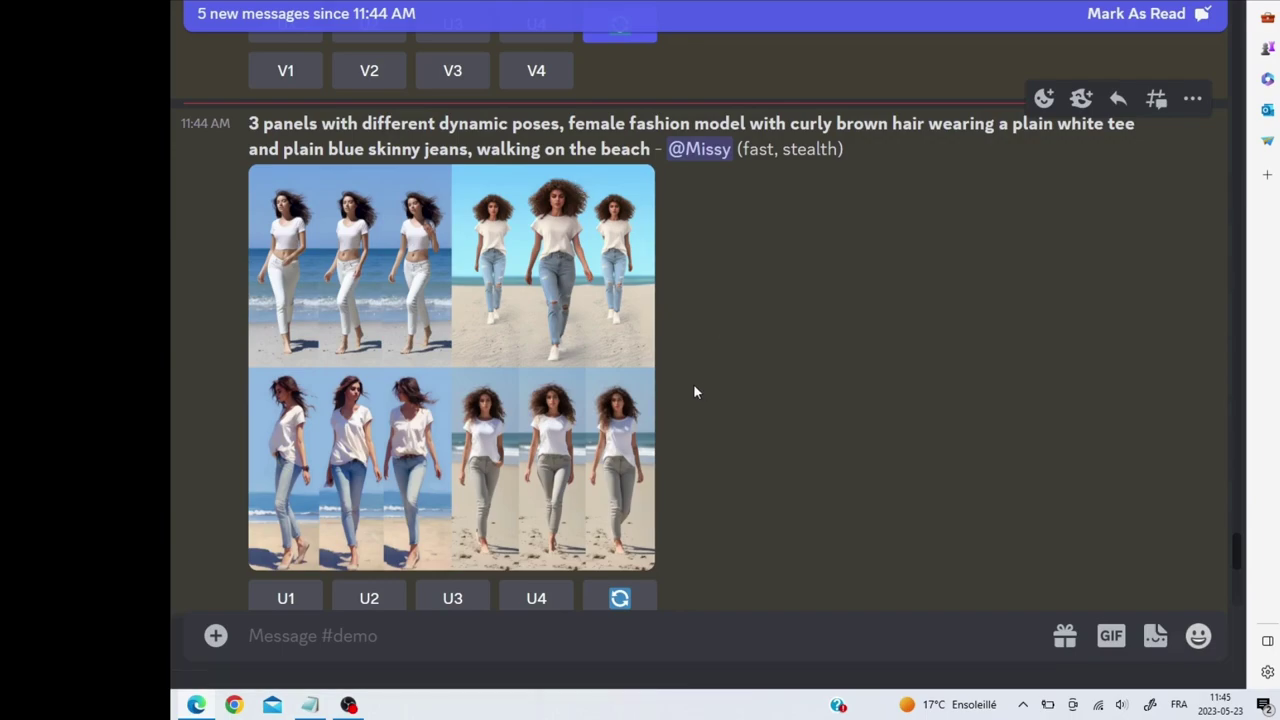
- Upscale image 4 of the beach-walk grid and scroll past the steampunk upscales
scroll(516, 506, down, 1)
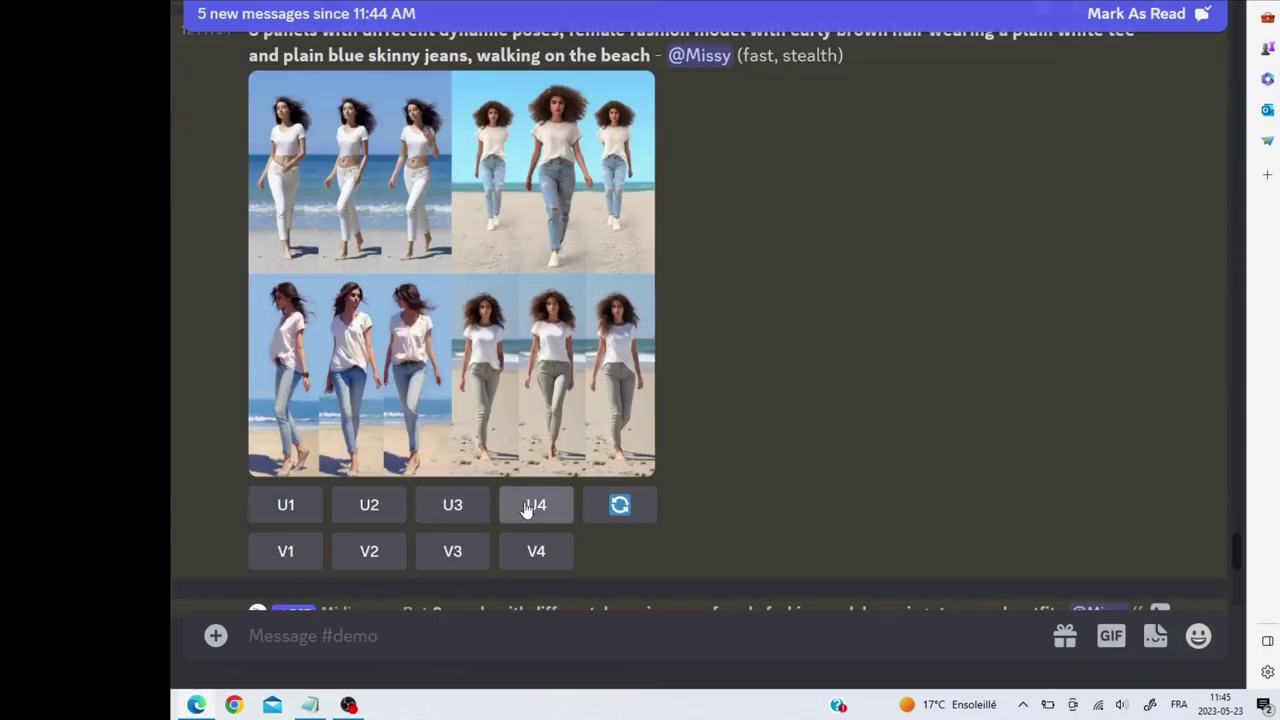
click(527, 507)
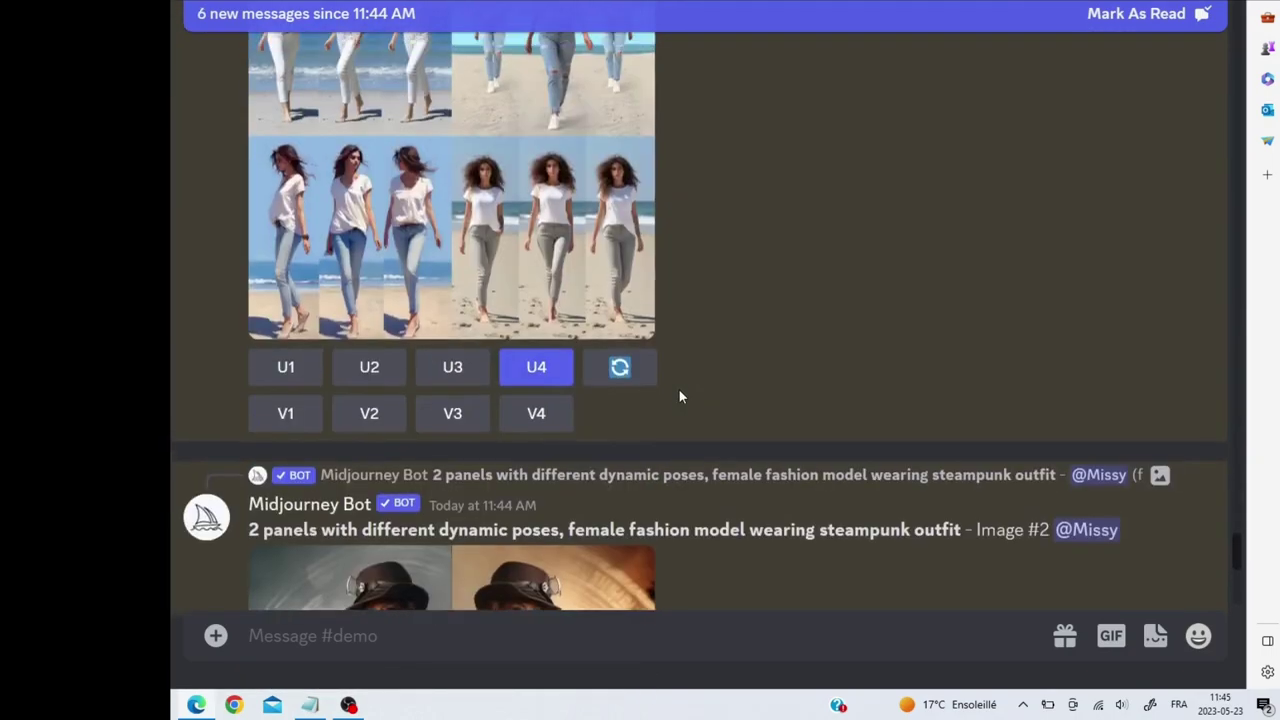
scroll(679, 397, down, 4)
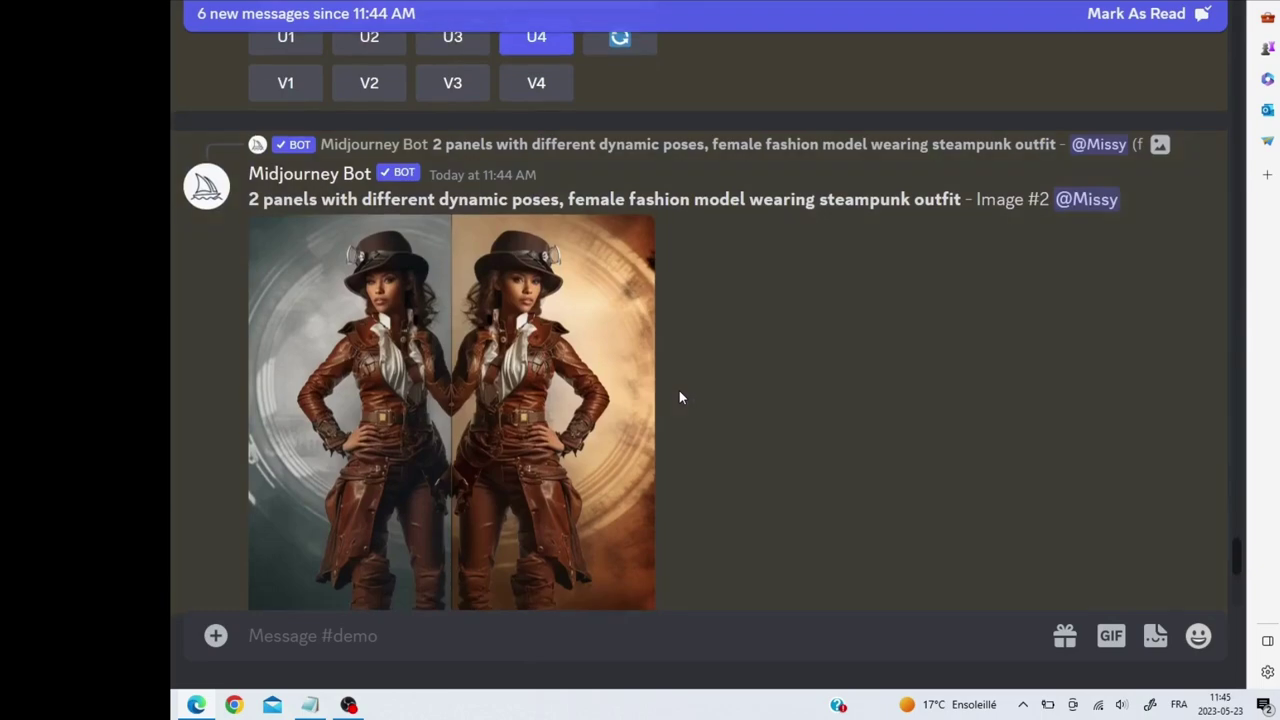
scroll(679, 397, down, 1)
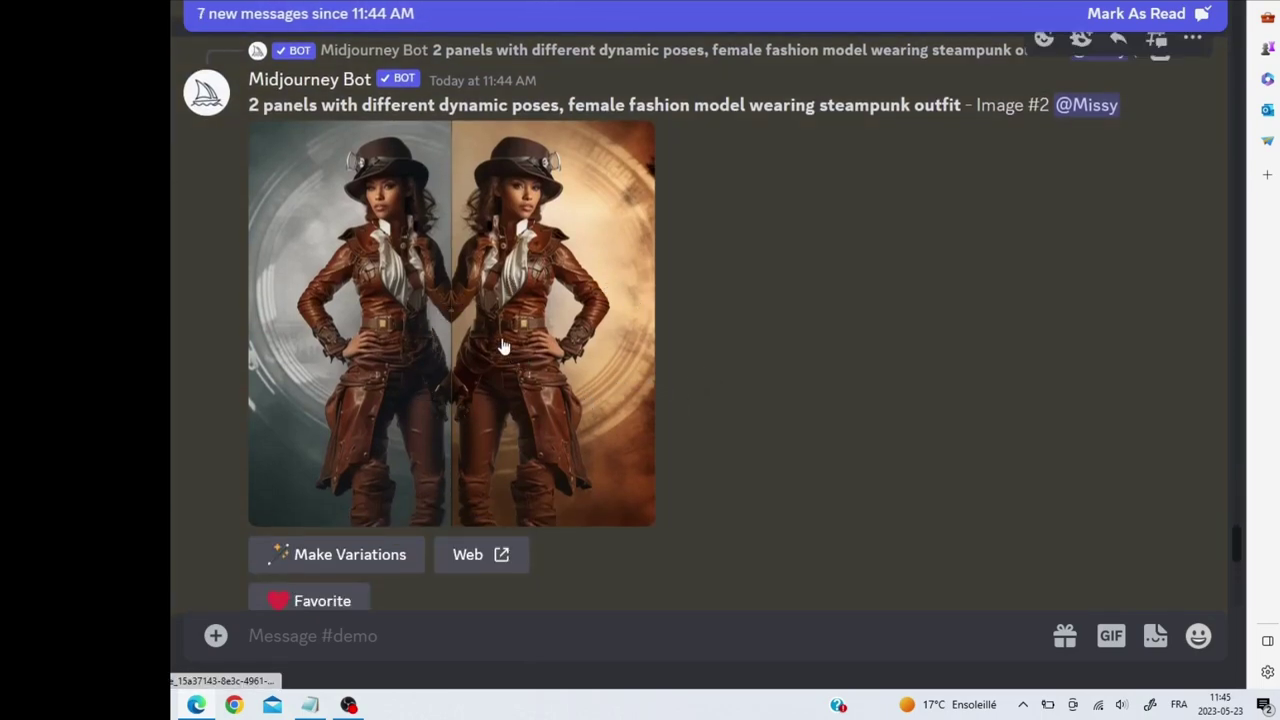
scroll(792, 316, down, 4)
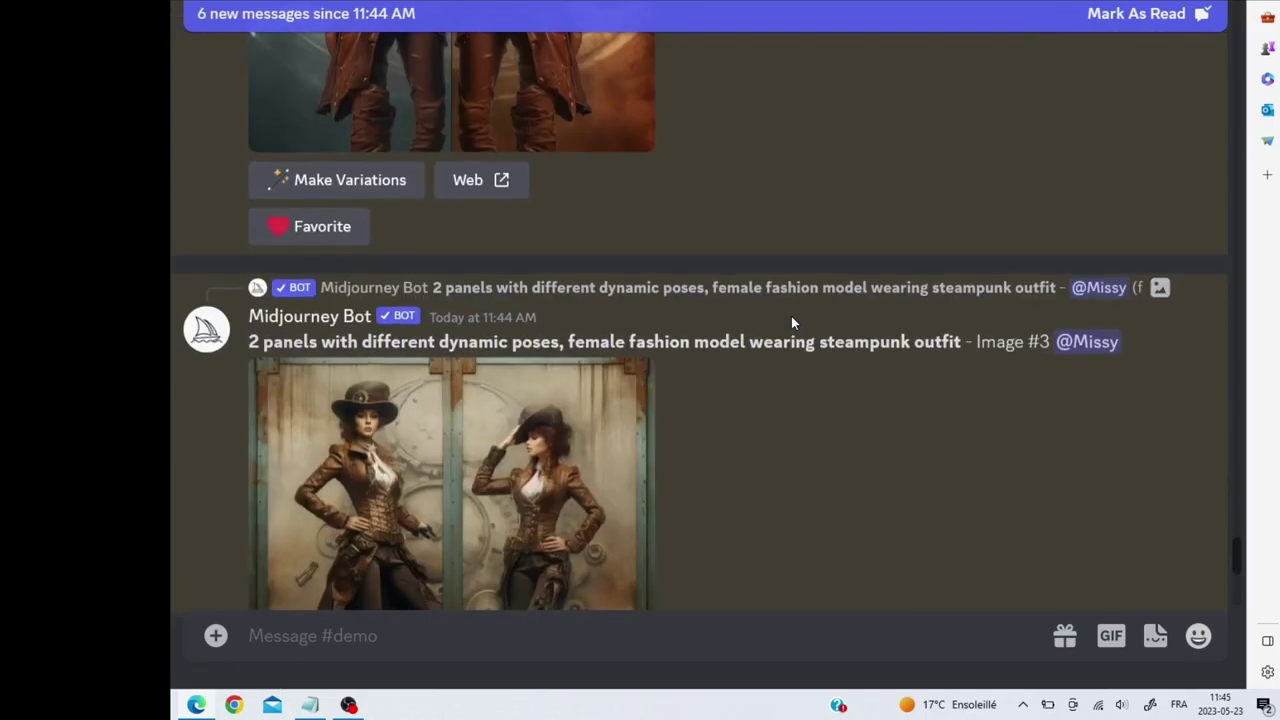
scroll(791, 316, down, 2)
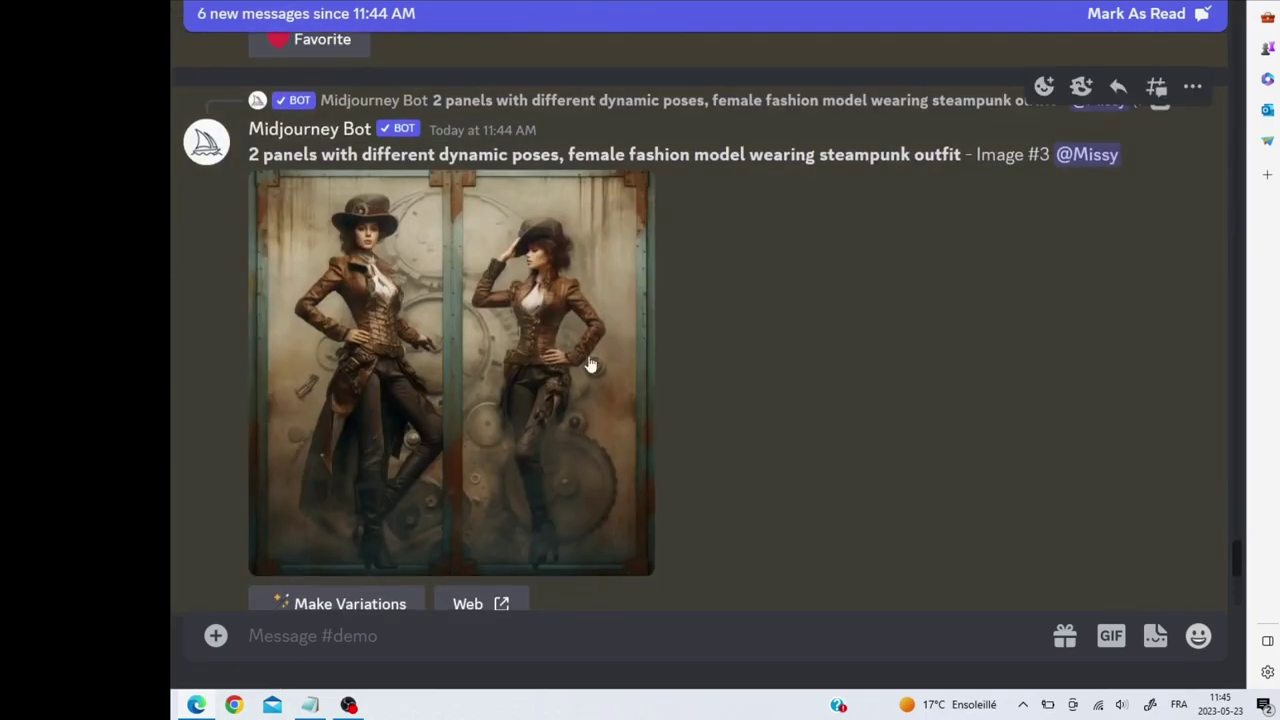
scroll(593, 380, down, 3)
- Preview the evening mini dress grid, then re-roll it unchanged and submit
scroll(593, 384, down, 2)
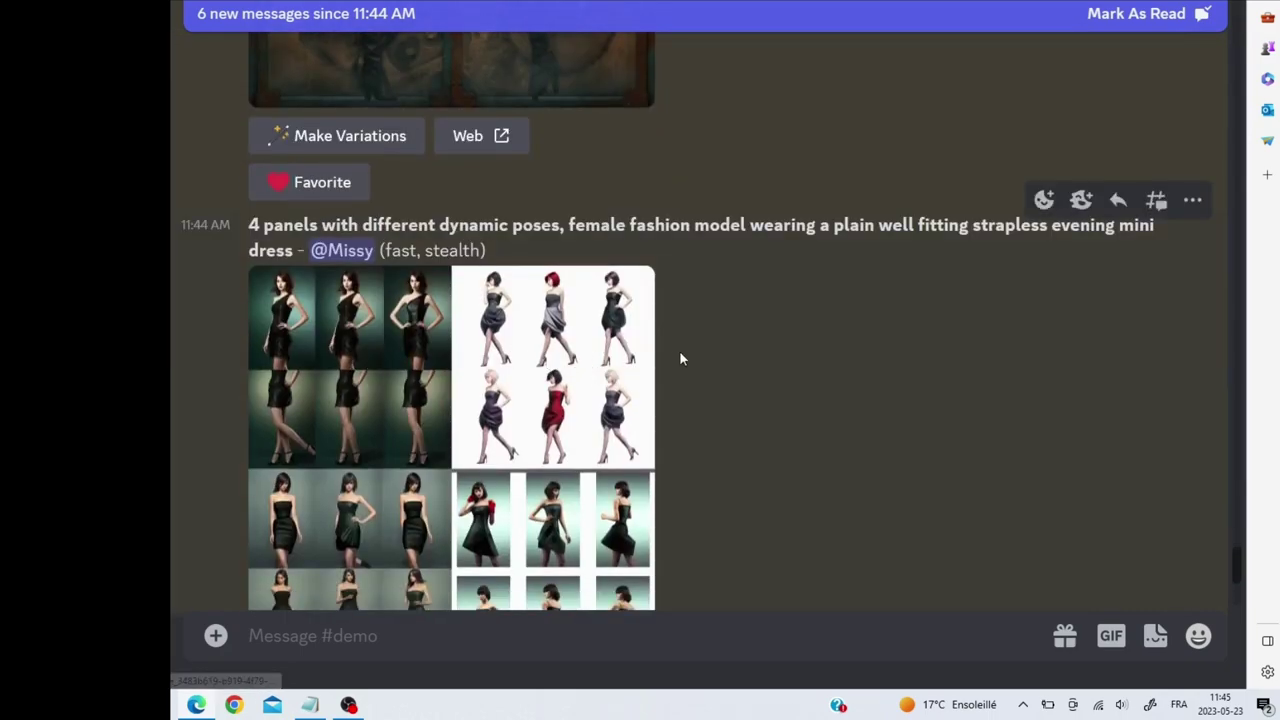
scroll(679, 350, down, 2)
scroll(682, 340, down, 1)
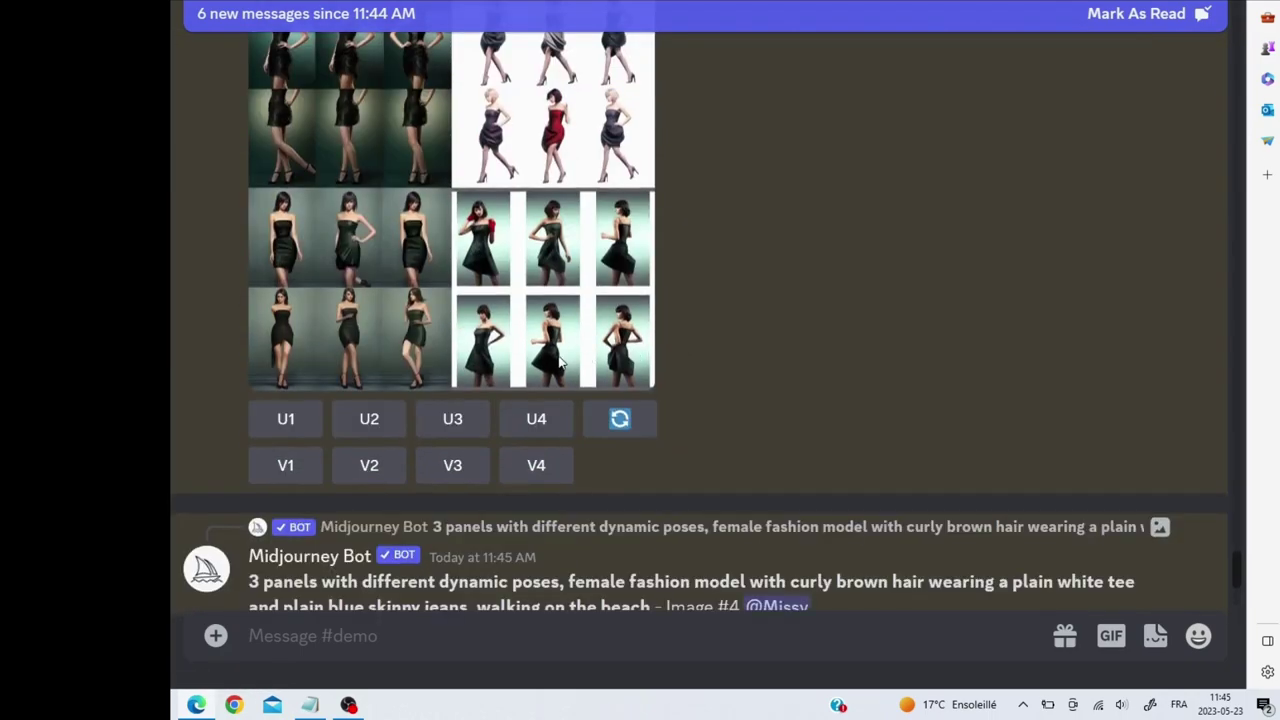
click(505, 325)
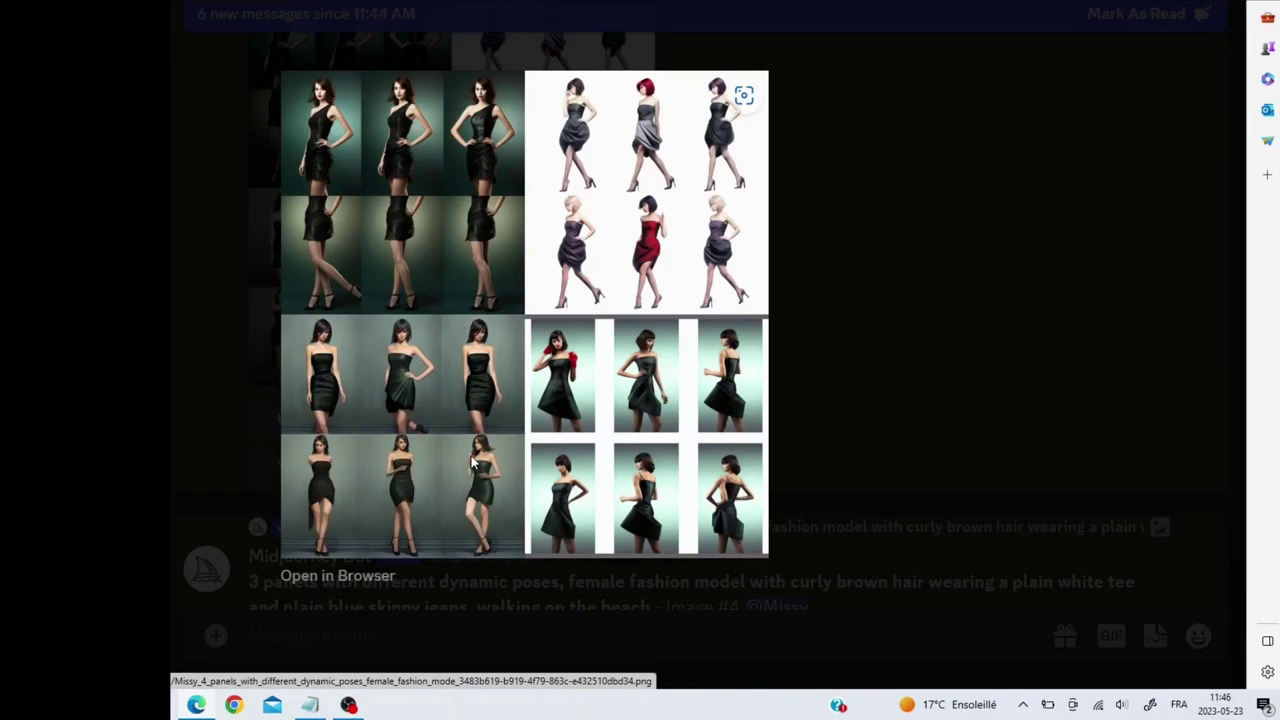
click(854, 313)
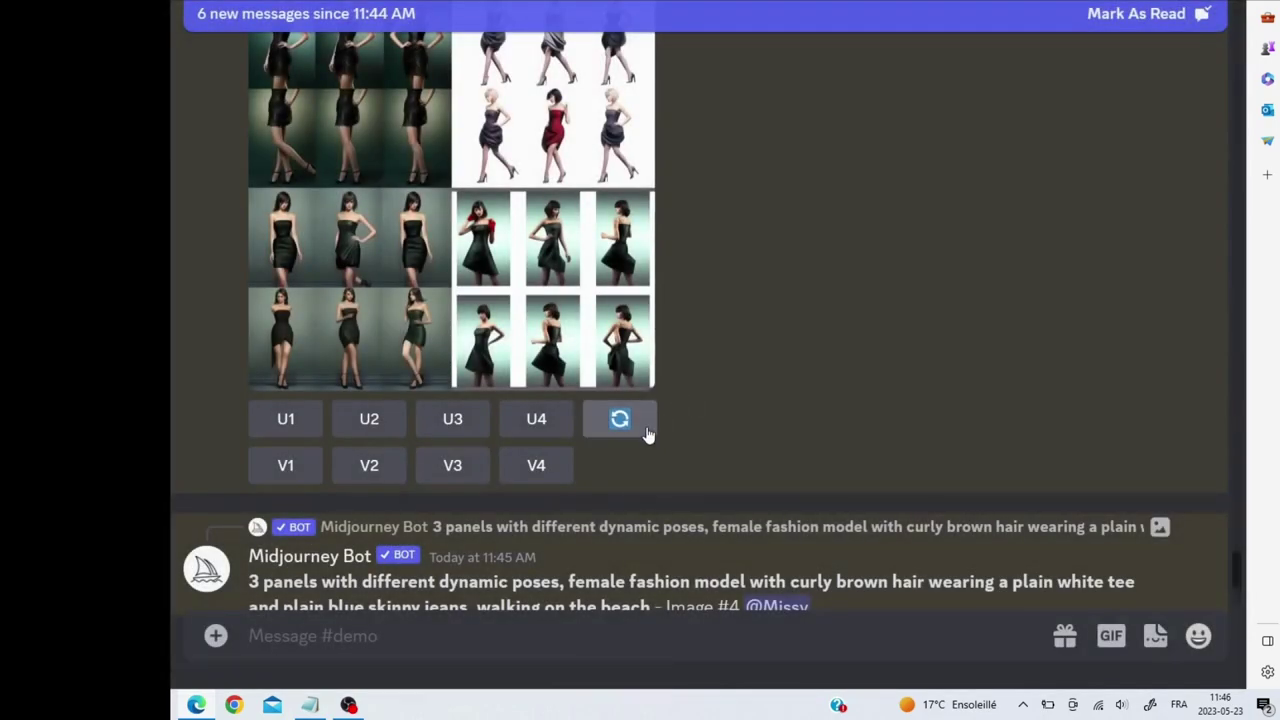
click(646, 434)
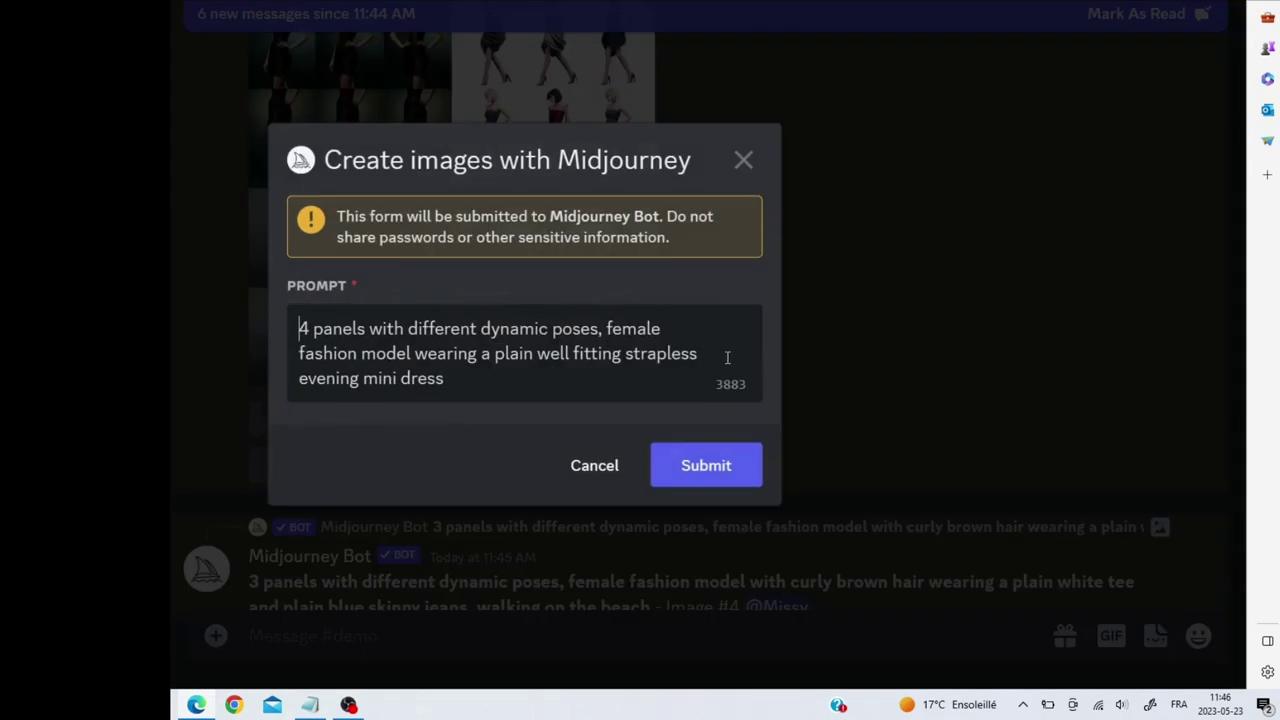
click(703, 465)
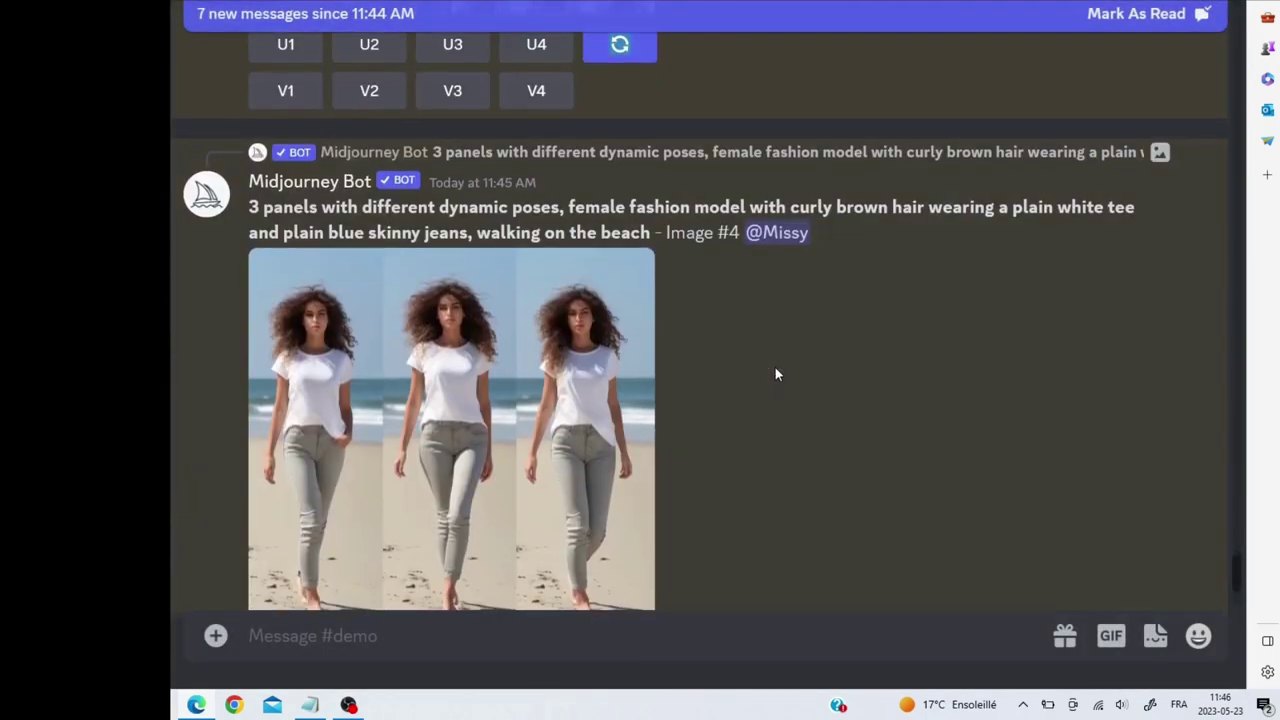
- Scroll down to the regenerated 4-panel evening mini dress grid
scroll(775, 374, down, 6)
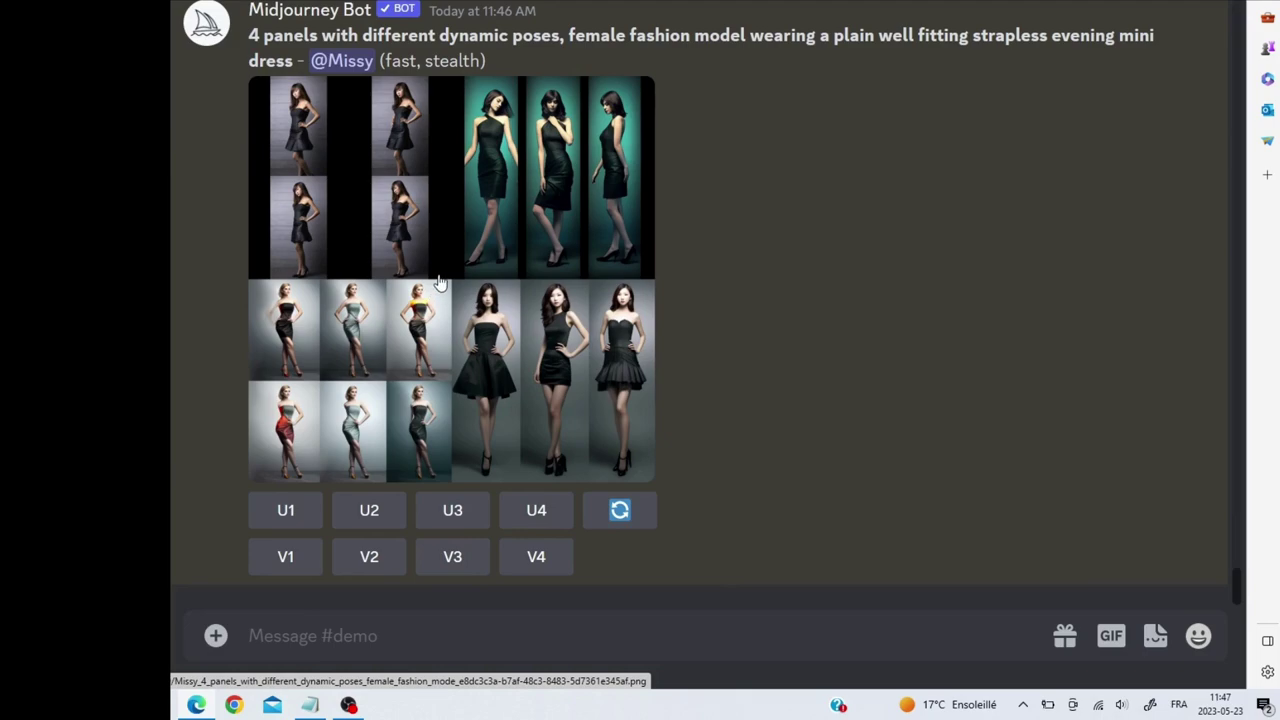
- Inspect the new evening dress grid enlarged twice, then re-roll the prompt again
click(437, 284)
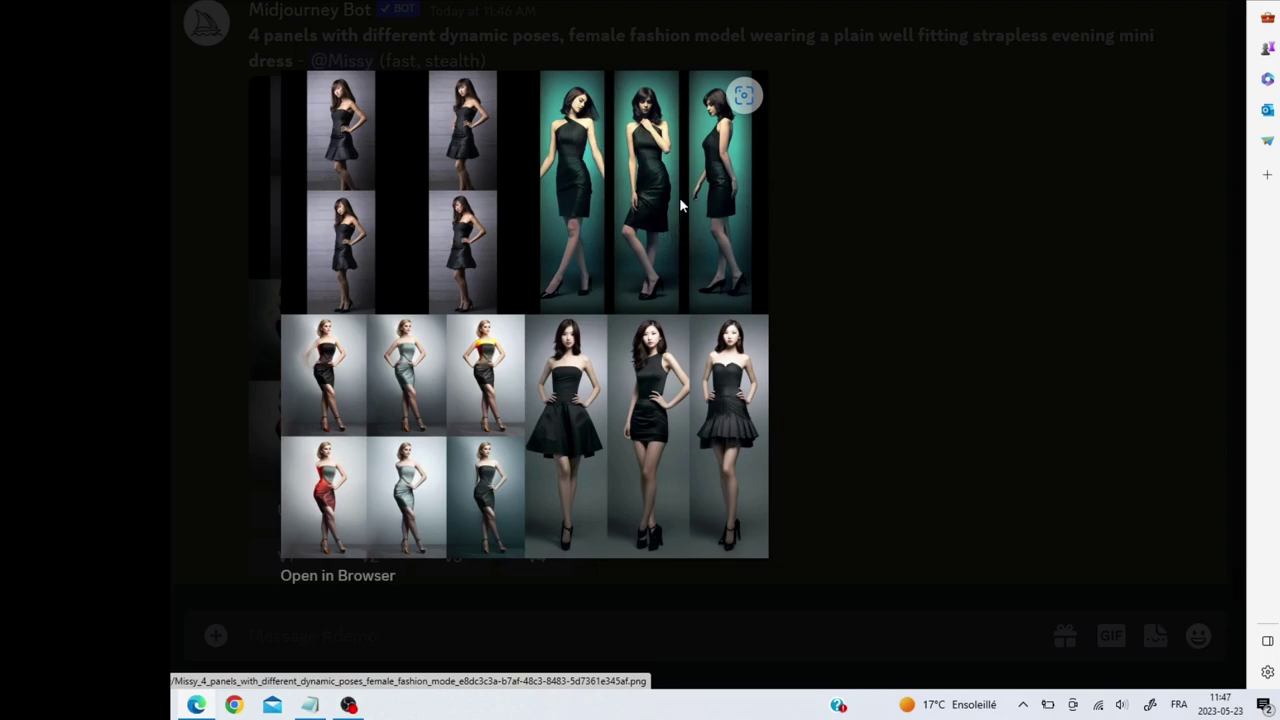
click(838, 273)
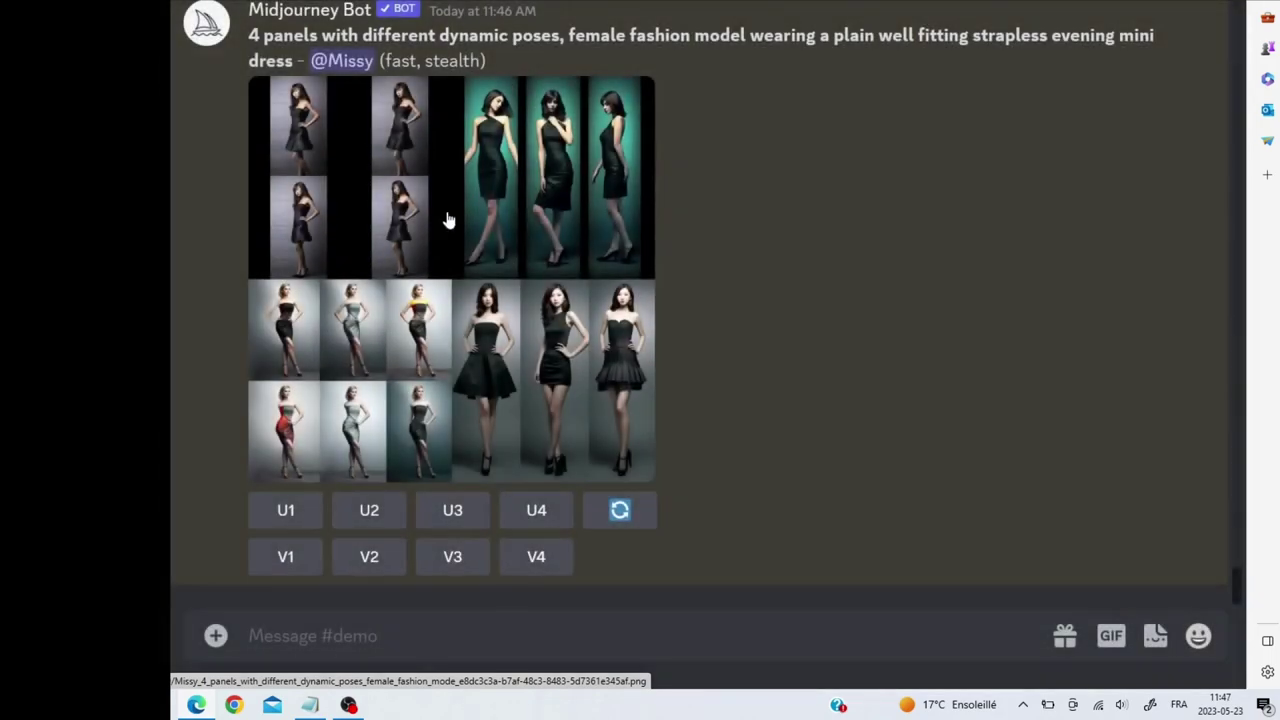
click(347, 217)
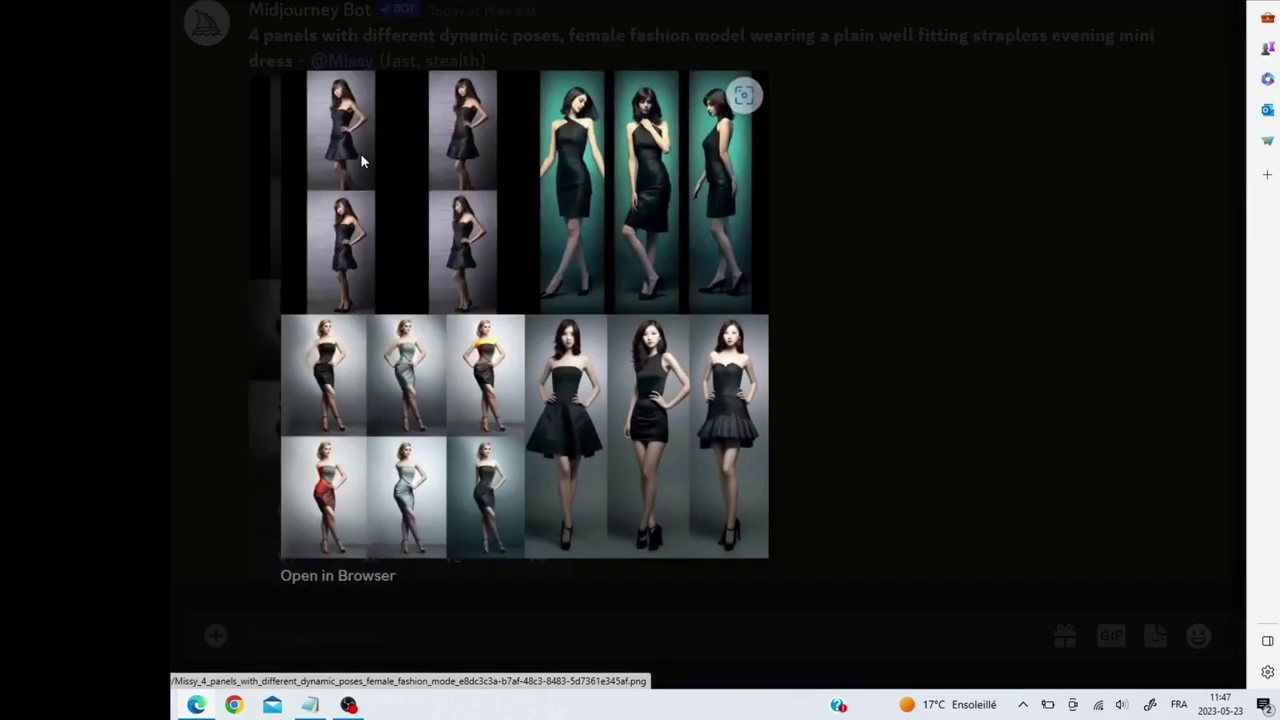
click(855, 317)
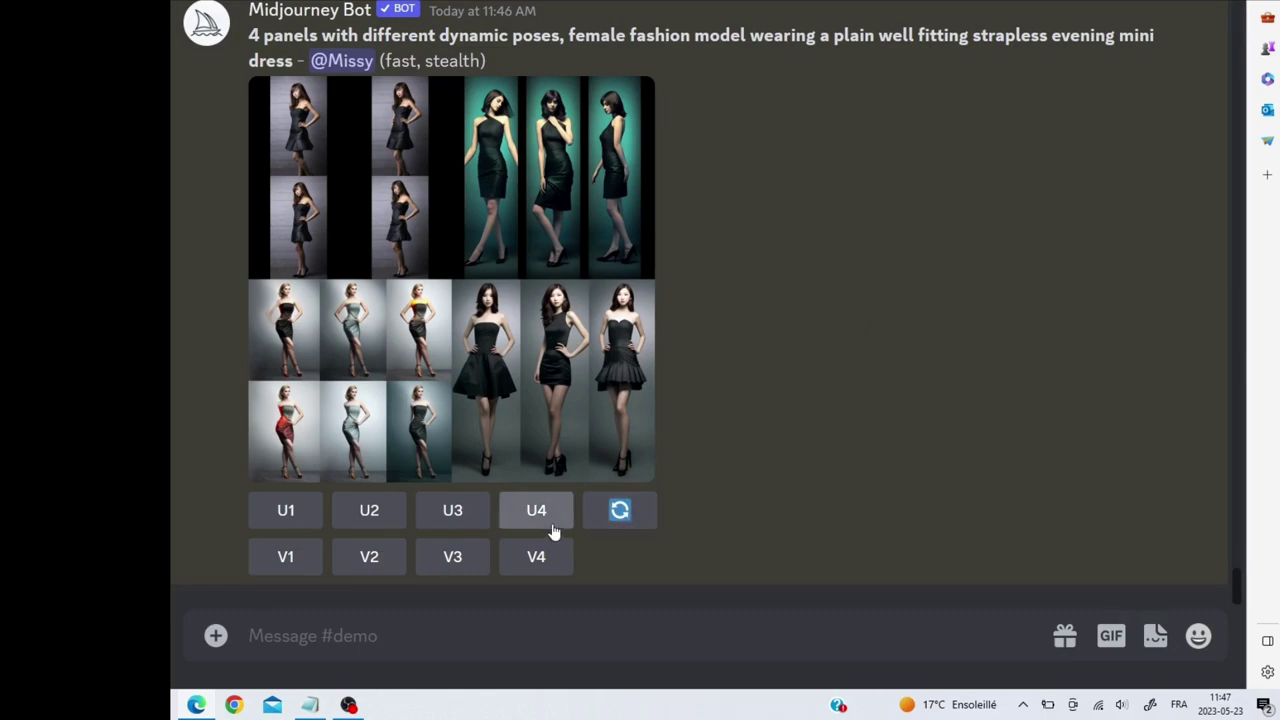
click(617, 514)
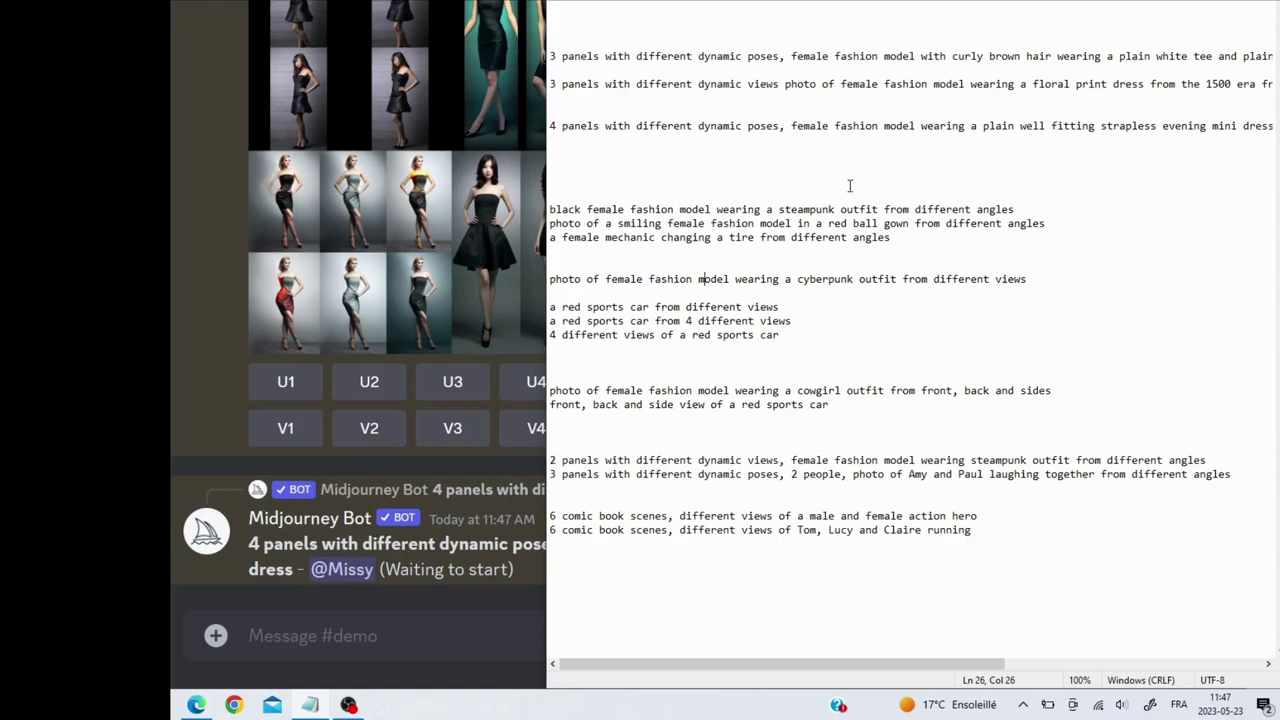
- Copy the 'black female fashion model wearing a steampunk outfit from different angles' prompt and submit it via /imagine
drag(1015, 209, 991, 210)
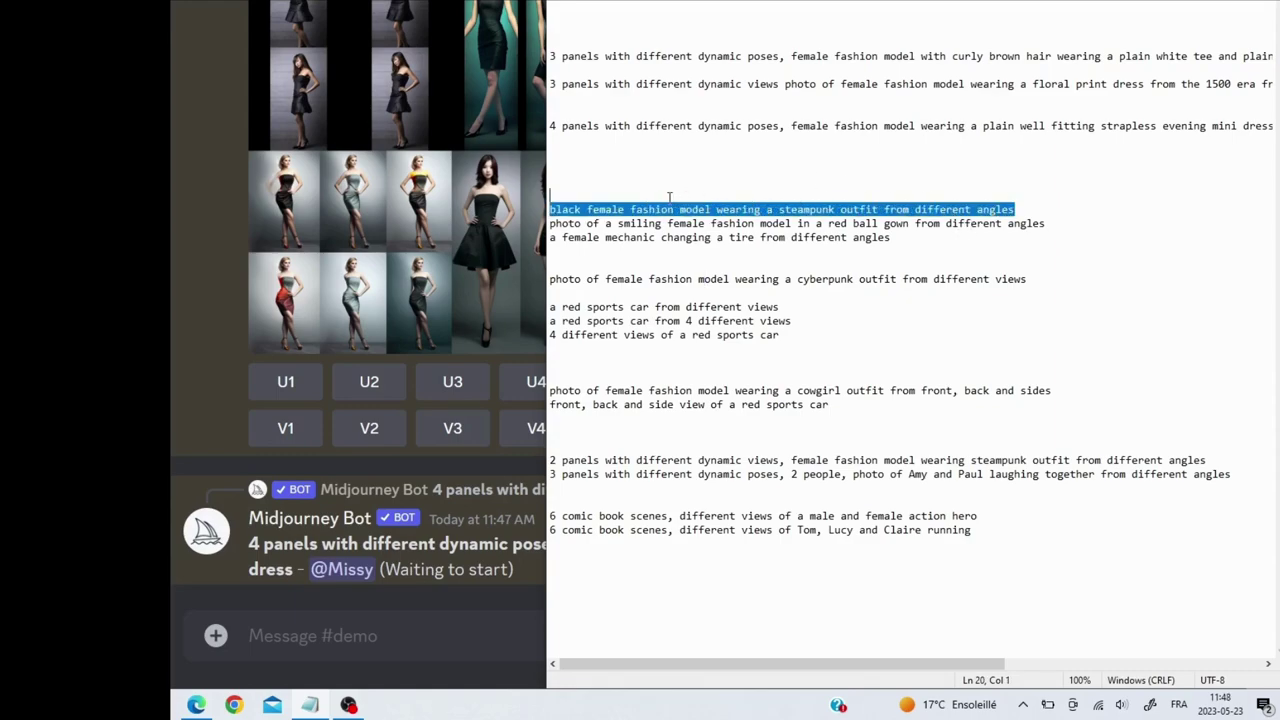
drag(669, 197, 555, 210)
click(410, 623)
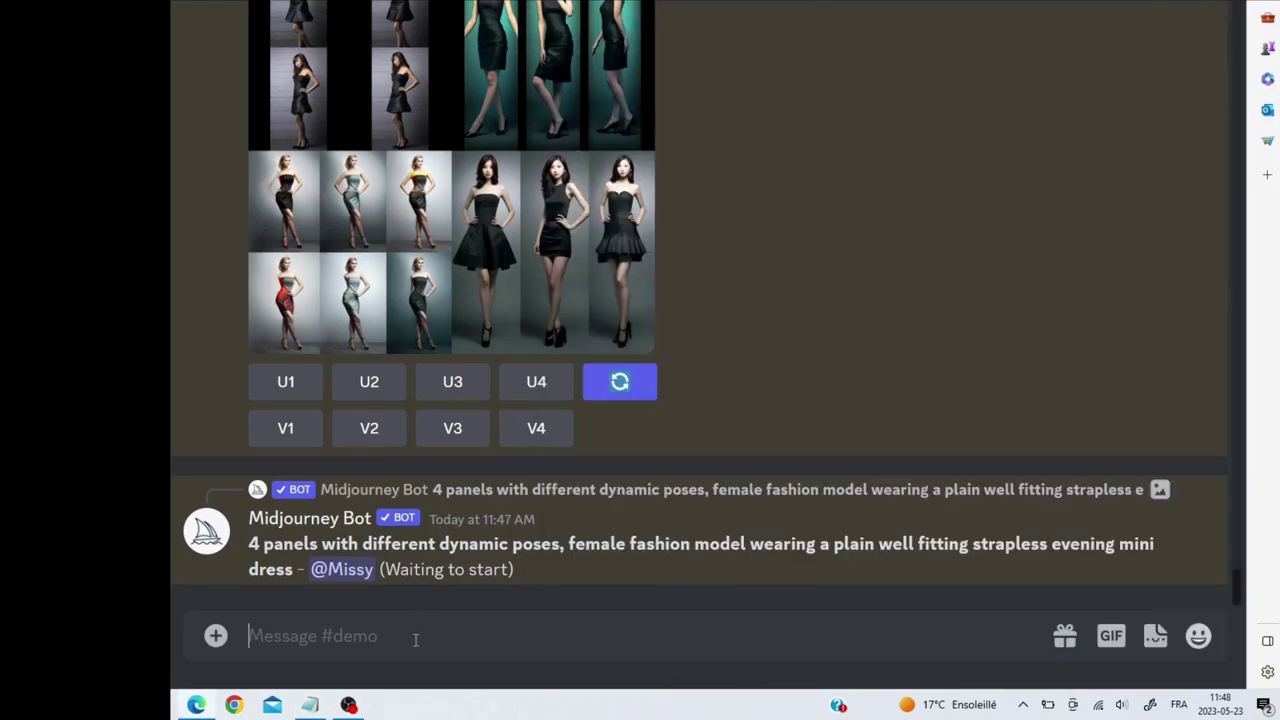
text(/)
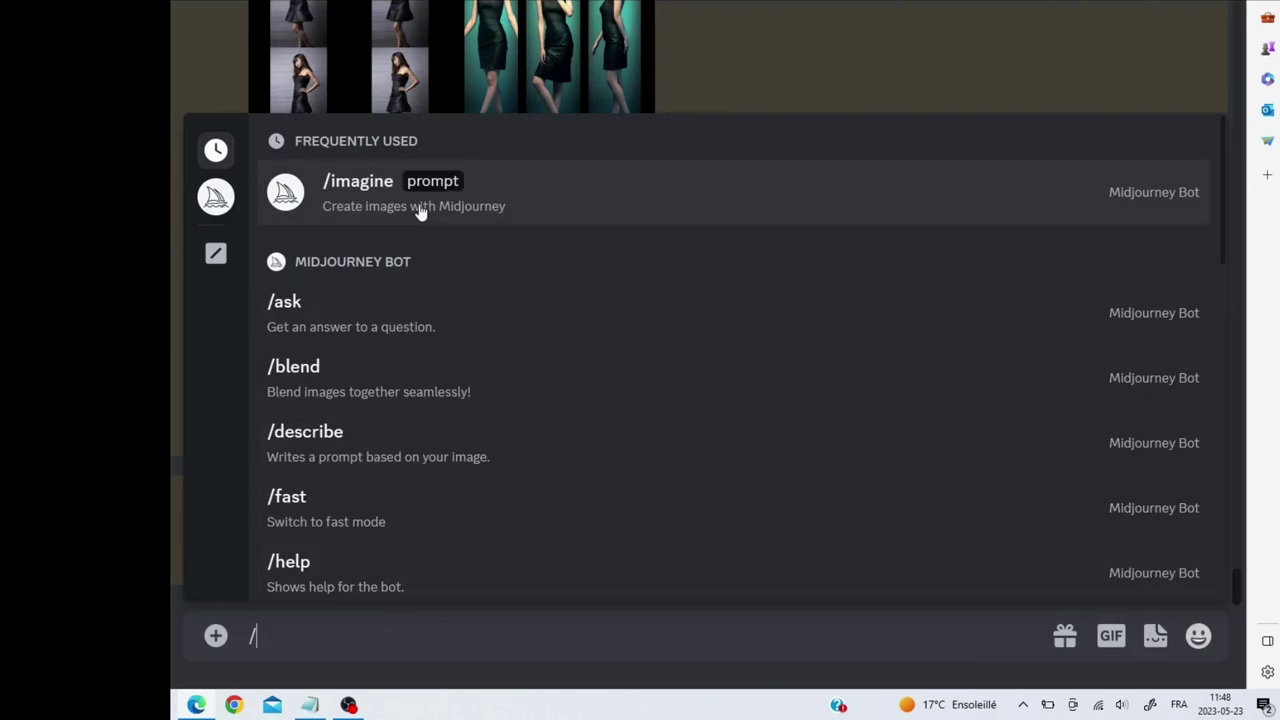
click(420, 210)
text(black female fashion model wearing a steampunk outfit from different angles)
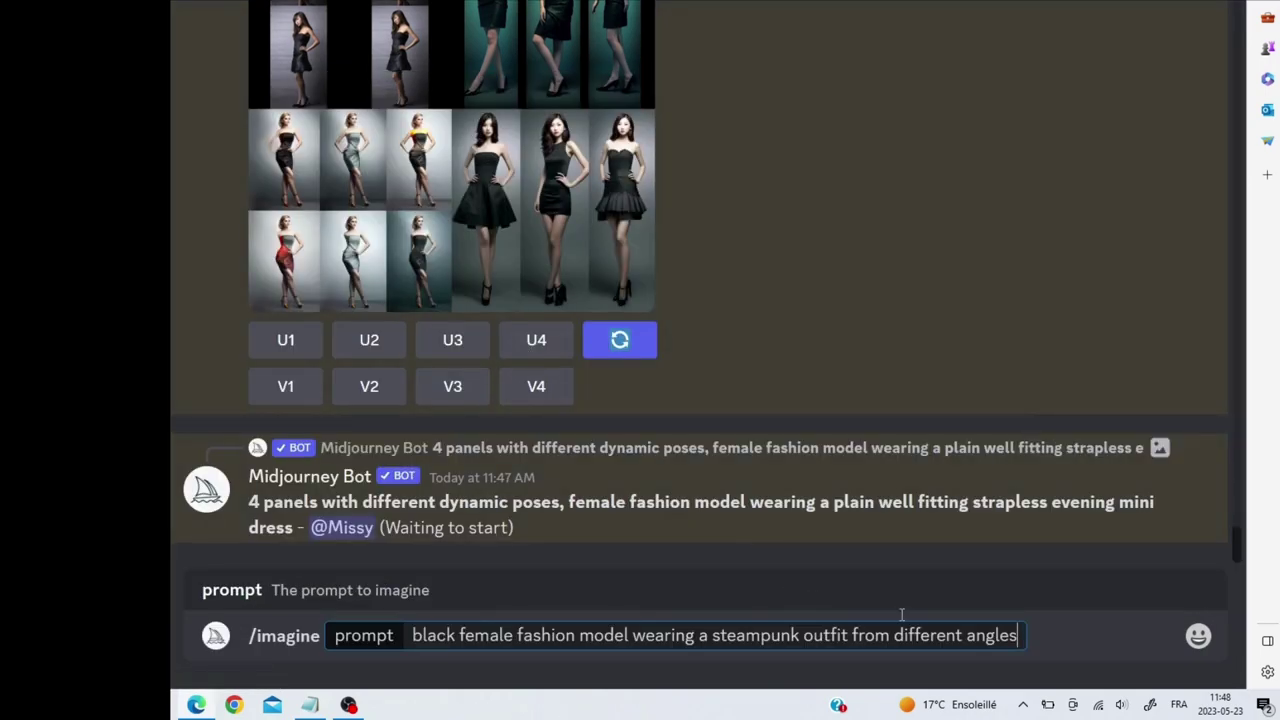
key(Return)
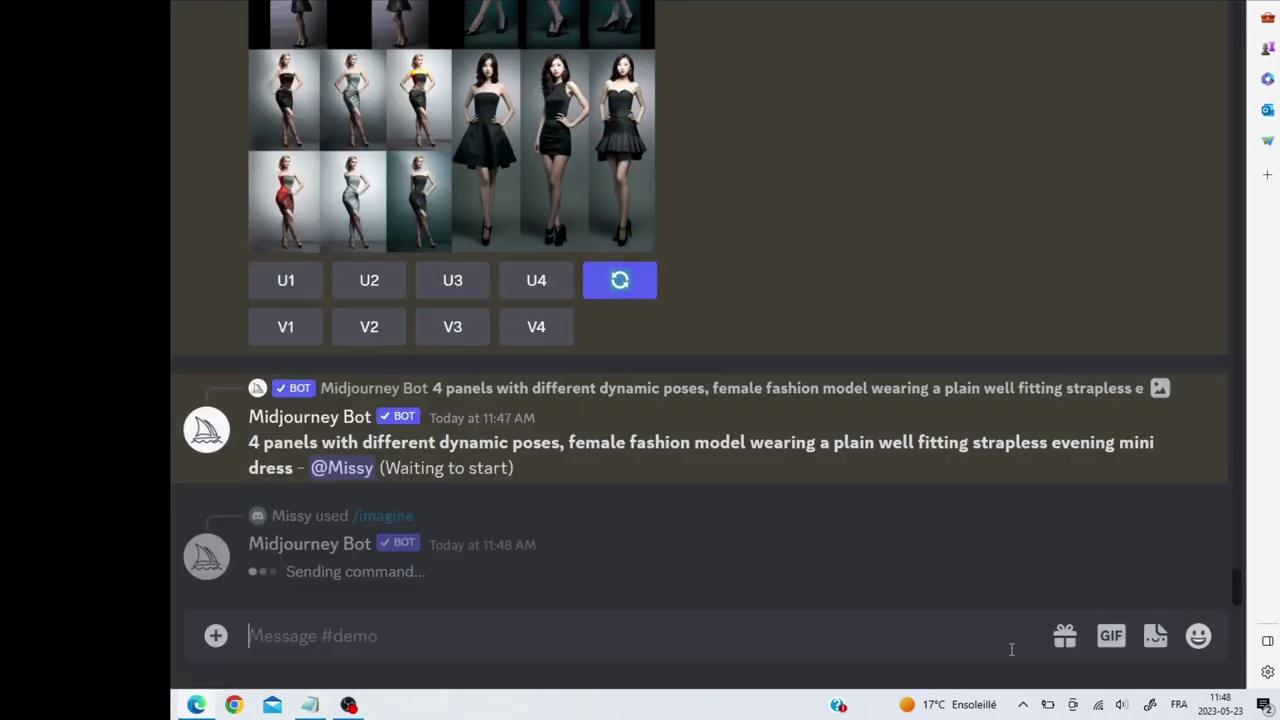
click(318, 706)
click(802, 330)
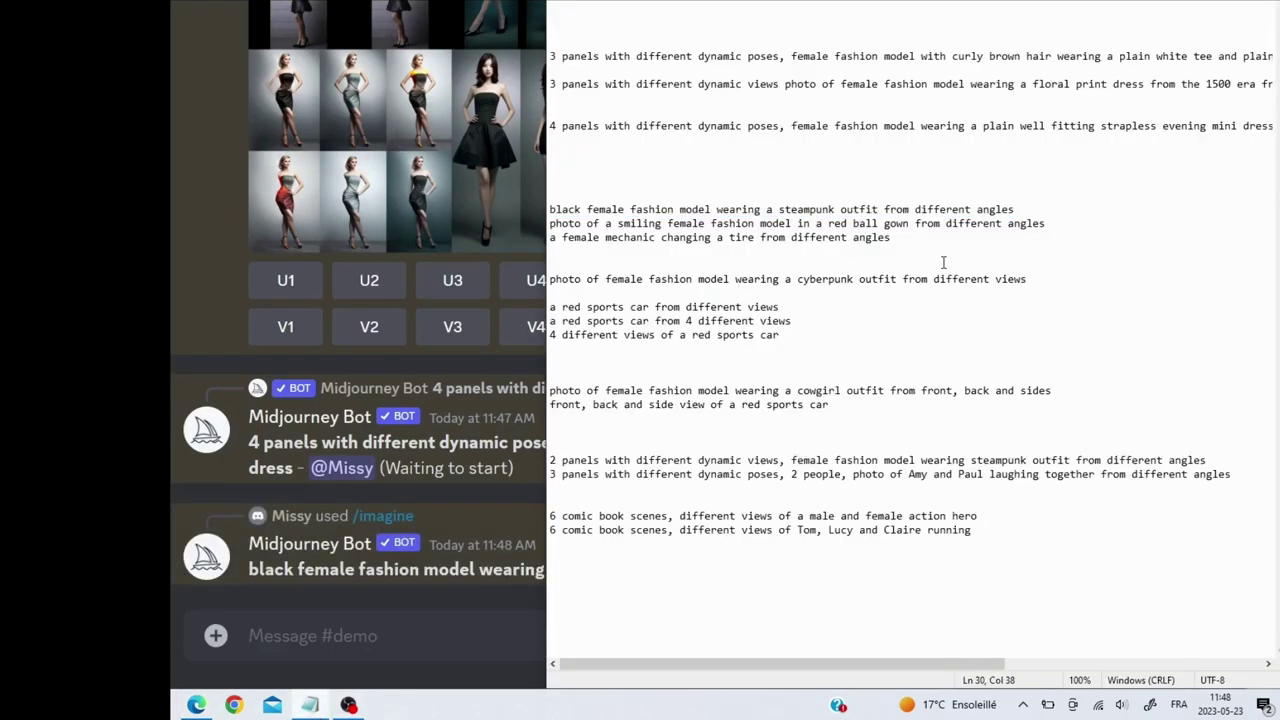
- Copy the red ball gown prompt from Notepad and submit it with /imagine
drag(1050, 223, 550, 230)
key(ctrl+c)
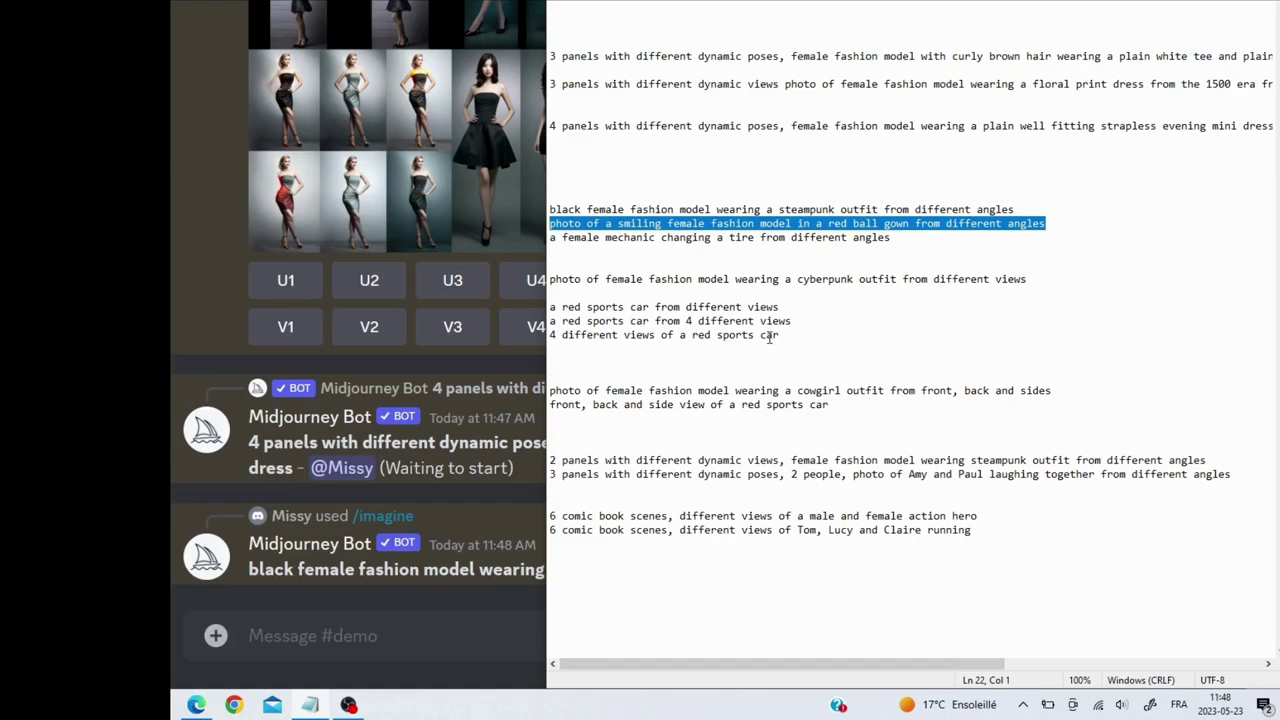
click(440, 627)
text(/)
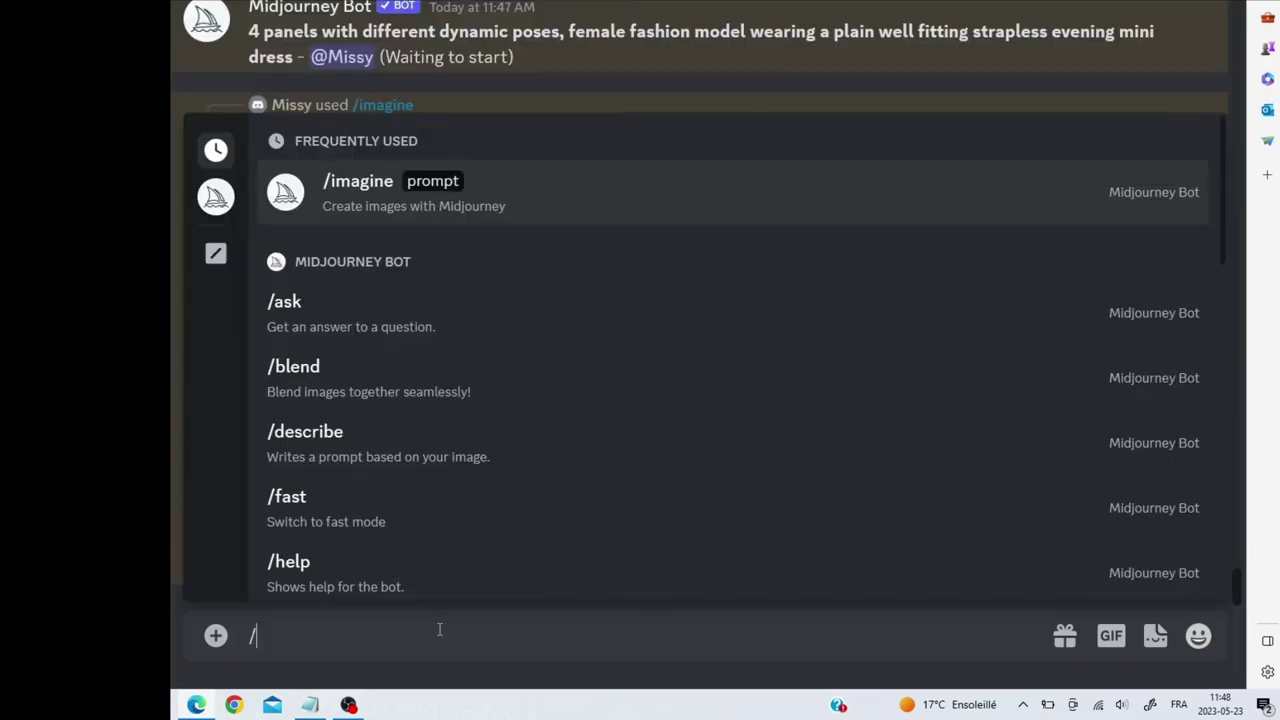
click(434, 204)
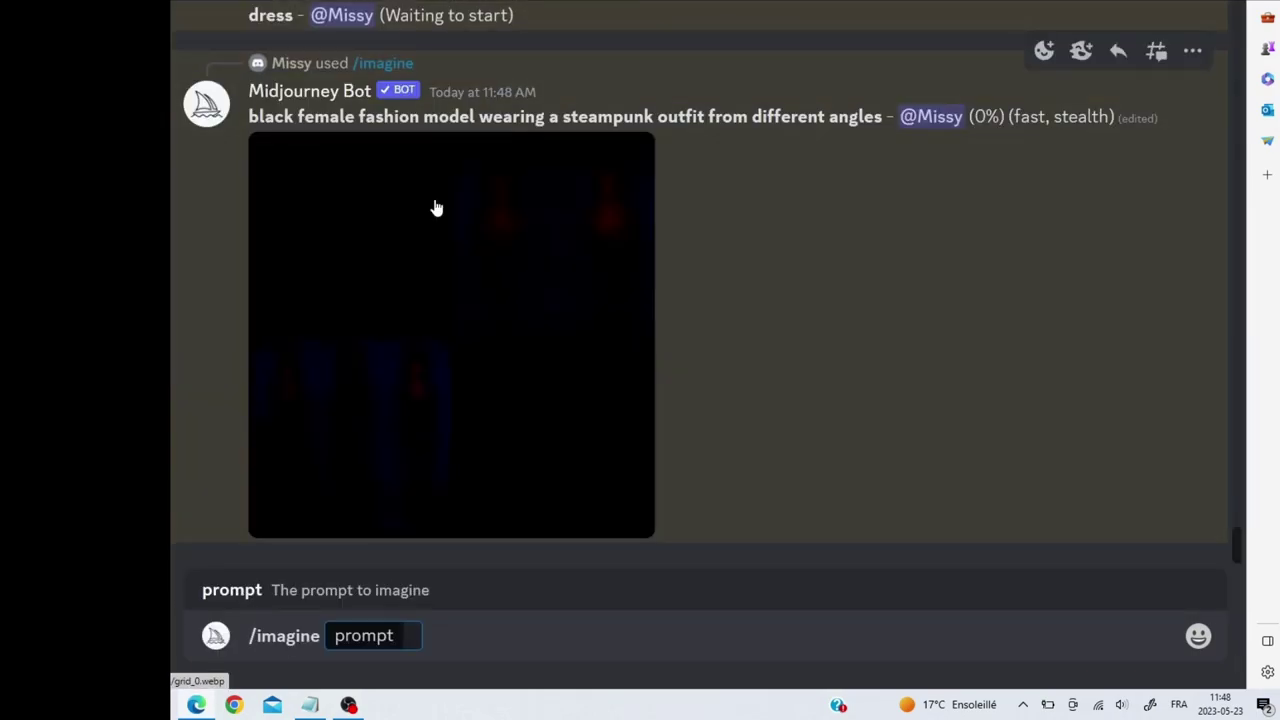
key(ctrl+v)
key(Return)
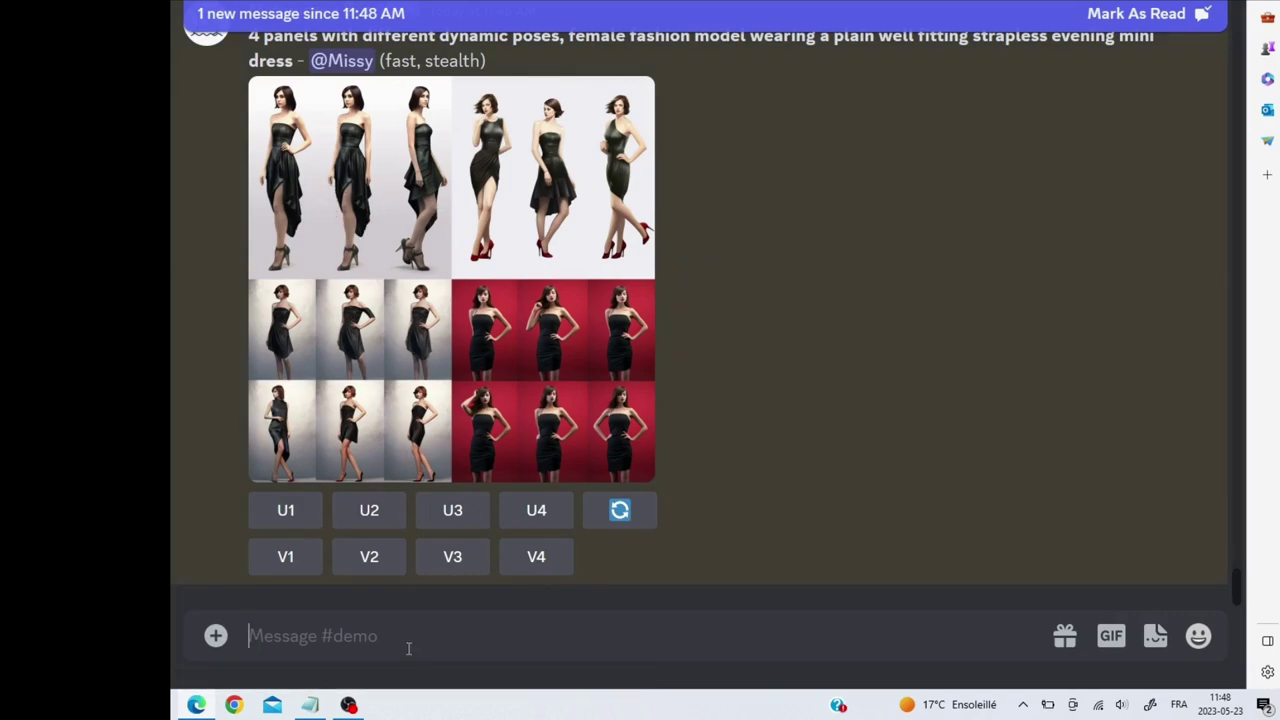
- Submit the red ball gown prompt to /imagine a second time
text(/)
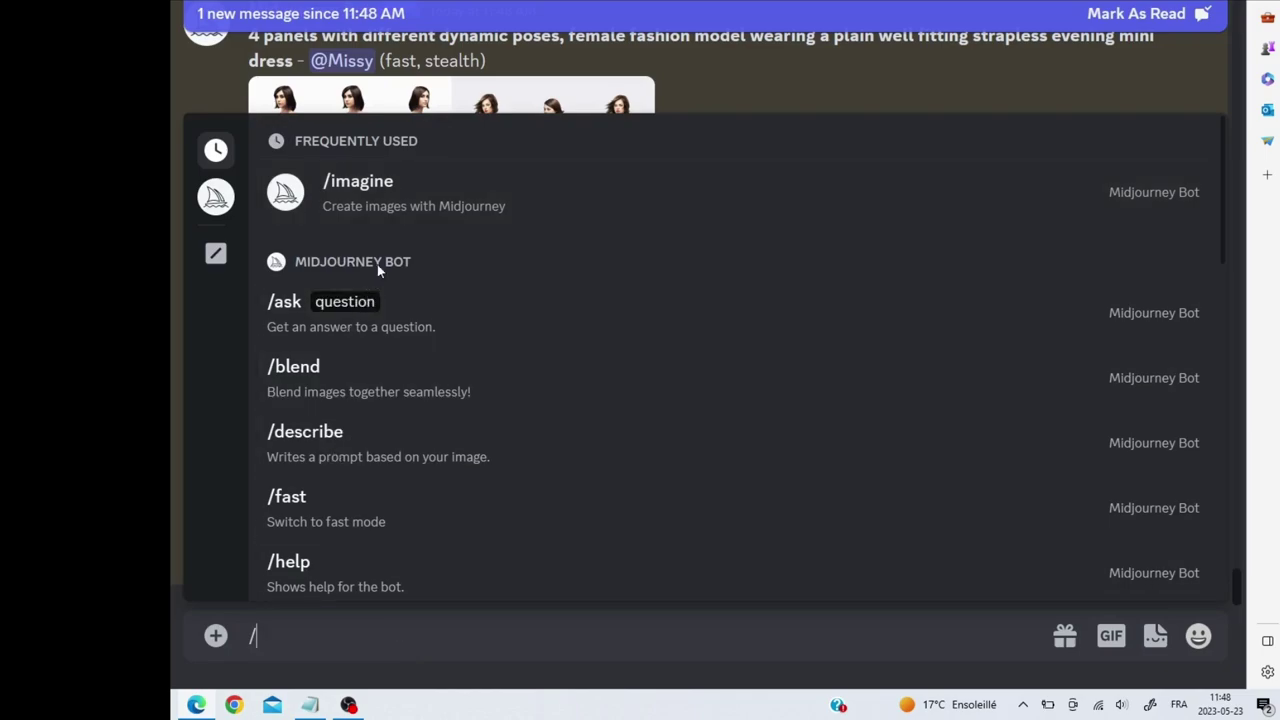
click(386, 218)
key(ctrl+v)
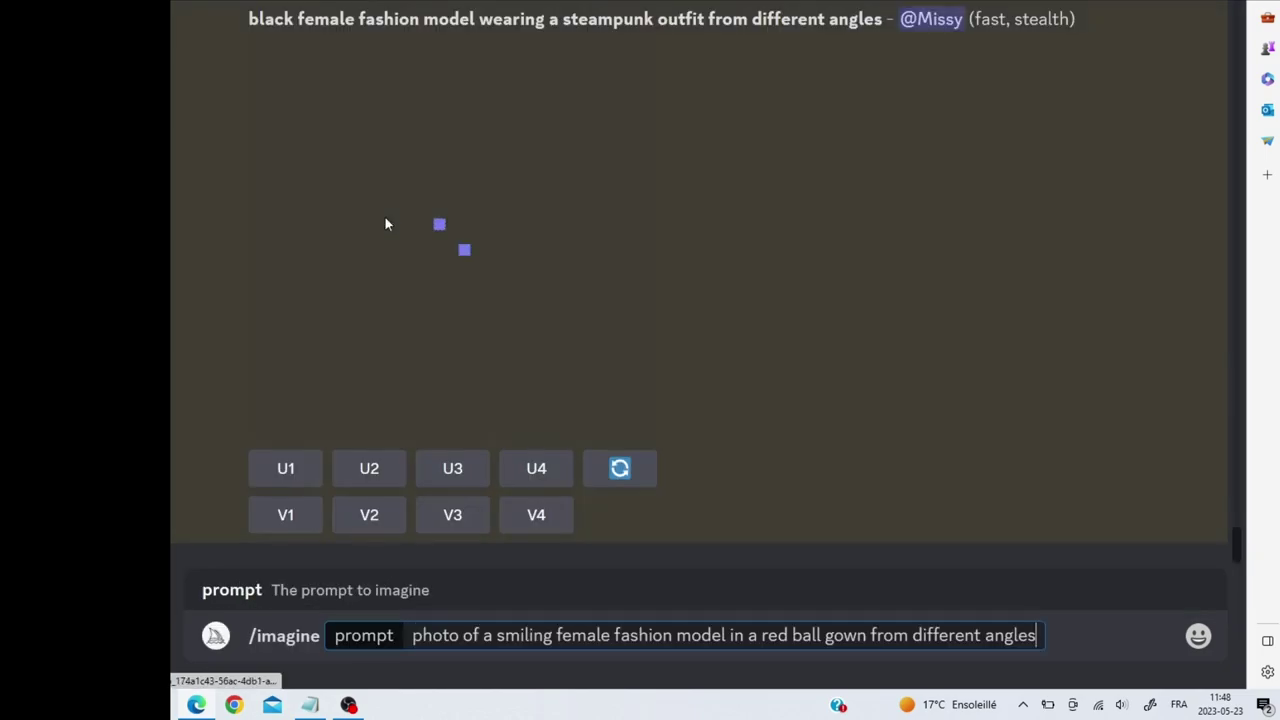
key(Return)
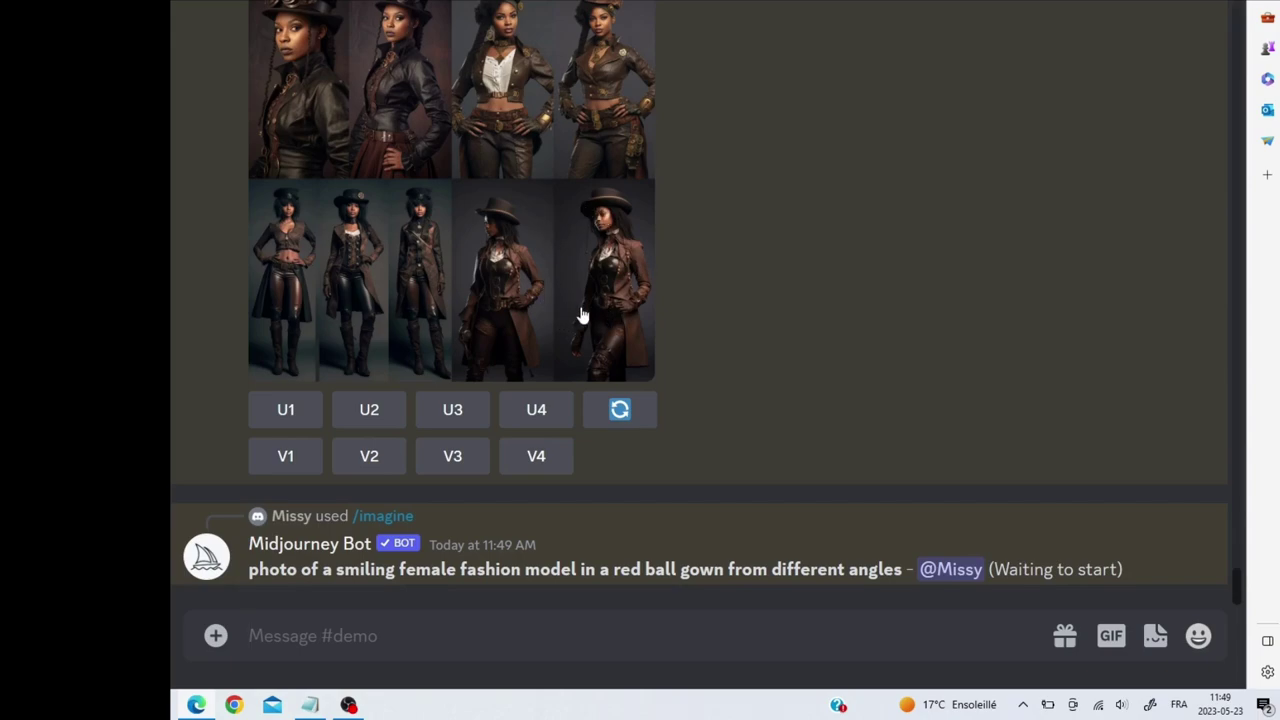
- Upscale image U4 of the steampunk outfit grid
scroll(594, 334, up, 1)
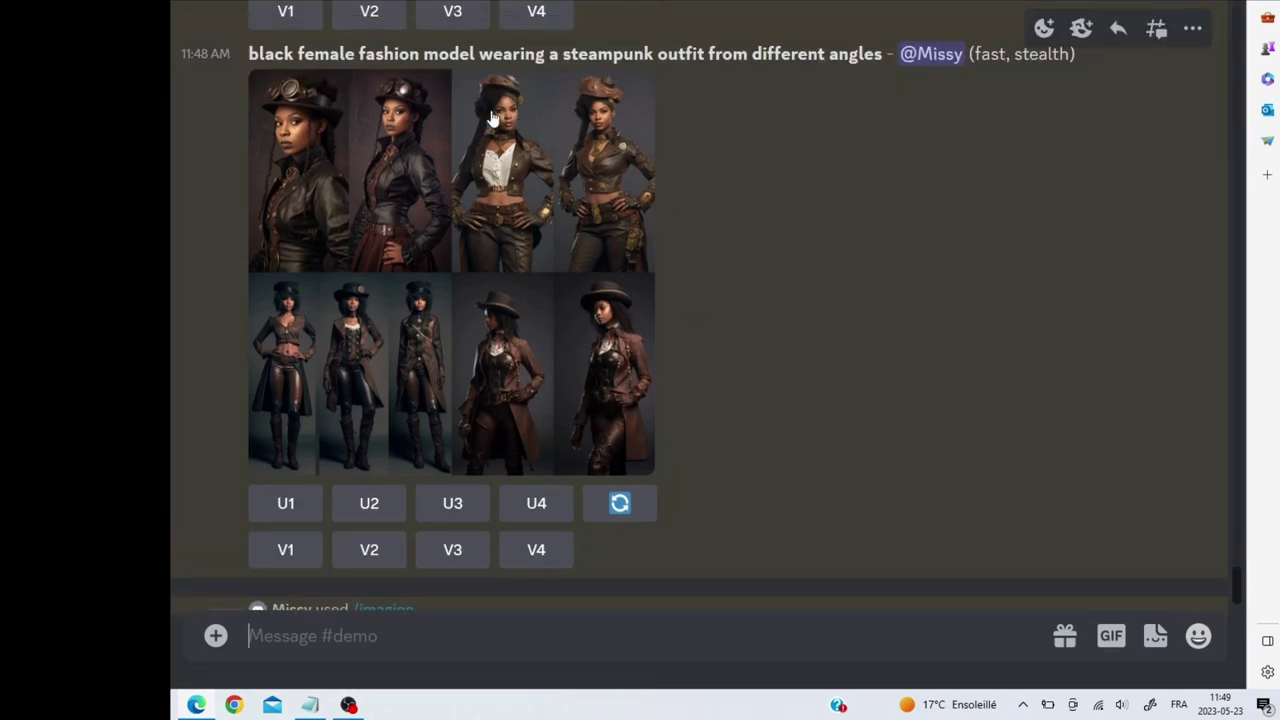
scroll(424, 273, down, 1)
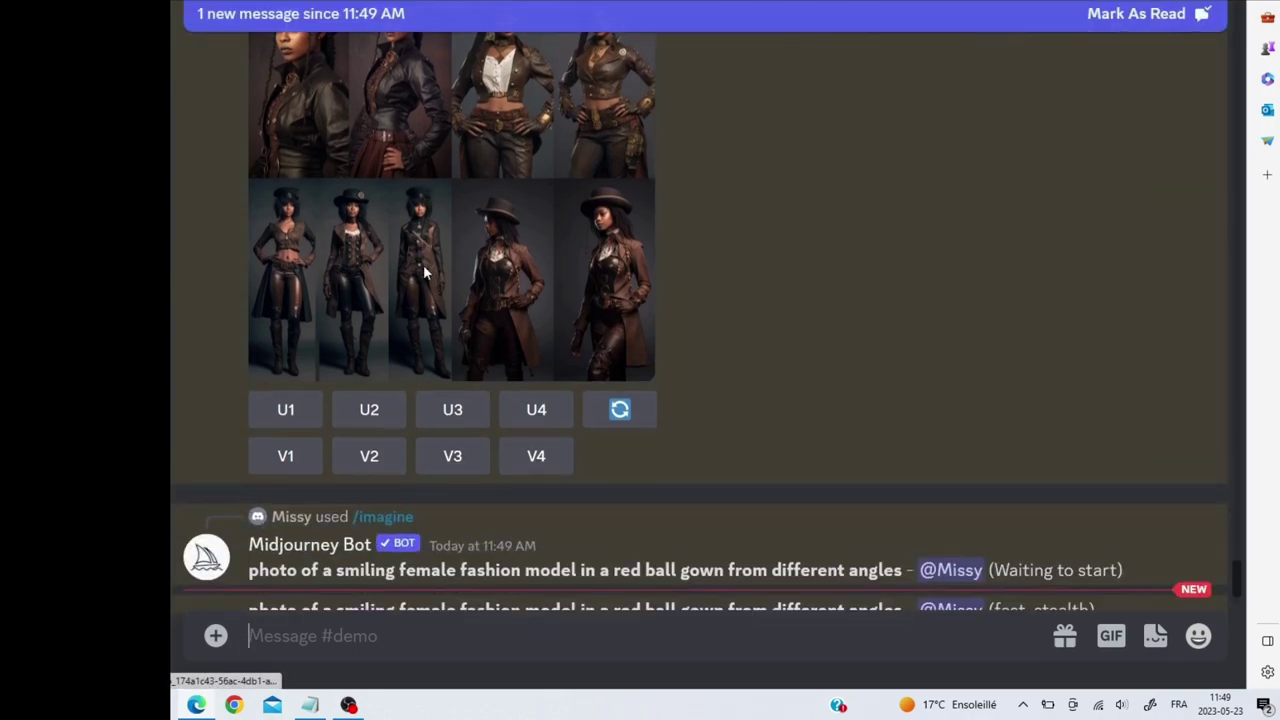
click(548, 414)
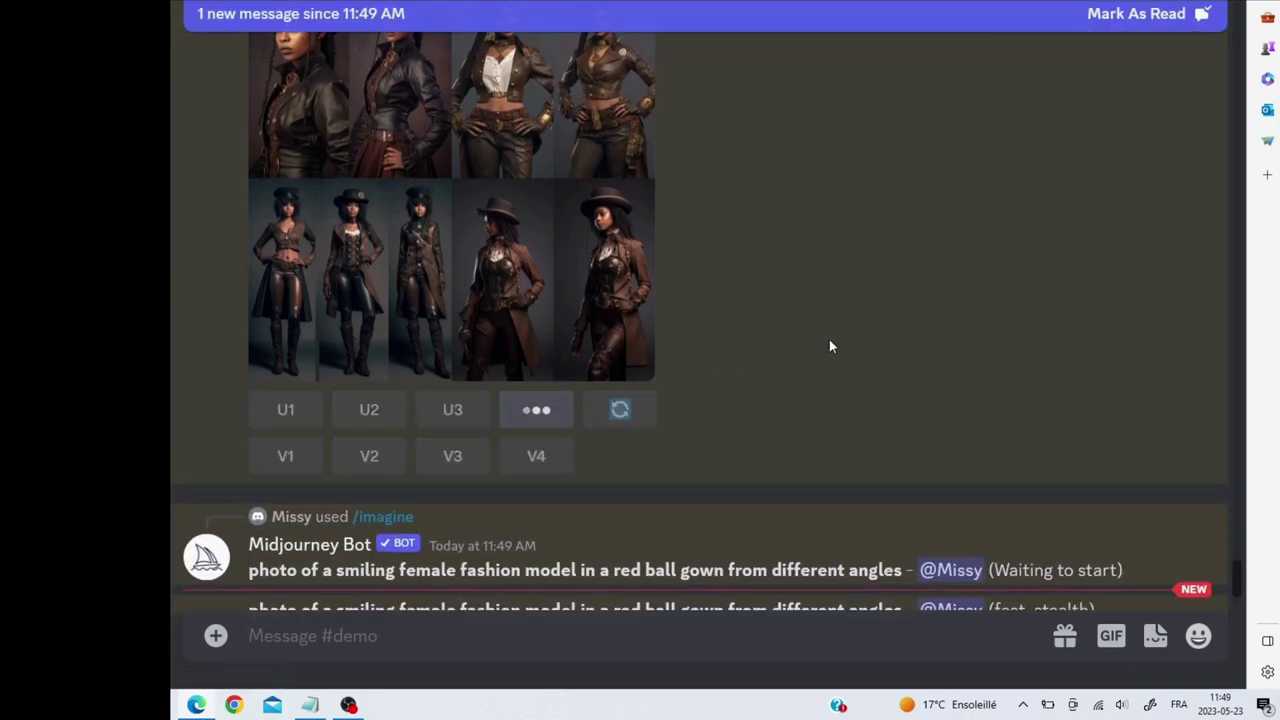
- Scroll down to the finished red ball gown grid of smiling models
scroll(803, 347, up, 12)
scroll(804, 347, up, 4)
scroll(804, 347, down, 8)
scroll(804, 341, down, 12)
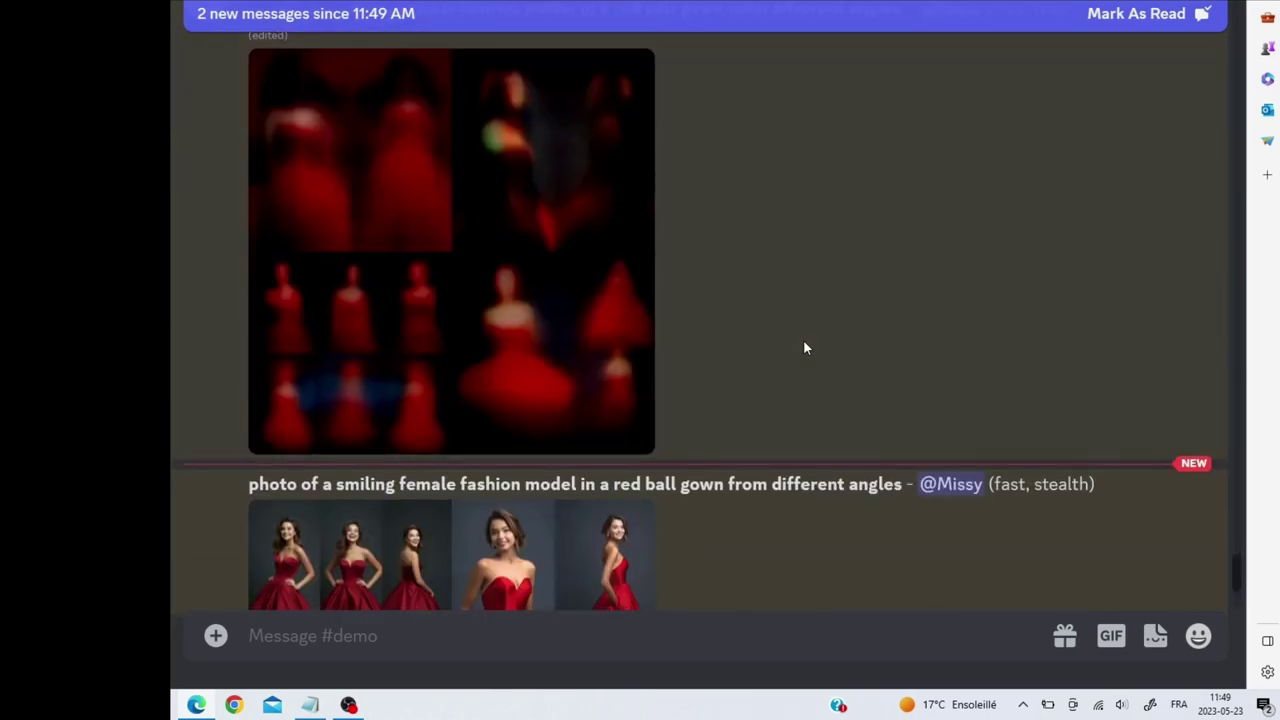
scroll(803, 347, down, 4)
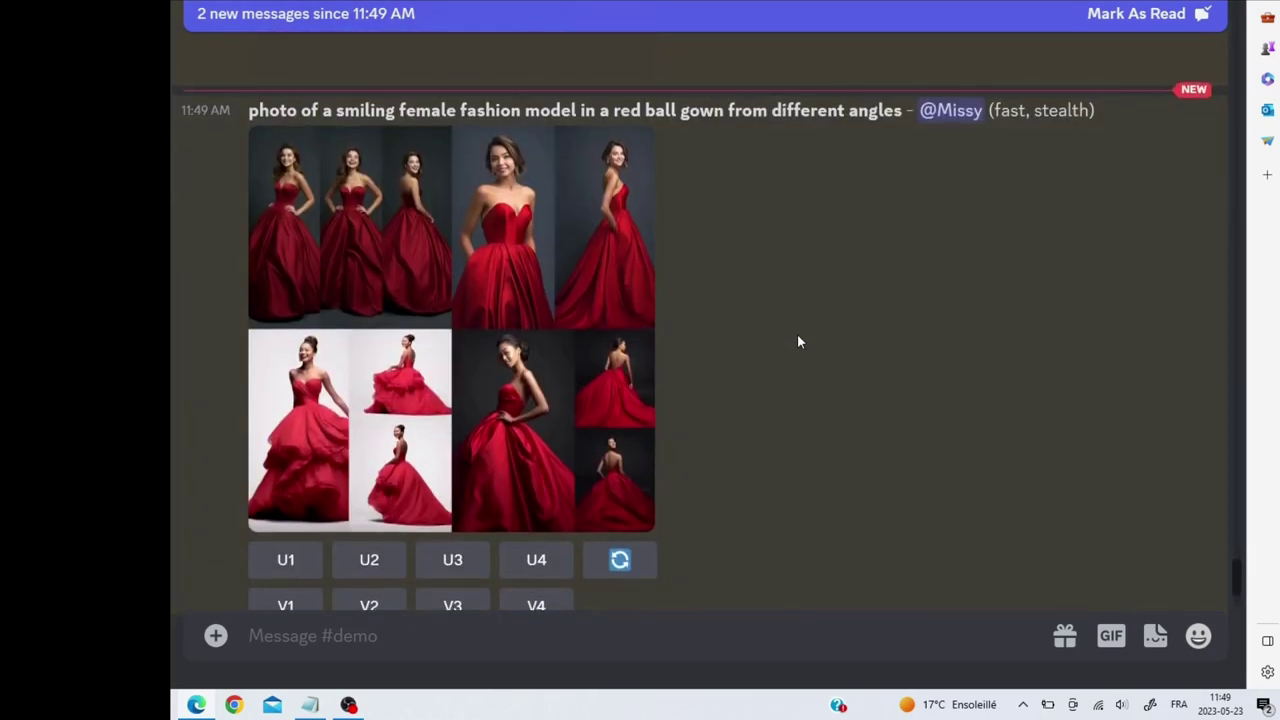
scroll(799, 340, up, 1)
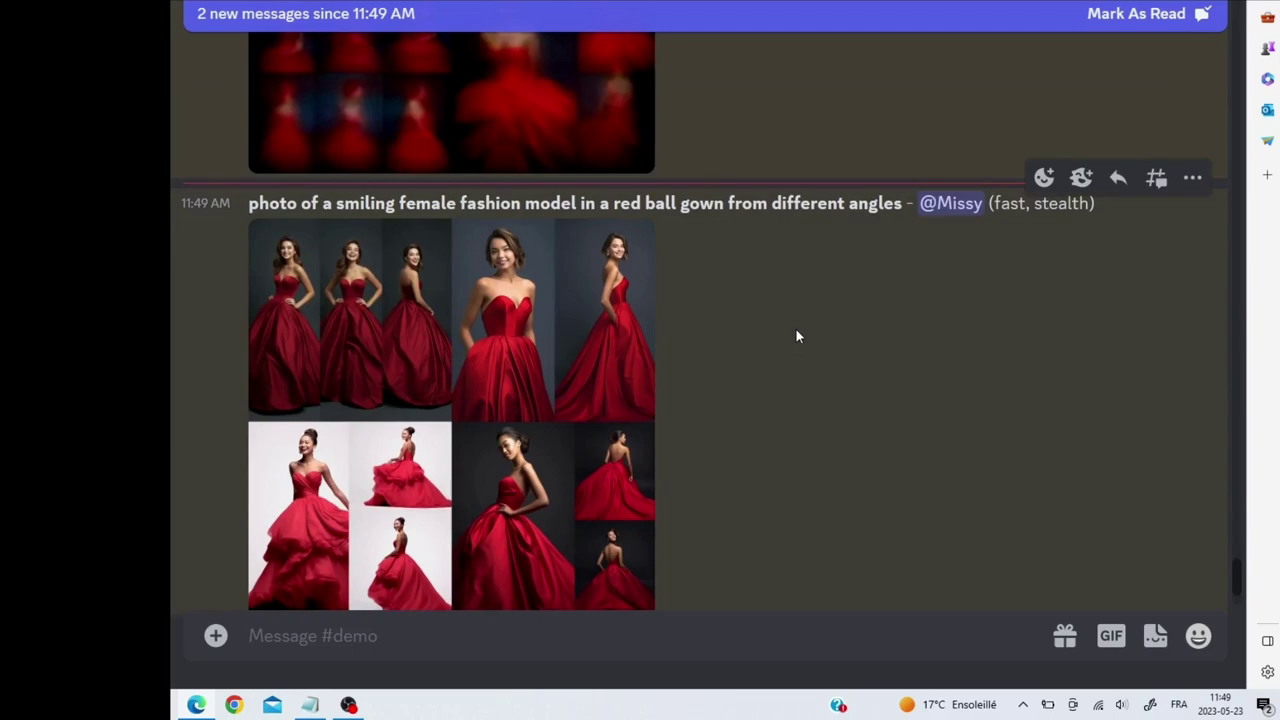
scroll(797, 336, down, 1)
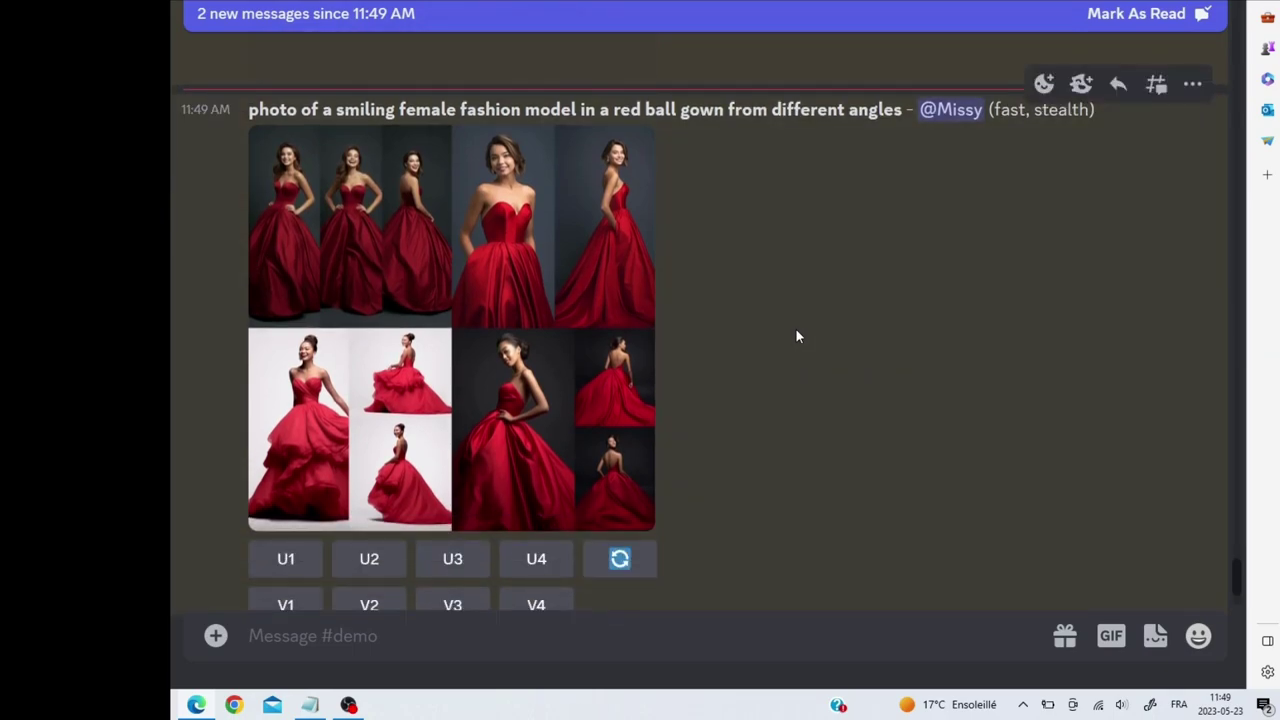
click(501, 359)
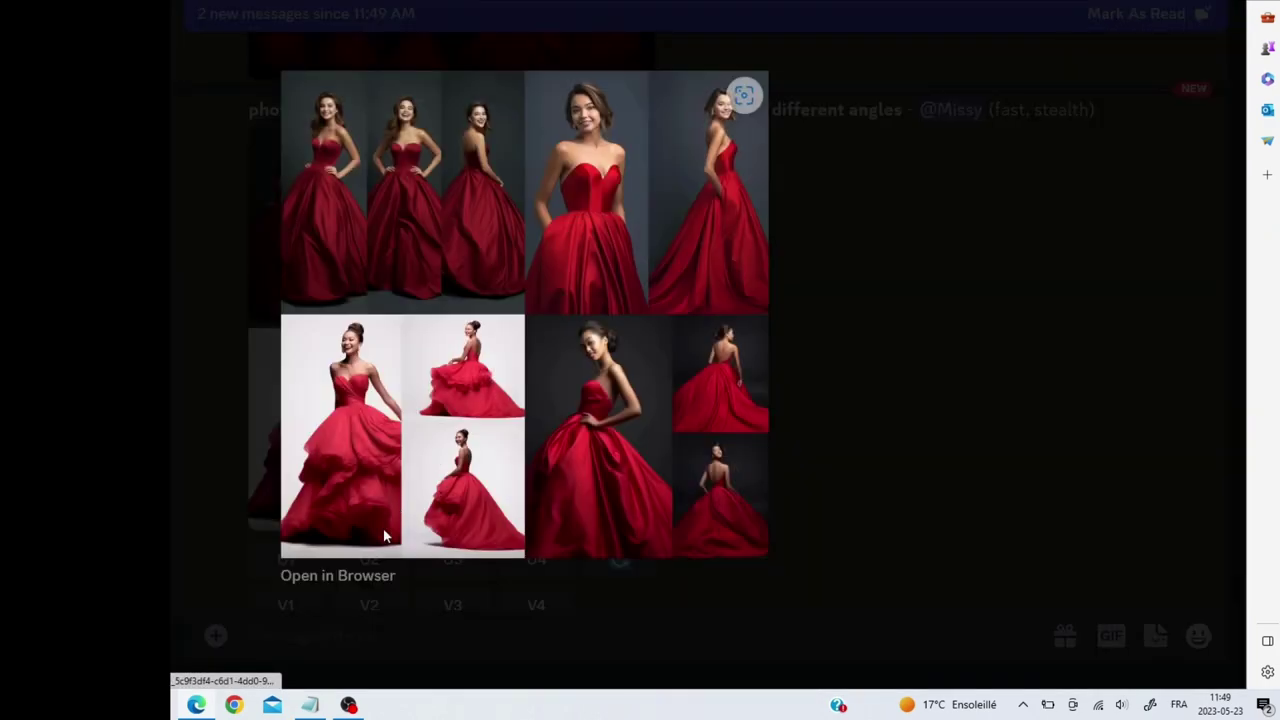
click(372, 576)
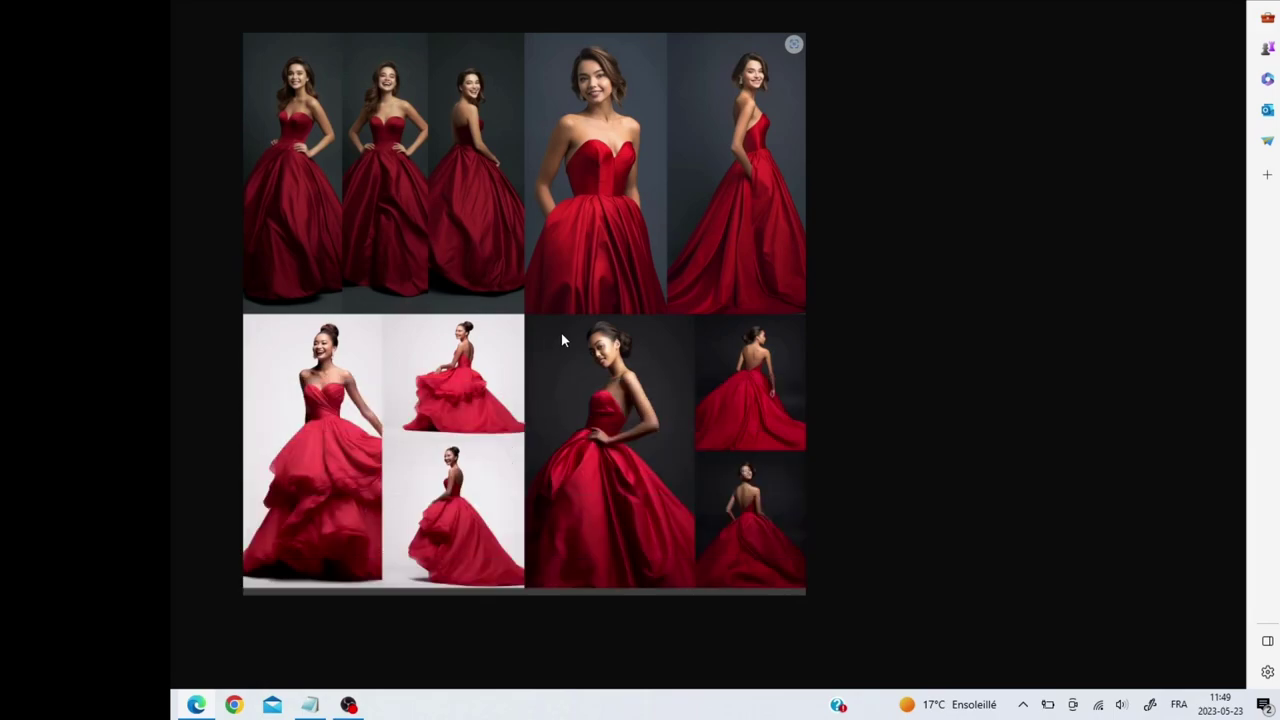
click(467, 332)
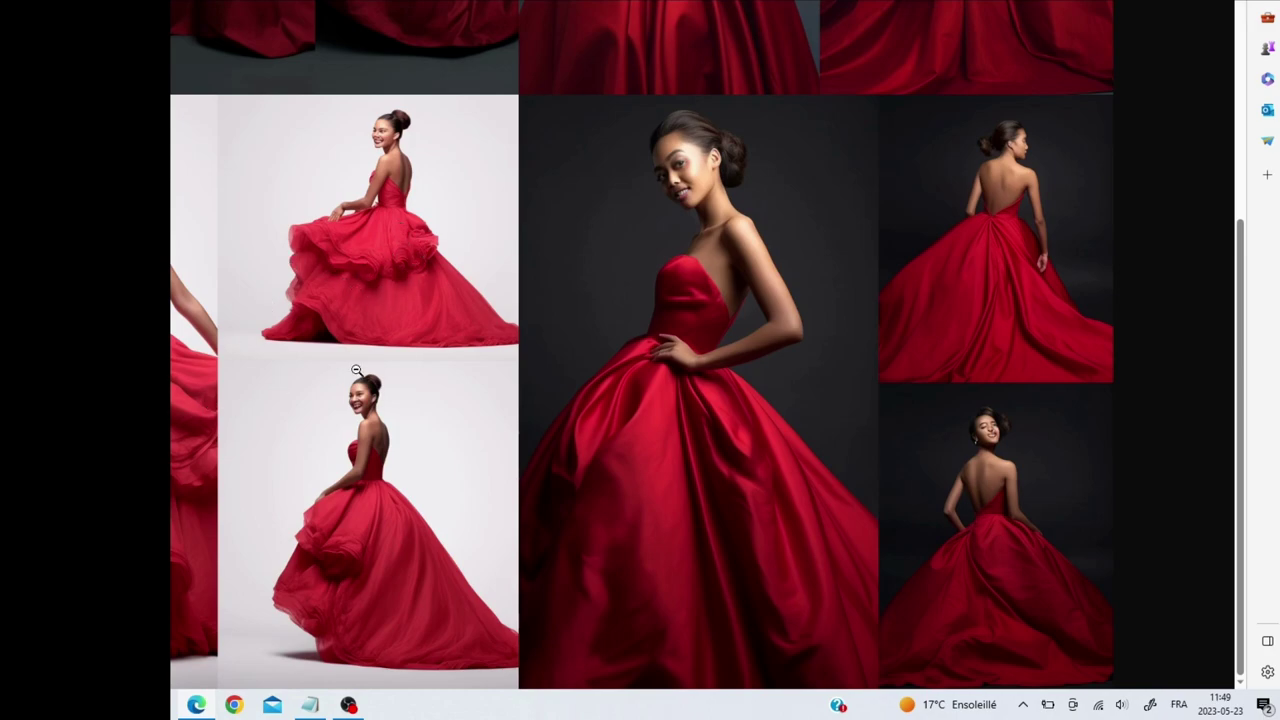
scroll(408, 372, up, 4)
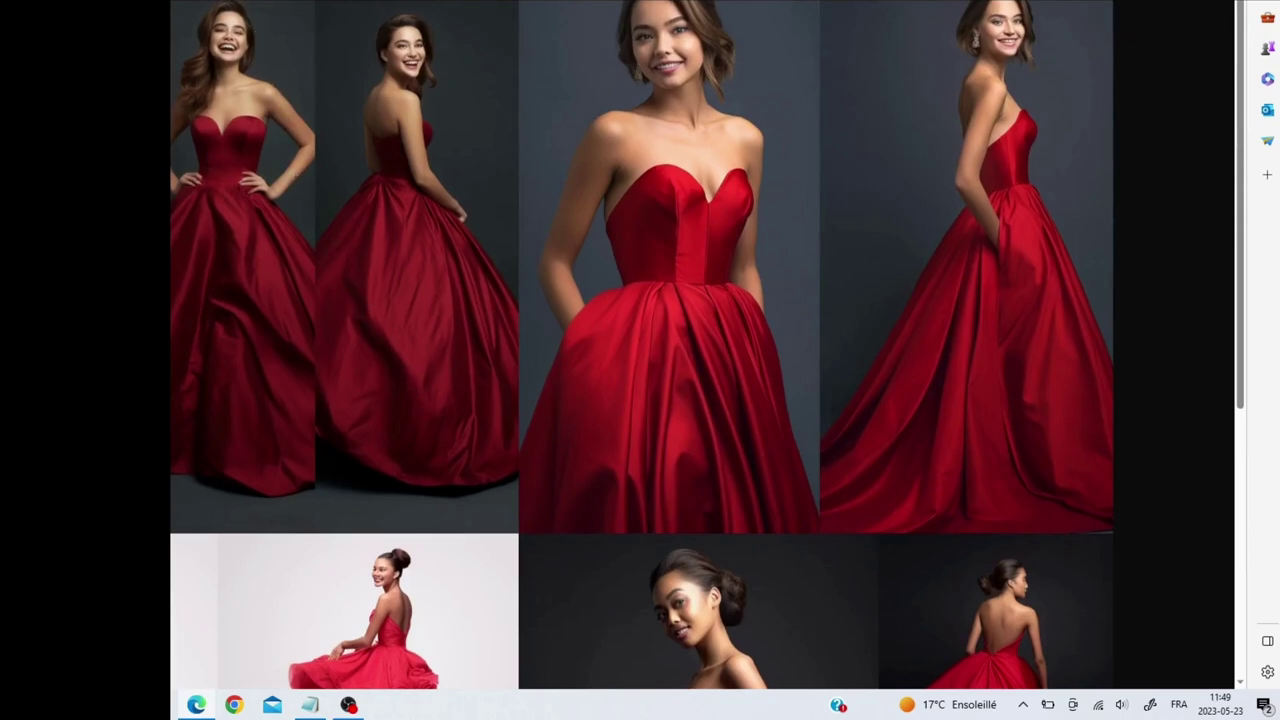
key(ctrl+w)
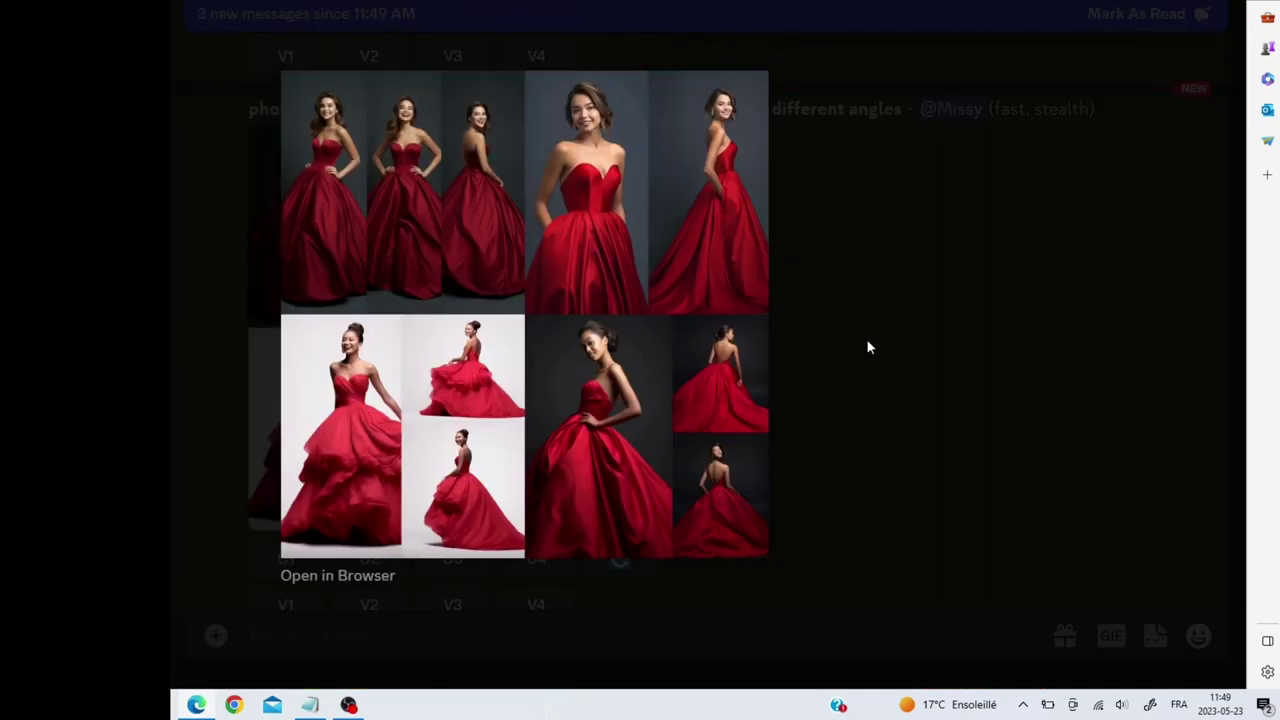
click(866, 340)
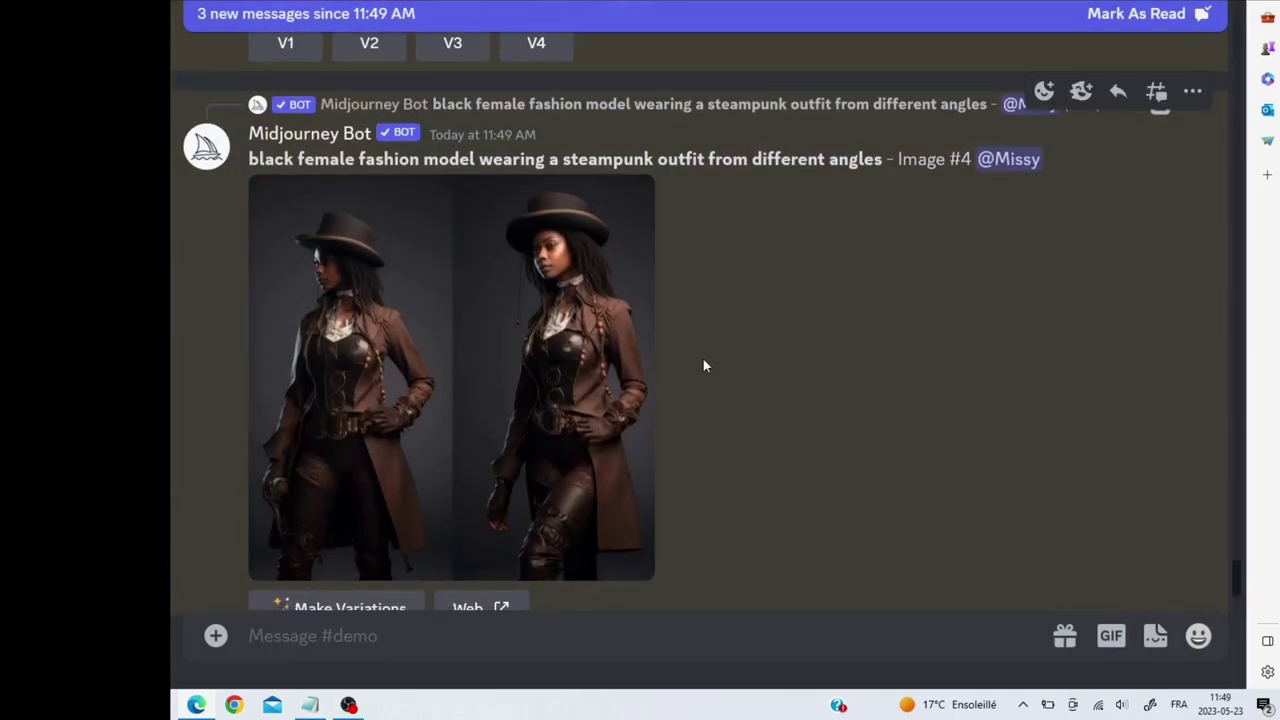
- Find the earlier steampunk fashion model message and select its prompt text
scroll(703, 366, up, 10)
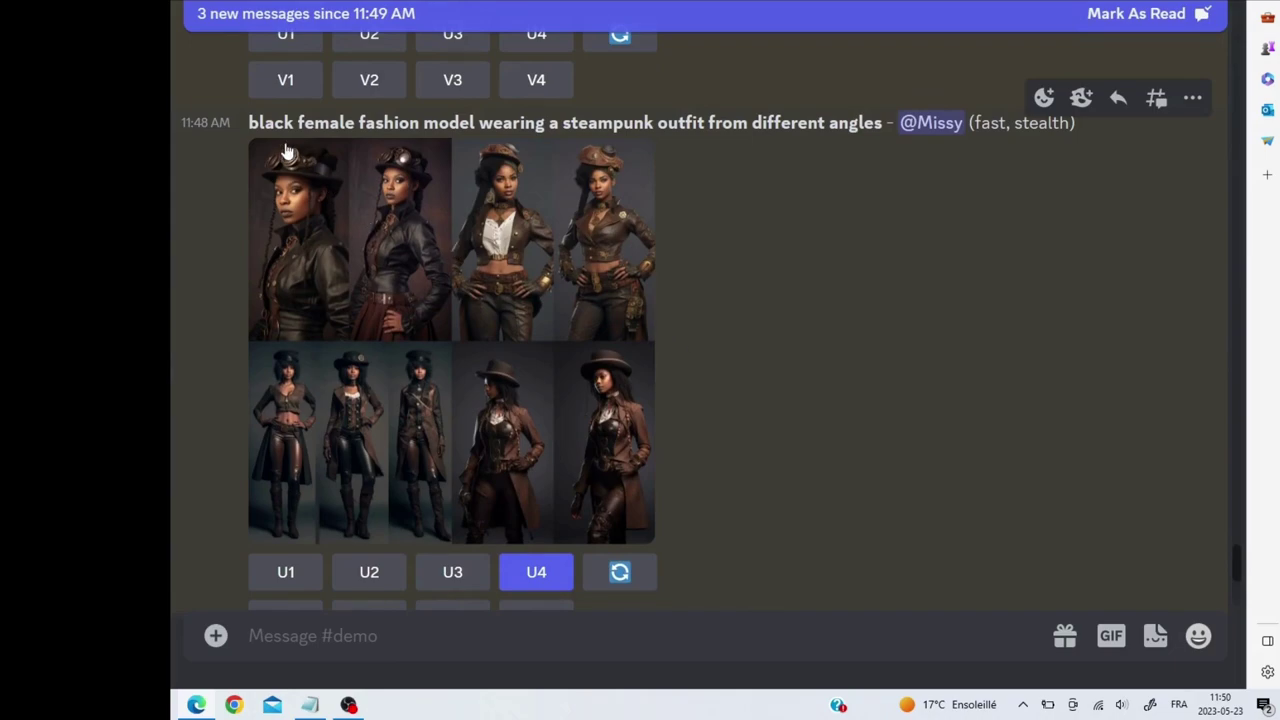
scroll(761, 203, down, 4)
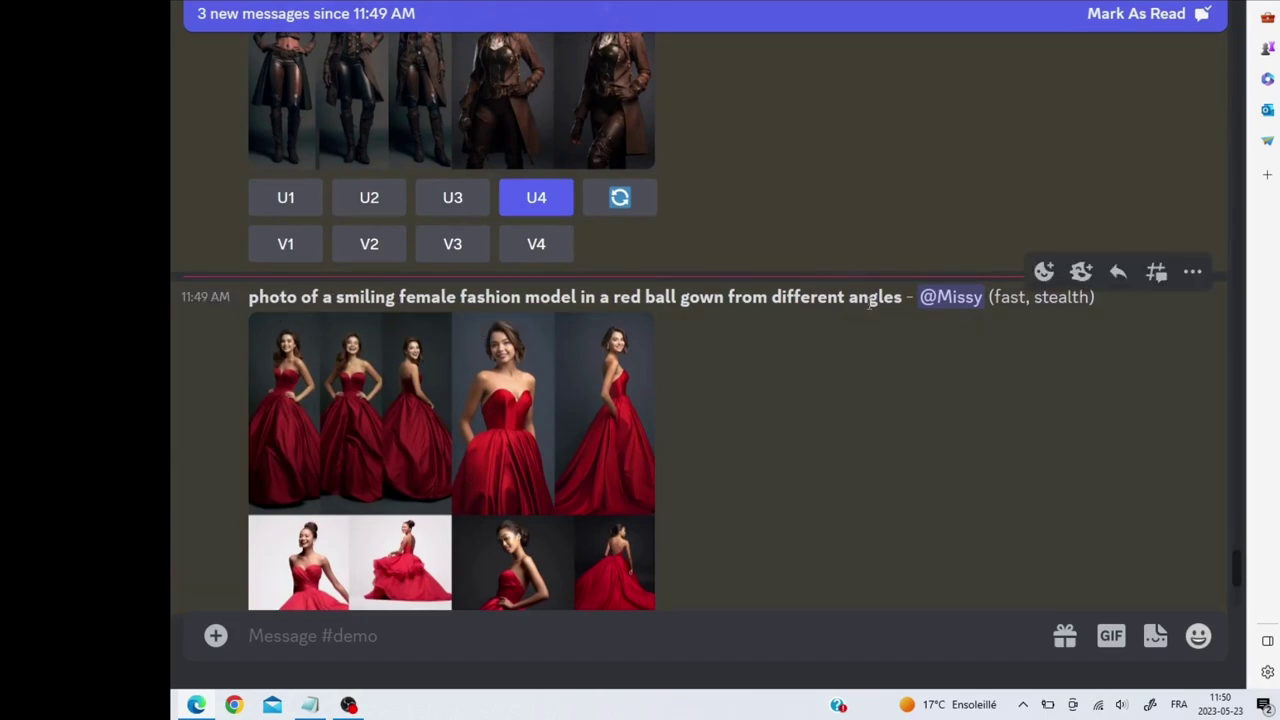
scroll(758, 337, down, 4)
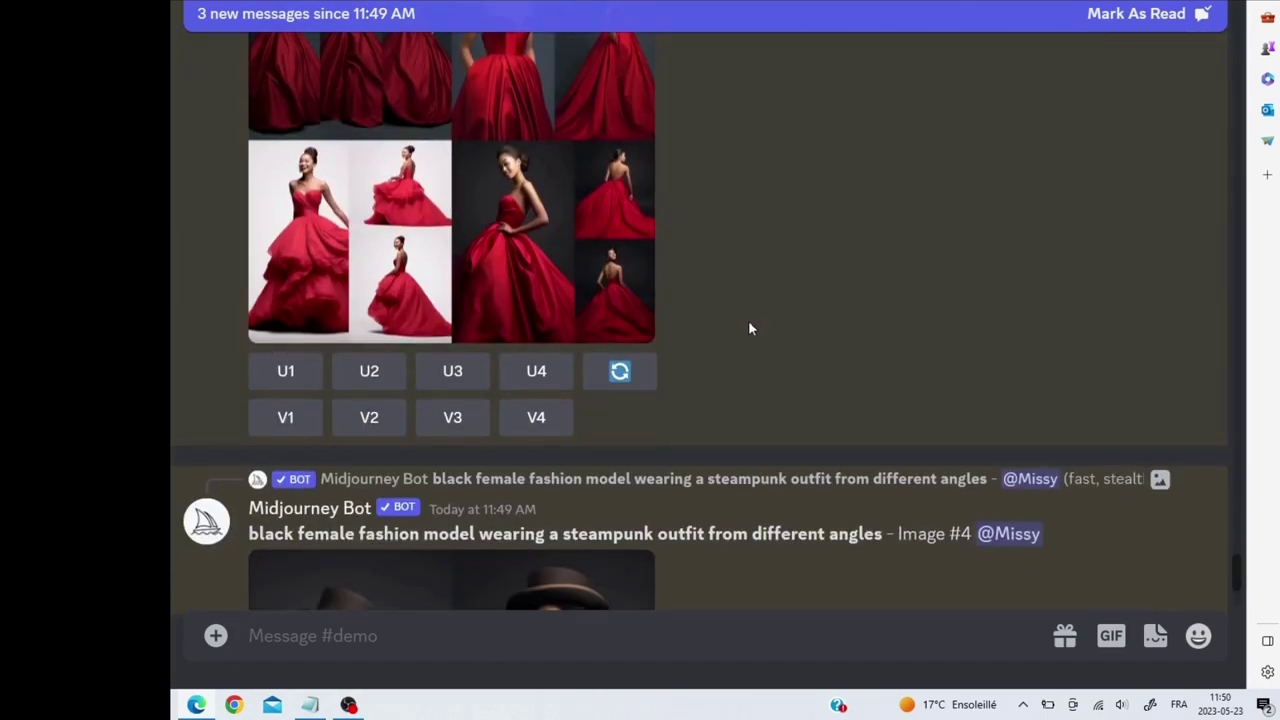
scroll(747, 320, down, 2)
scroll(747, 320, up, 8)
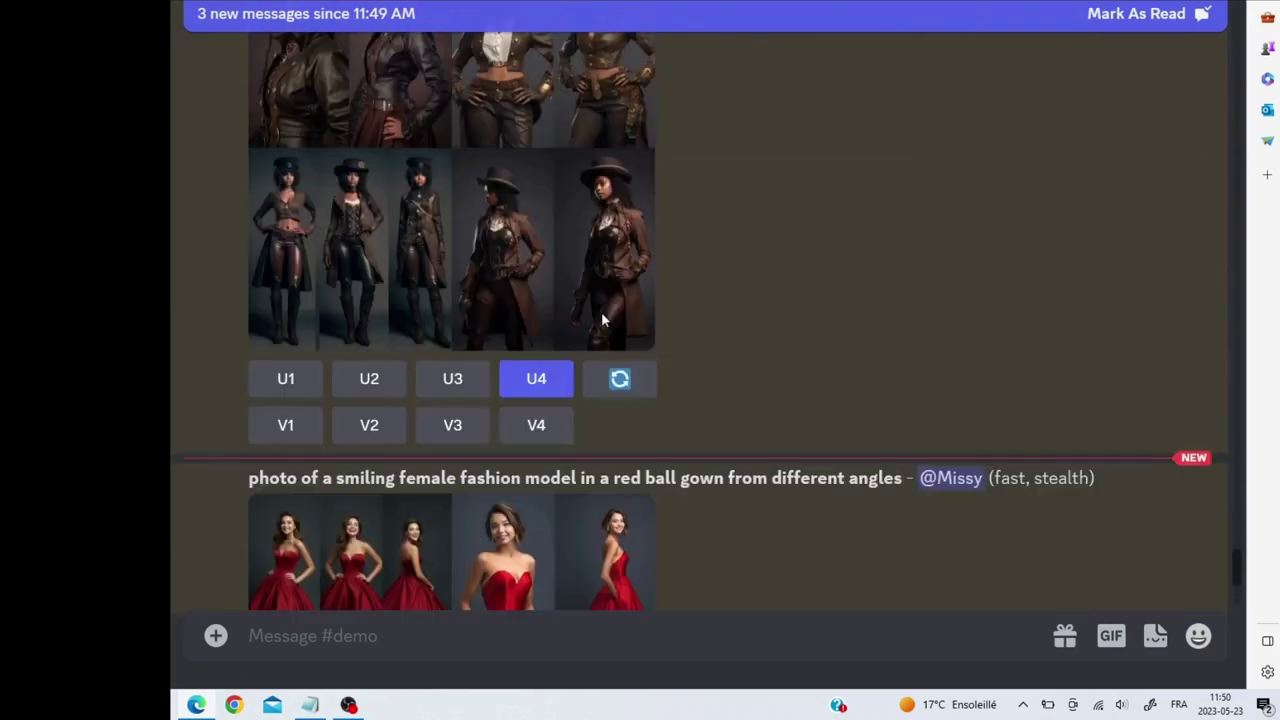
scroll(560, 300, up, 3)
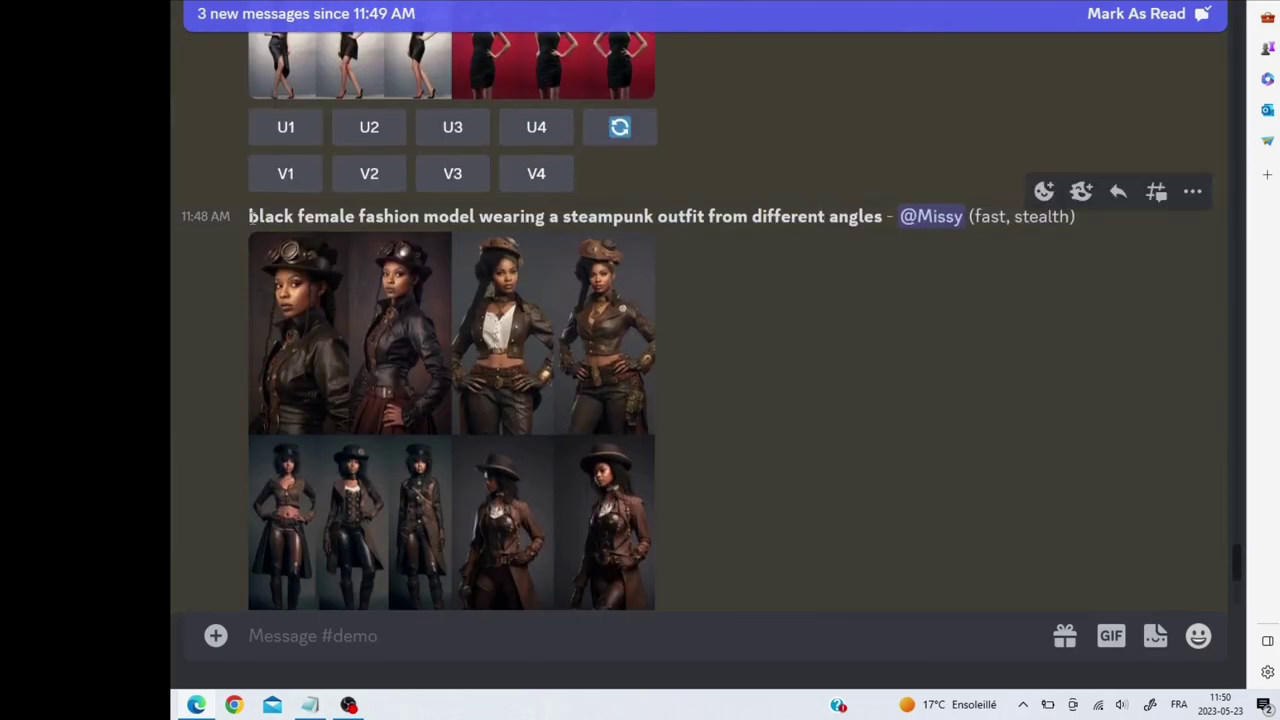
drag(250, 216, 884, 216)
key(ctrl+c)
- Submit /imagine with the pasted steampunk prompt, prefixed with 'photo of a'
click(647, 637)
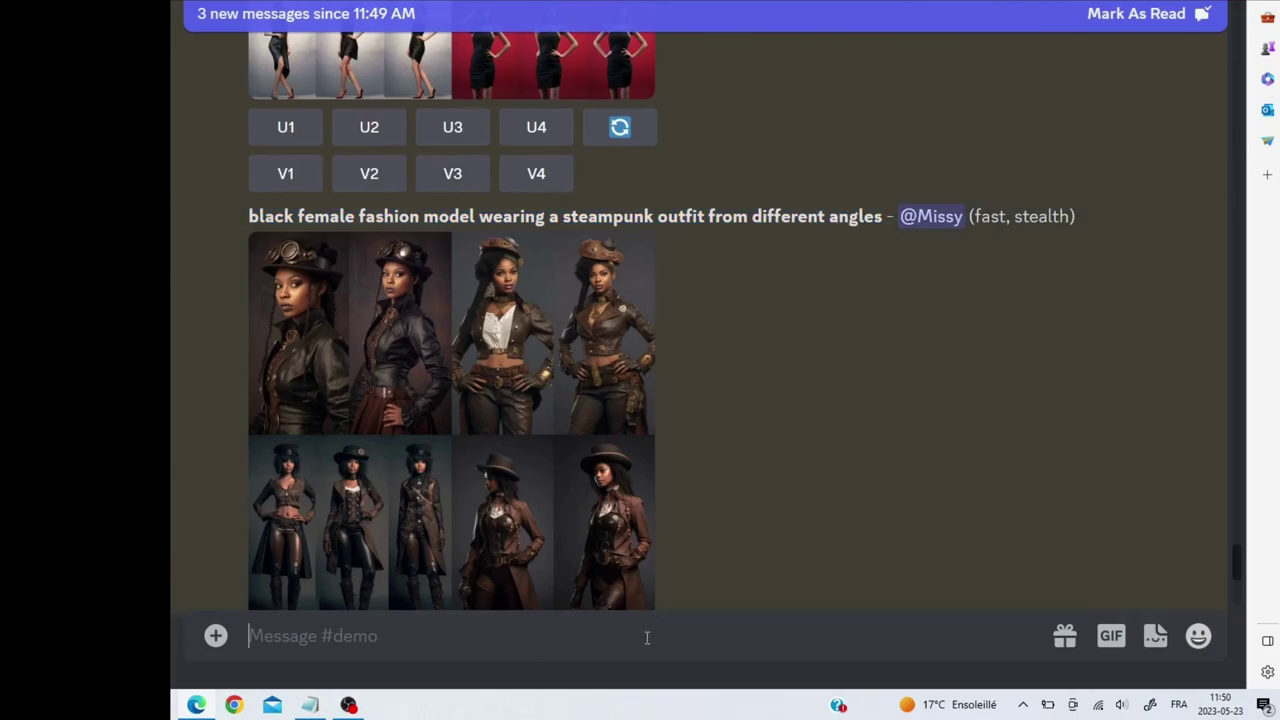
text(/)
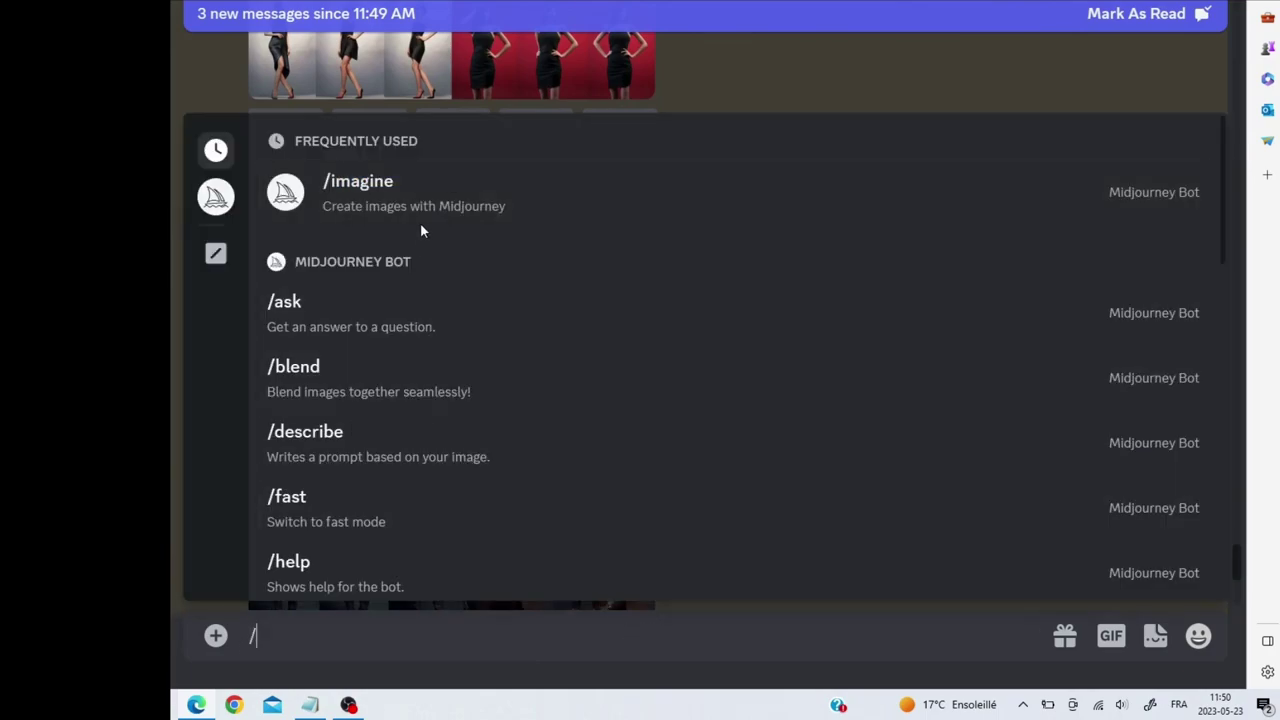
click(422, 218)
key(ctrl+v)
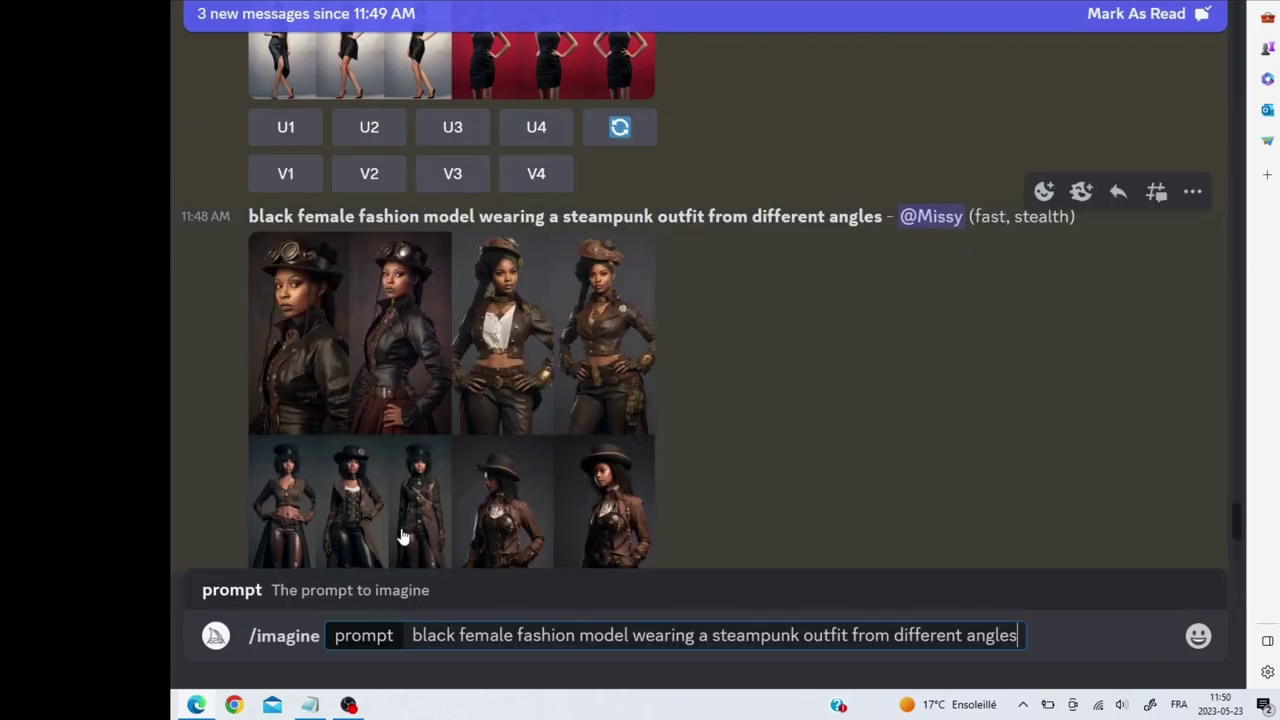
click(414, 636)
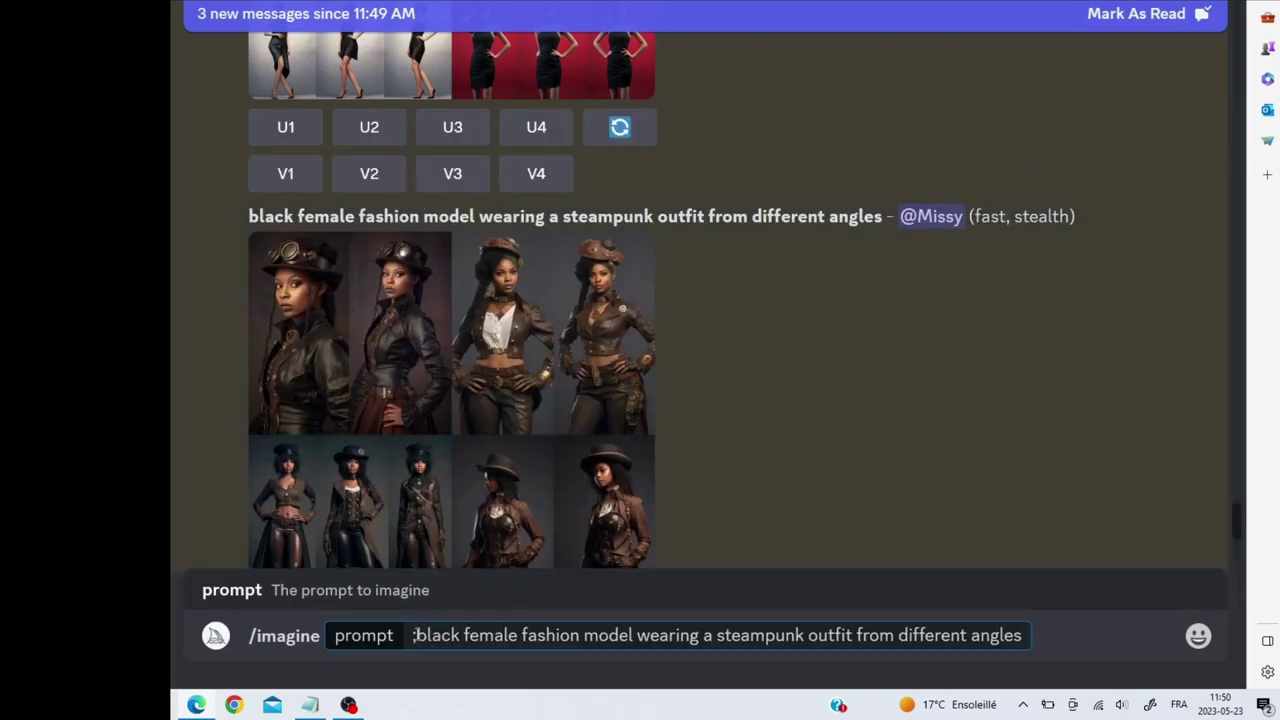
text(photo )
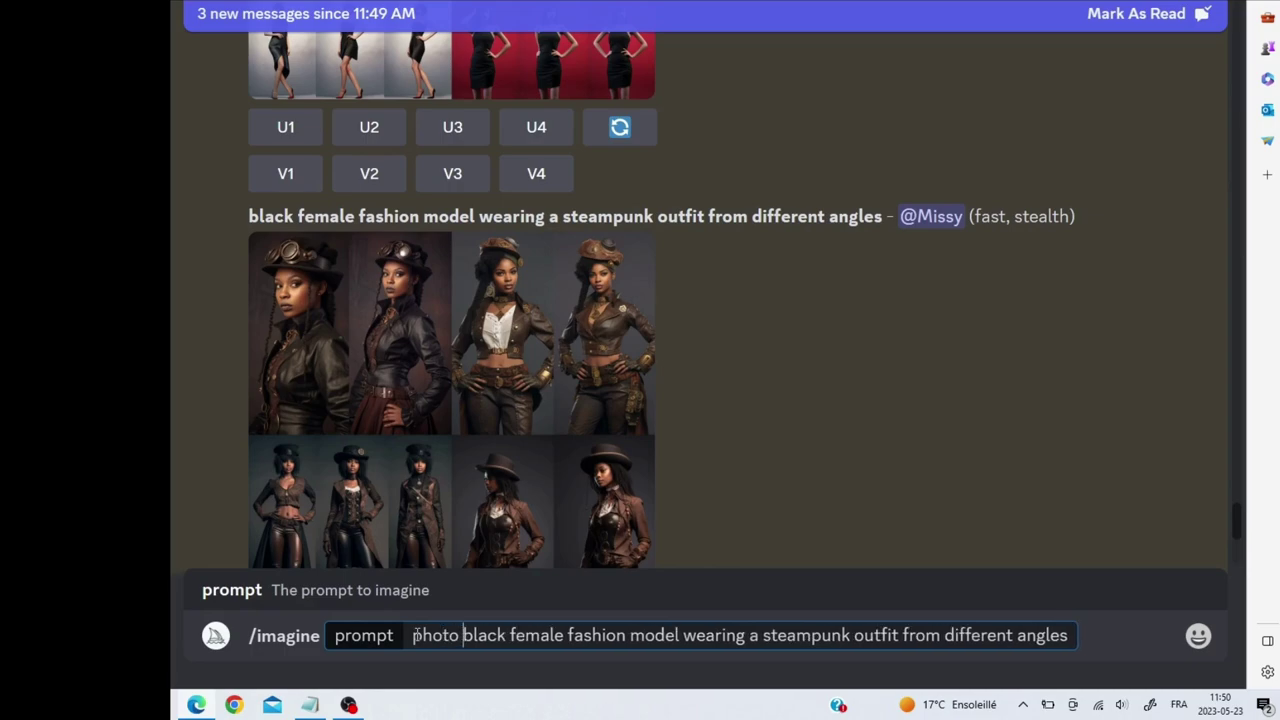
text(of a)
key(Return)
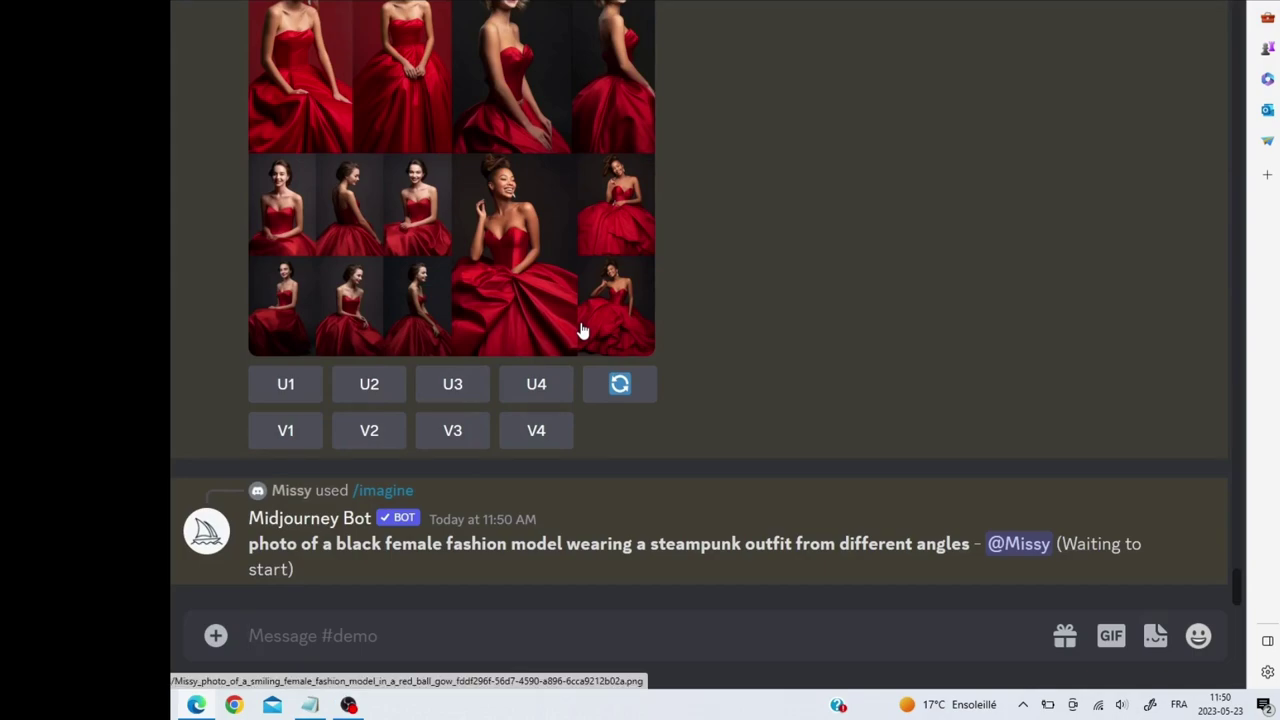
- Scroll through the chat to compare the photo-style steampunk grid with earlier results
scroll(628, 220, up, 3)
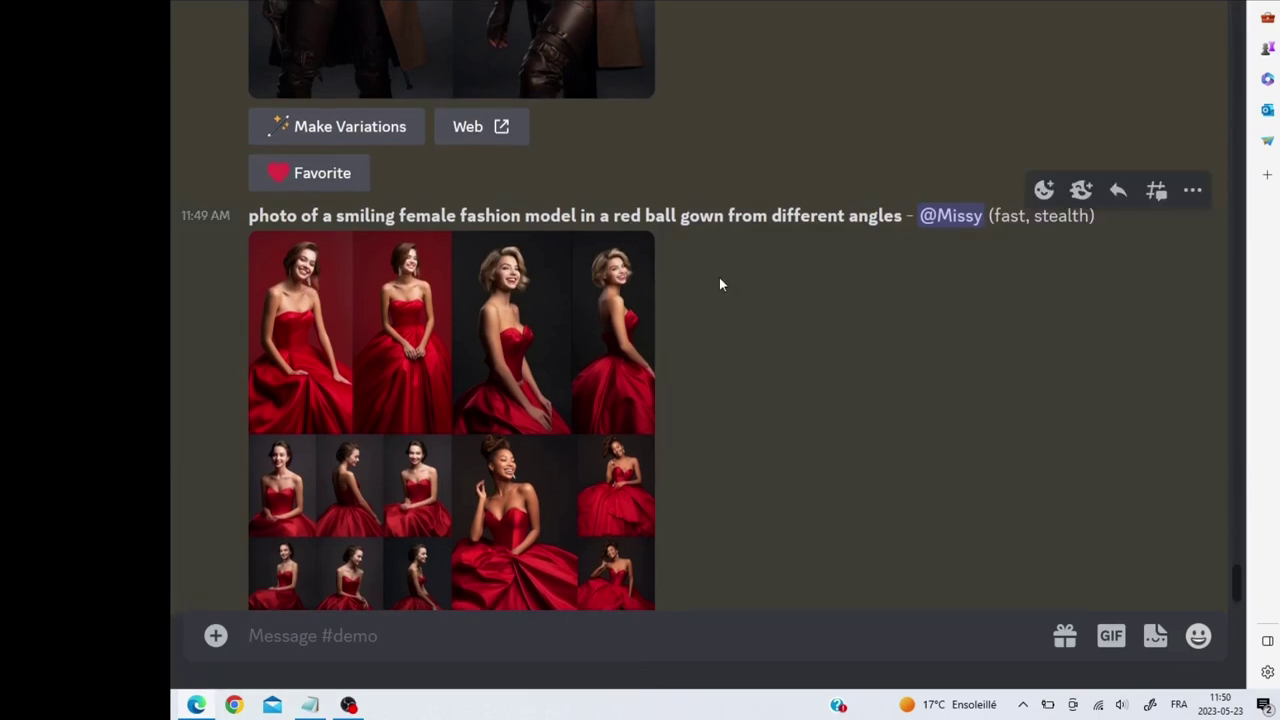
scroll(716, 280, down, 2)
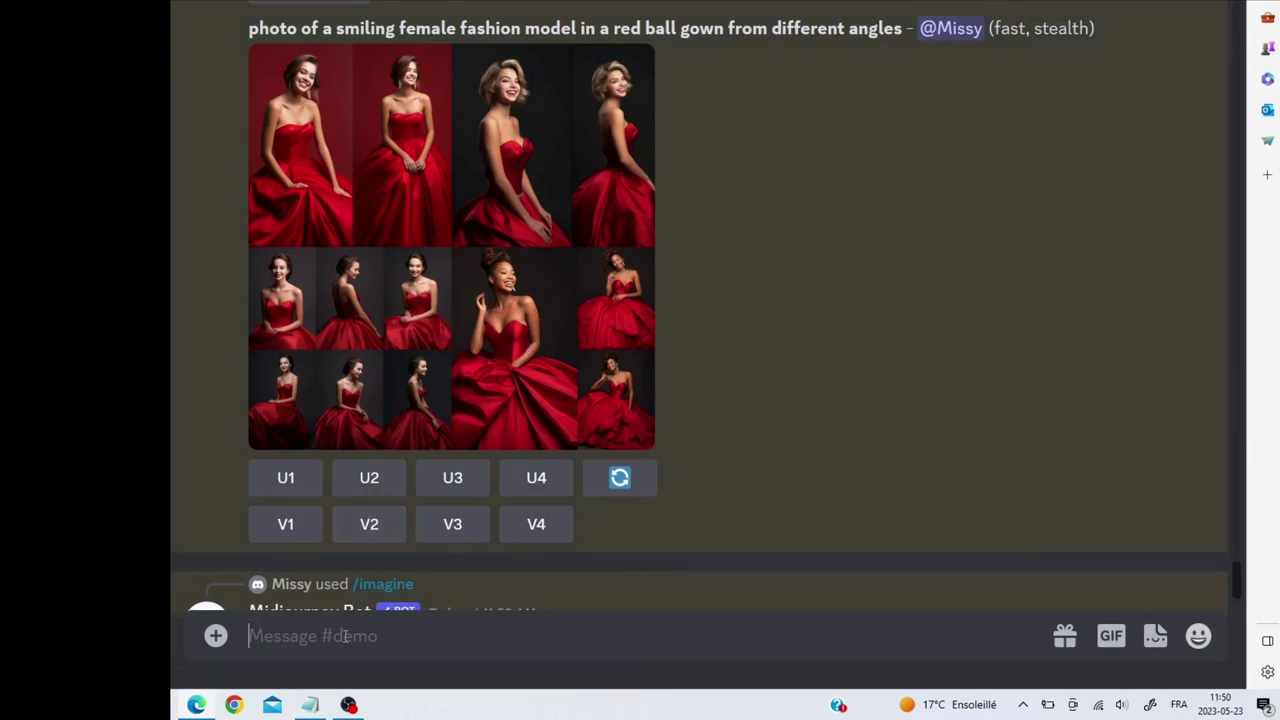
scroll(633, 418, down, 5)
scroll(633, 418, up, 5)
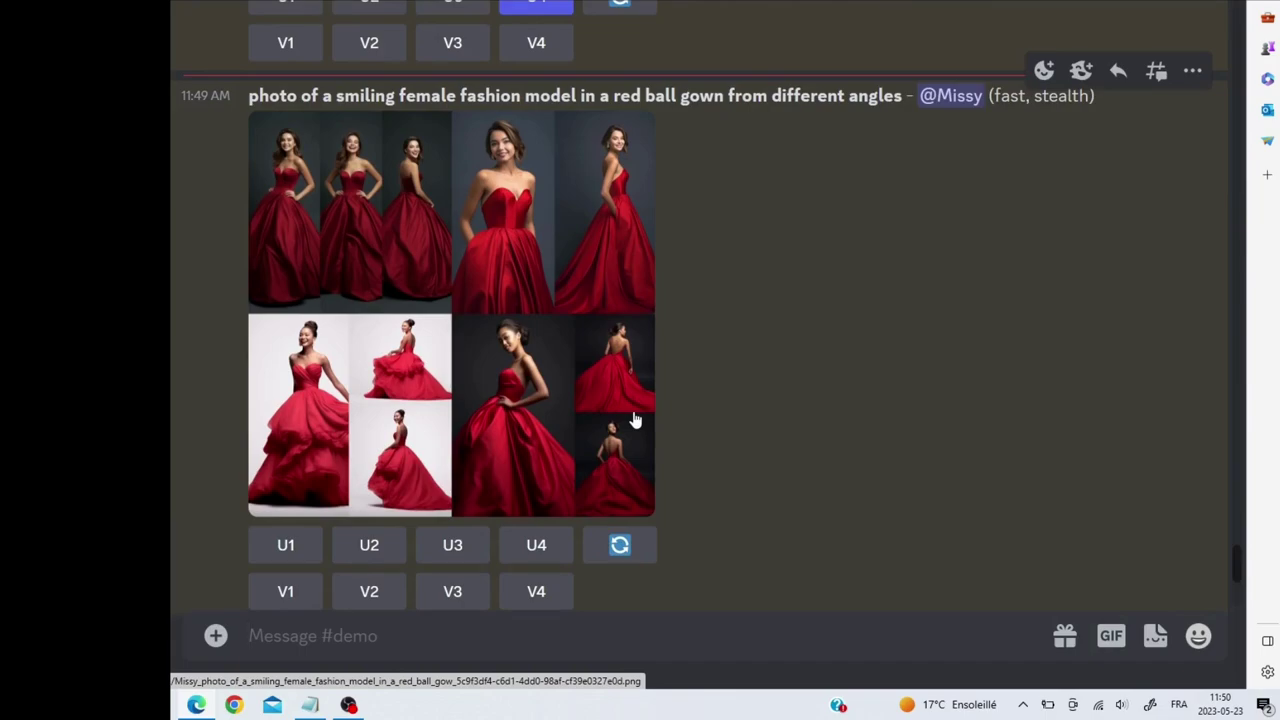
scroll(633, 418, down, 10)
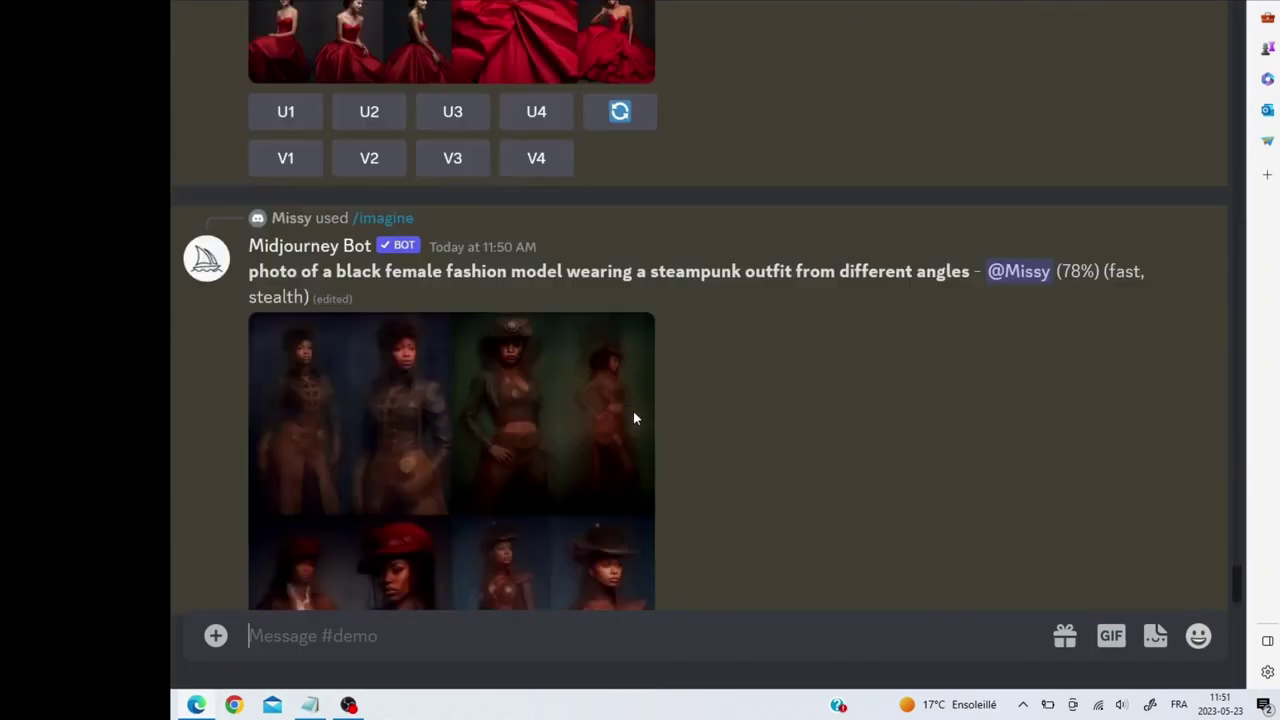
scroll(633, 418, down, 3)
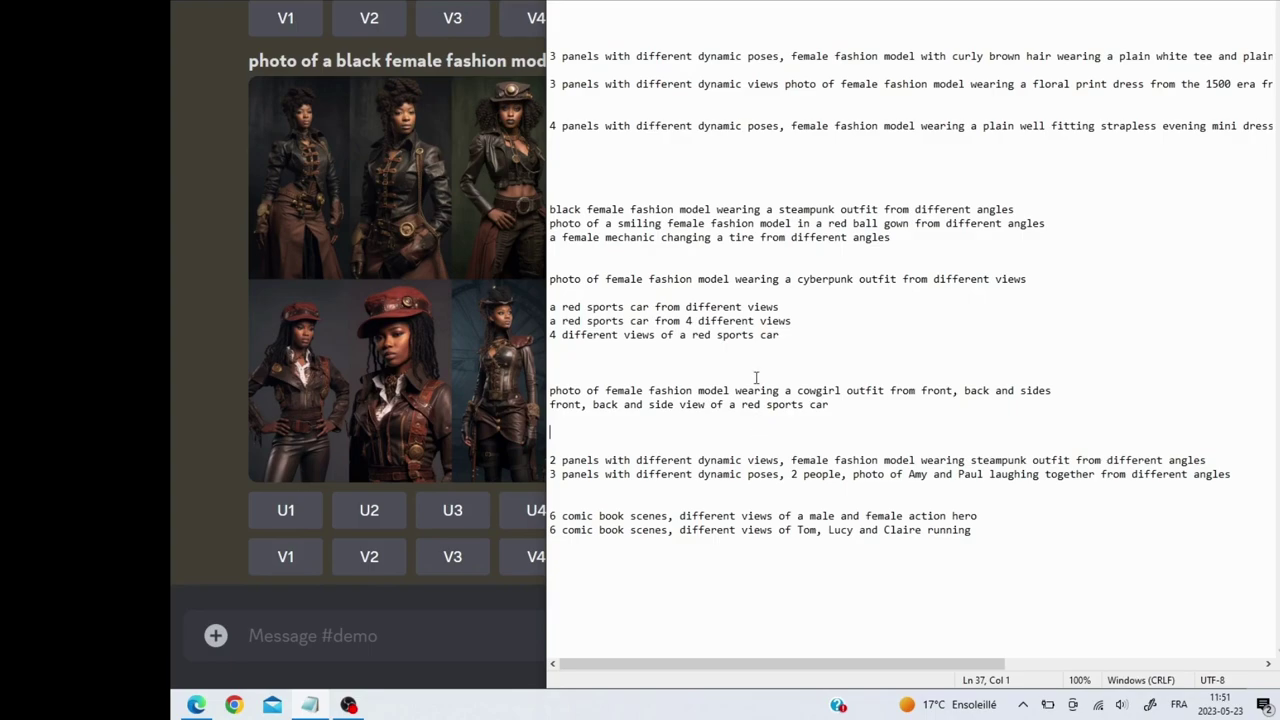
- Copy the cyberpunk outfit line from Notepad and submit it with /imagine
drag(1025, 279, 543, 285)
key(ctrl+c)
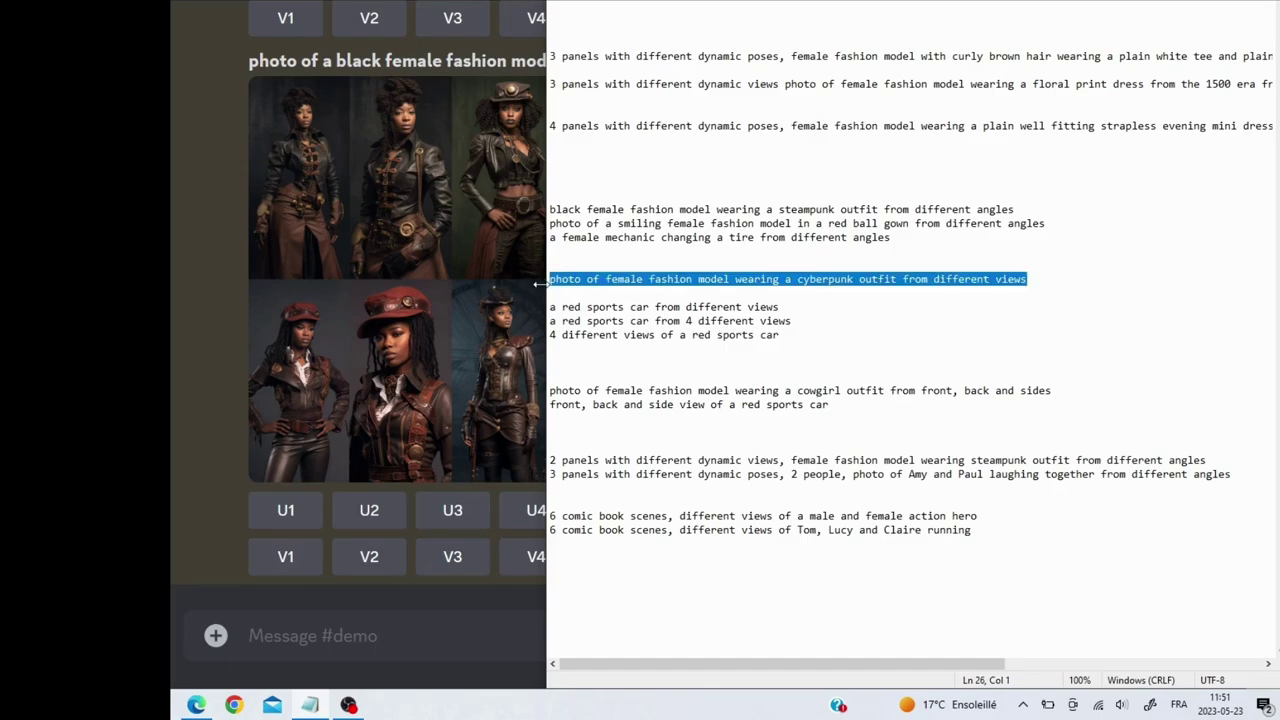
click(364, 636)
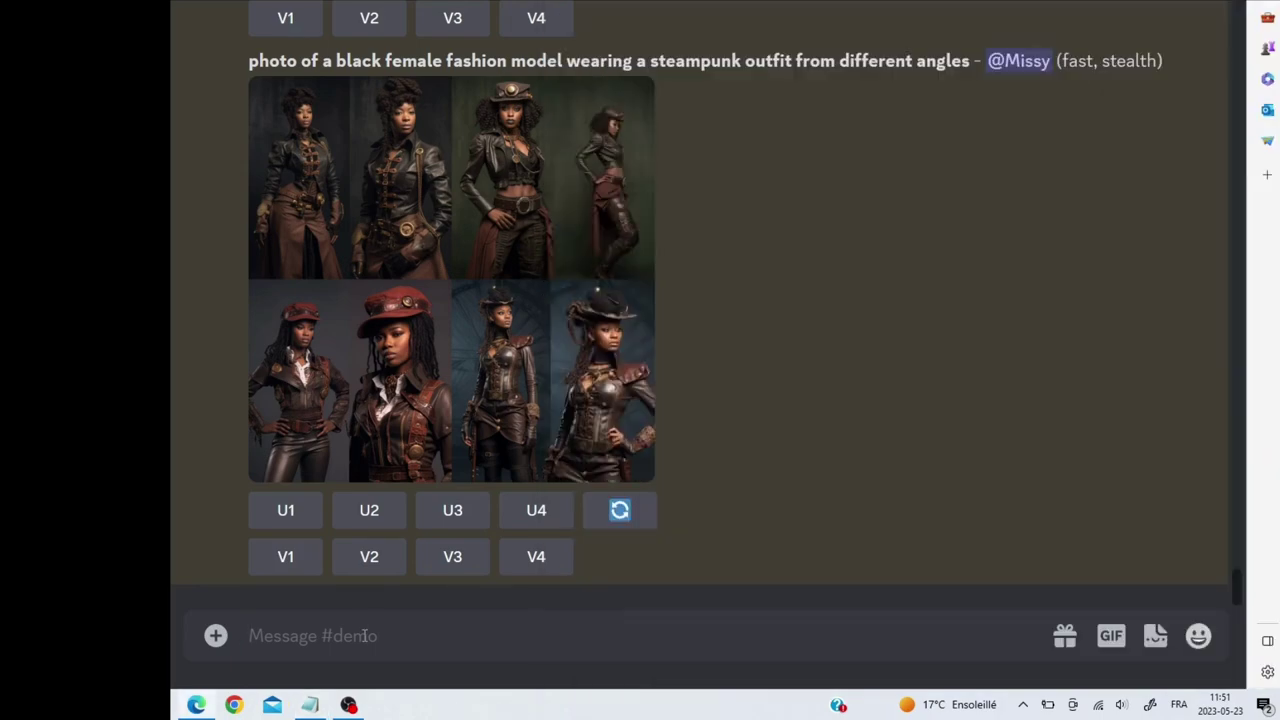
text(/)
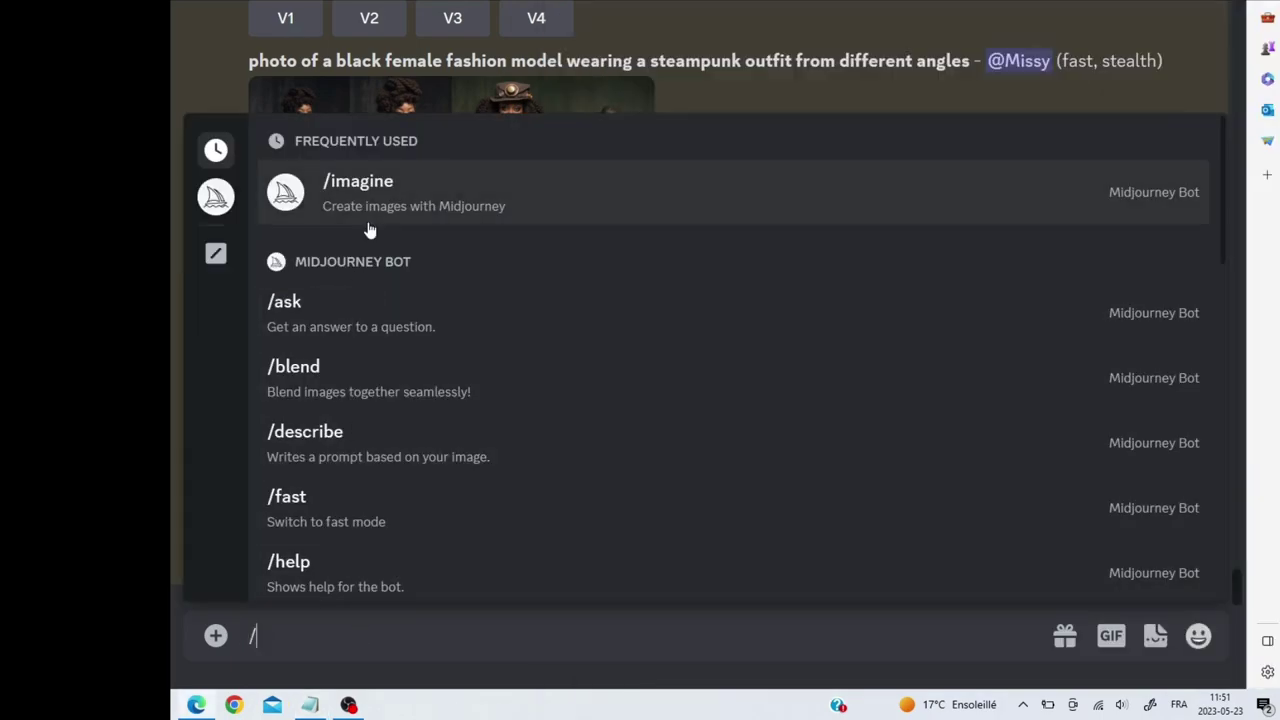
click(372, 220)
key(ctrl+v)
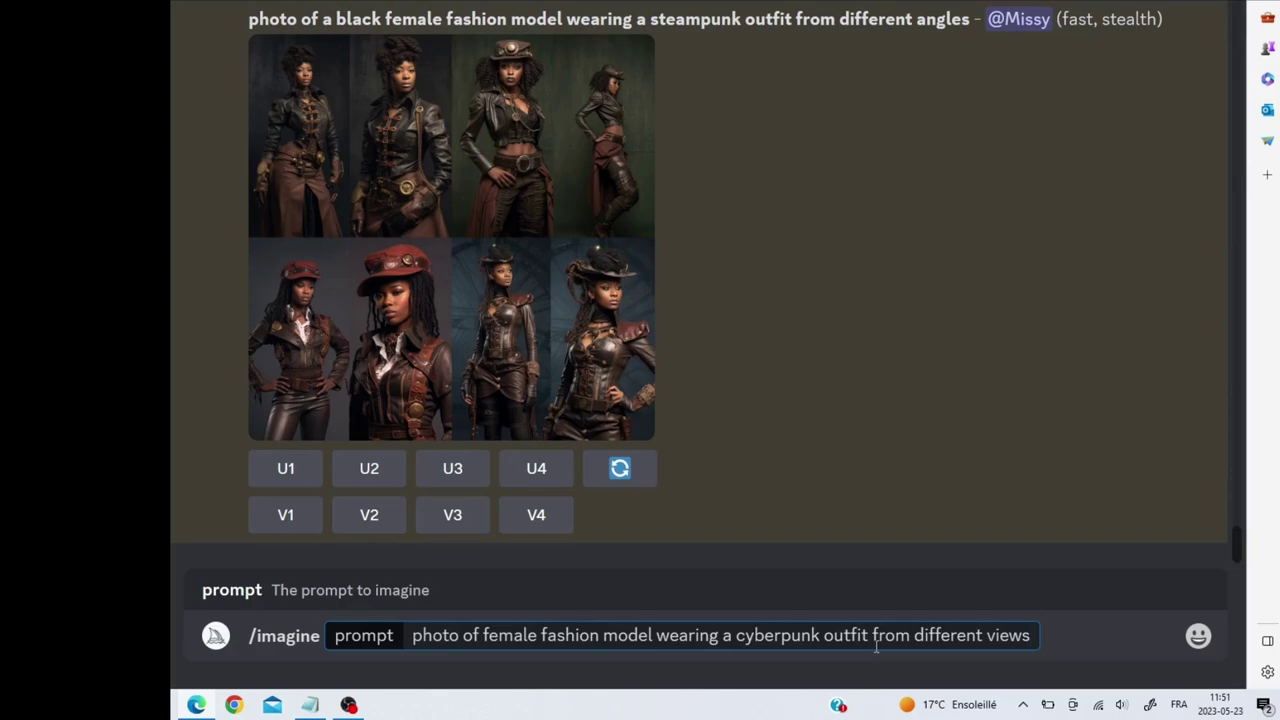
key(Return)
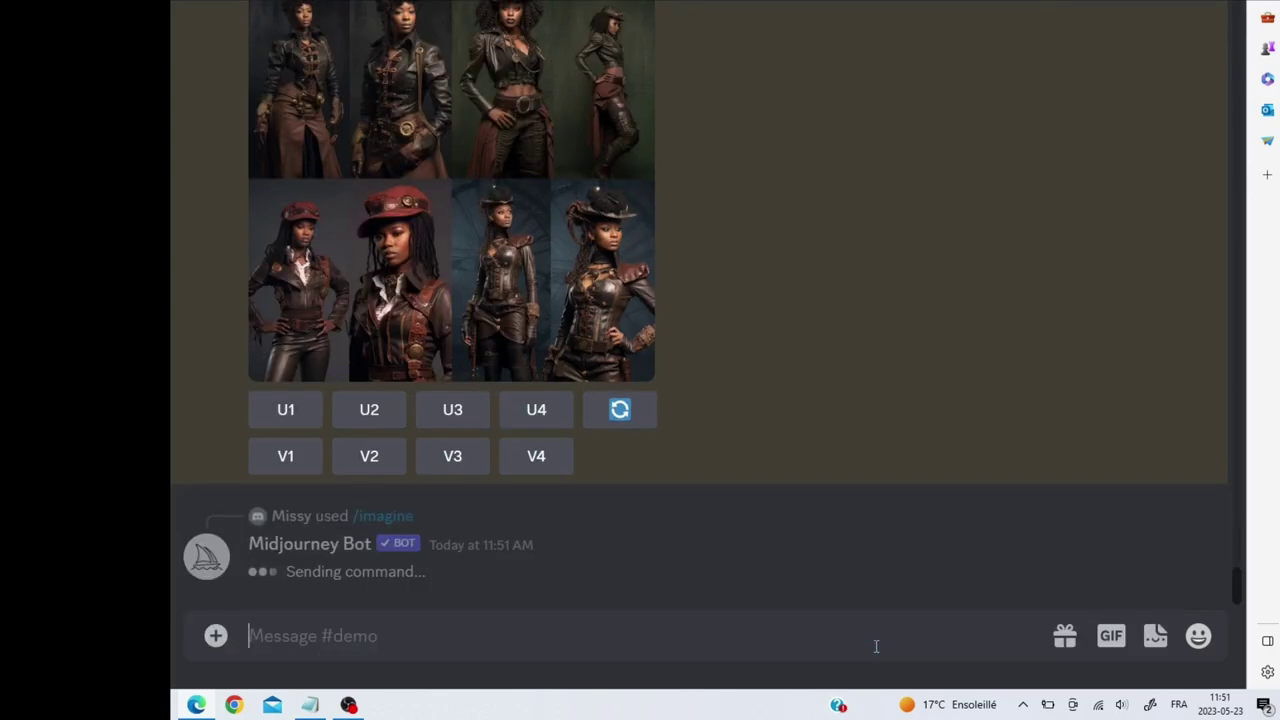
- Submit the prompt 'a red sports car from different views' with /imagine
click(311, 706)
click(671, 380)
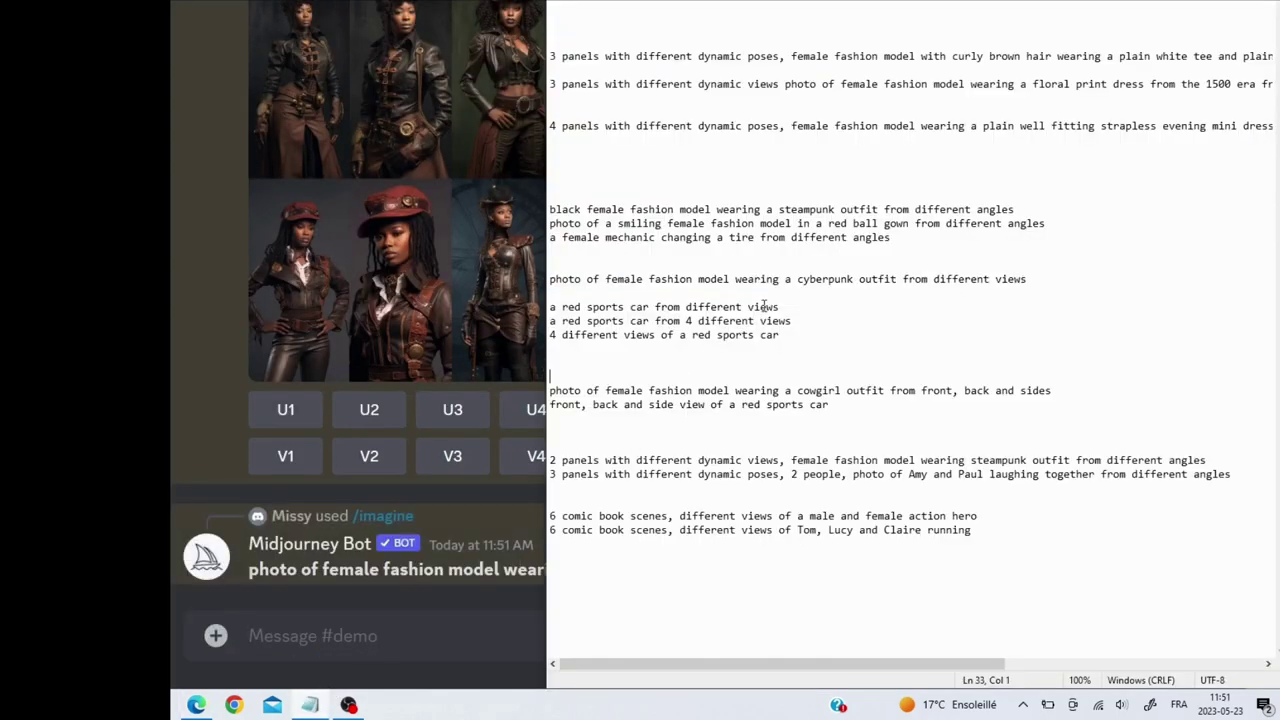
drag(788, 307, 549, 307)
key(ctrl+c)
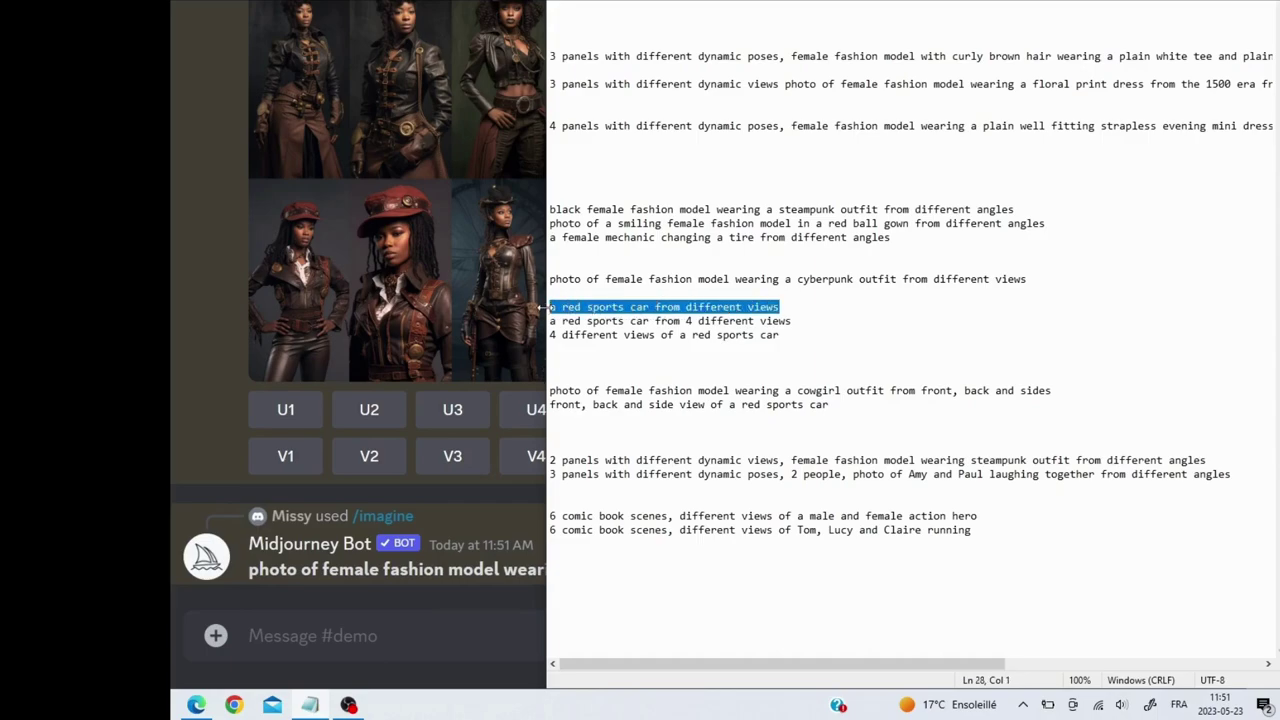
click(375, 640)
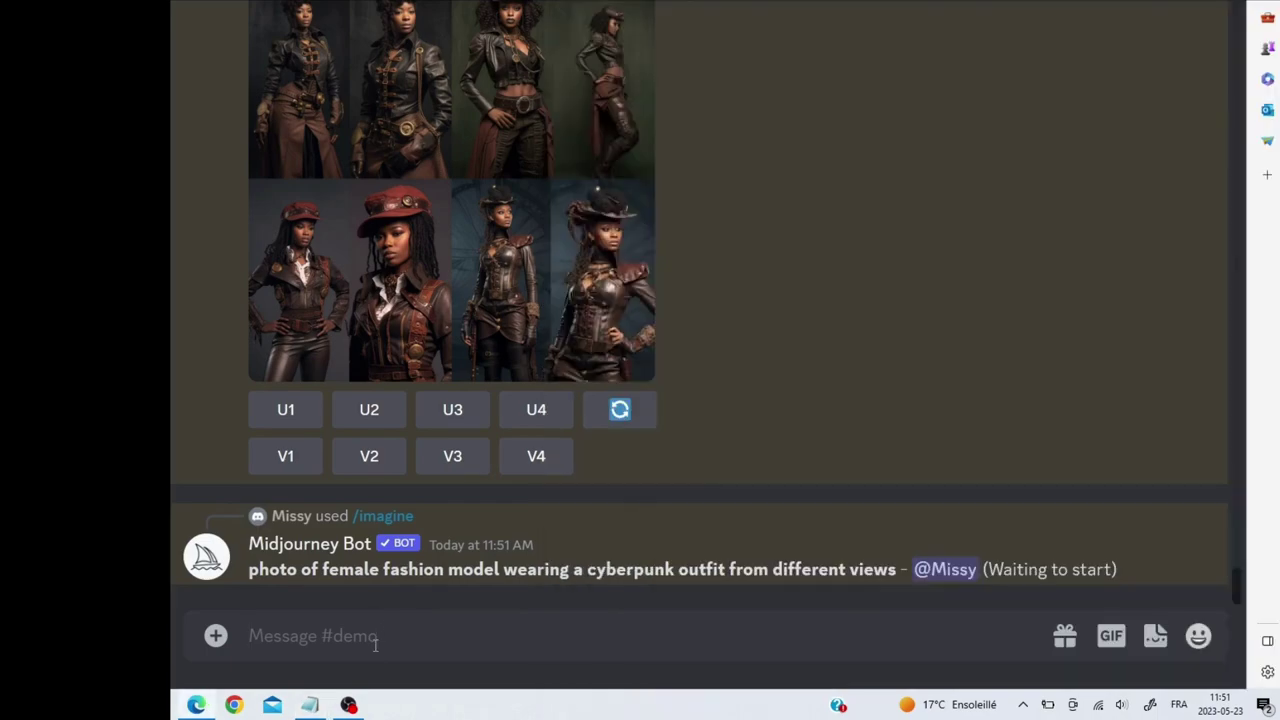
text(/)
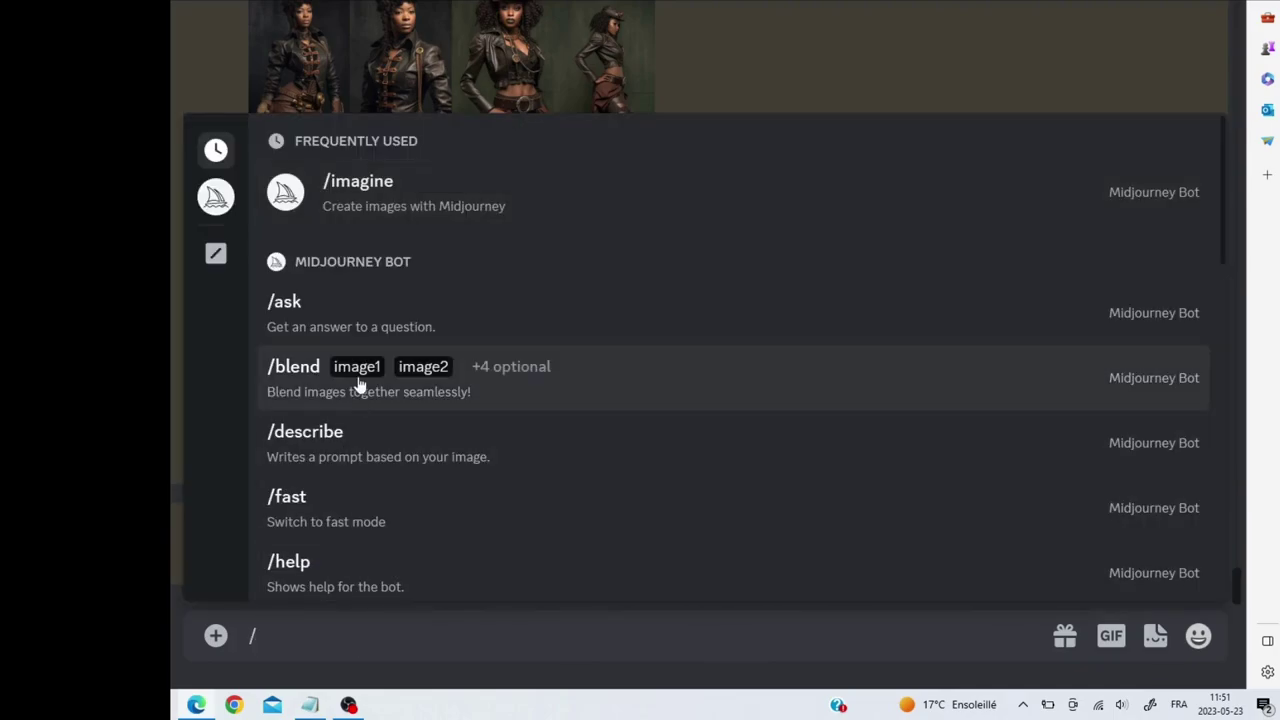
click(416, 187)
key(ctrl+v)
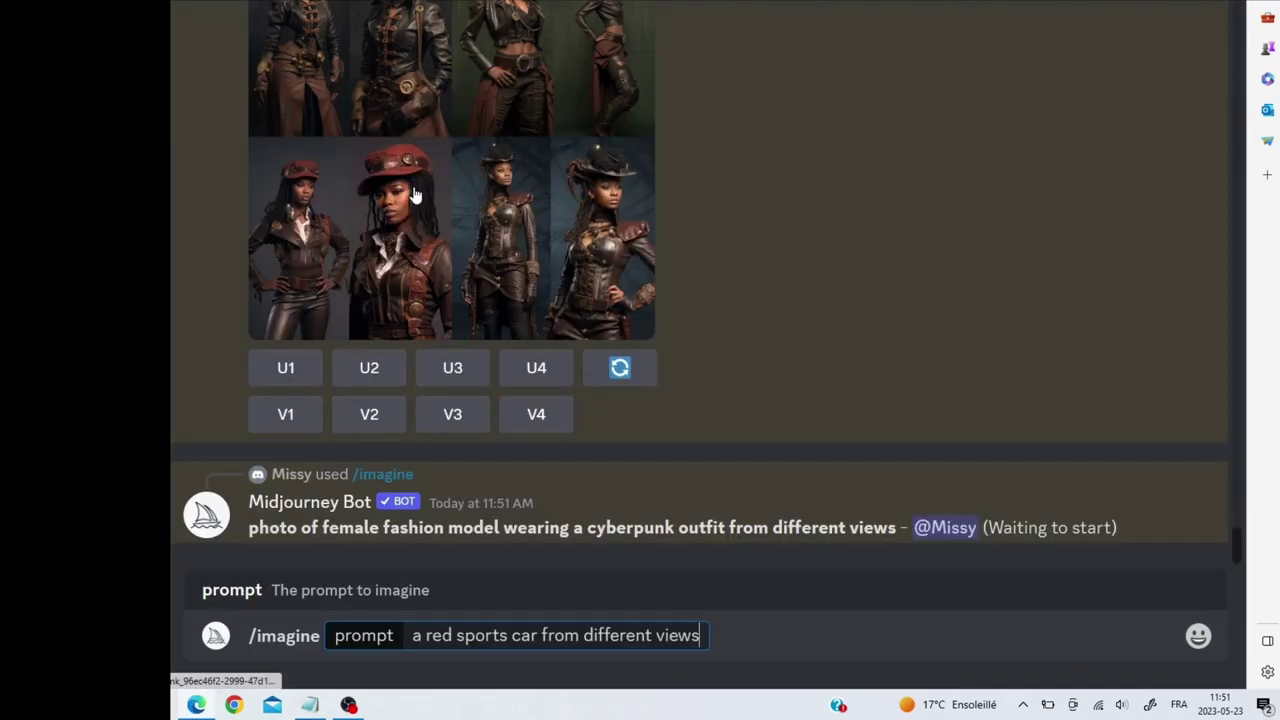
key(Return)
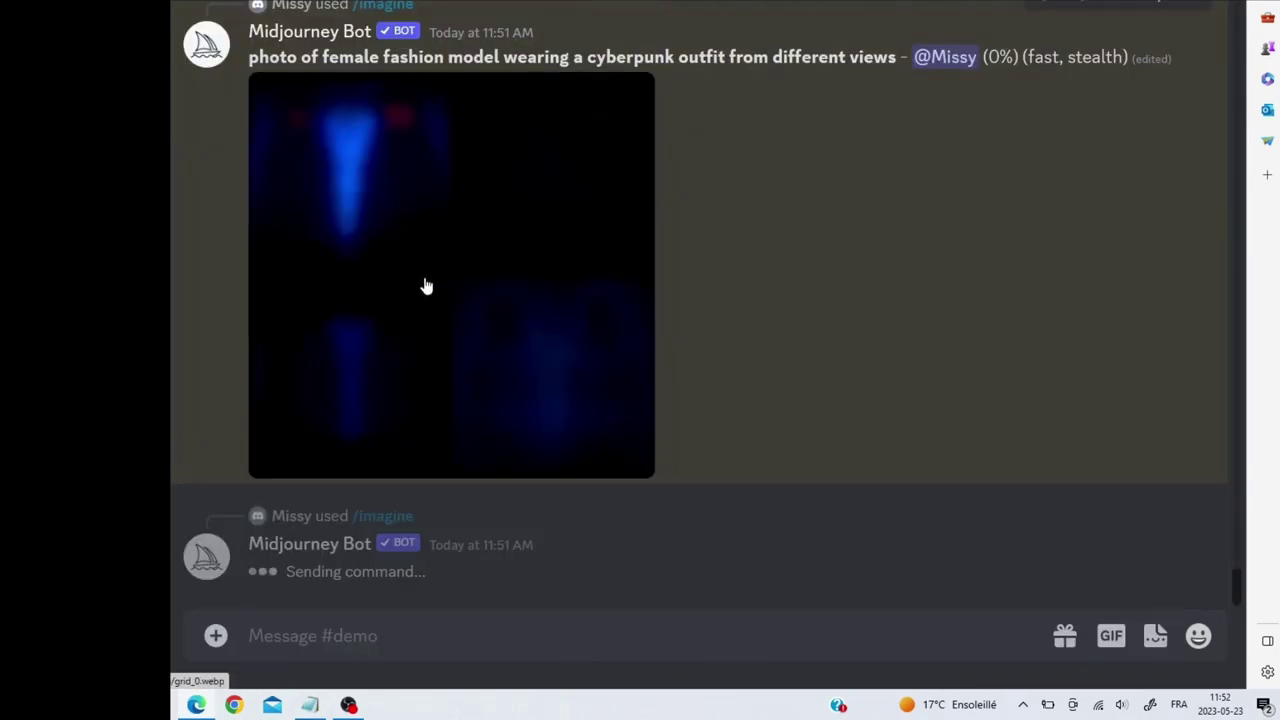
- Submit the prompt 'a red sports car from 4 different views' with /imagine
click(310, 705)
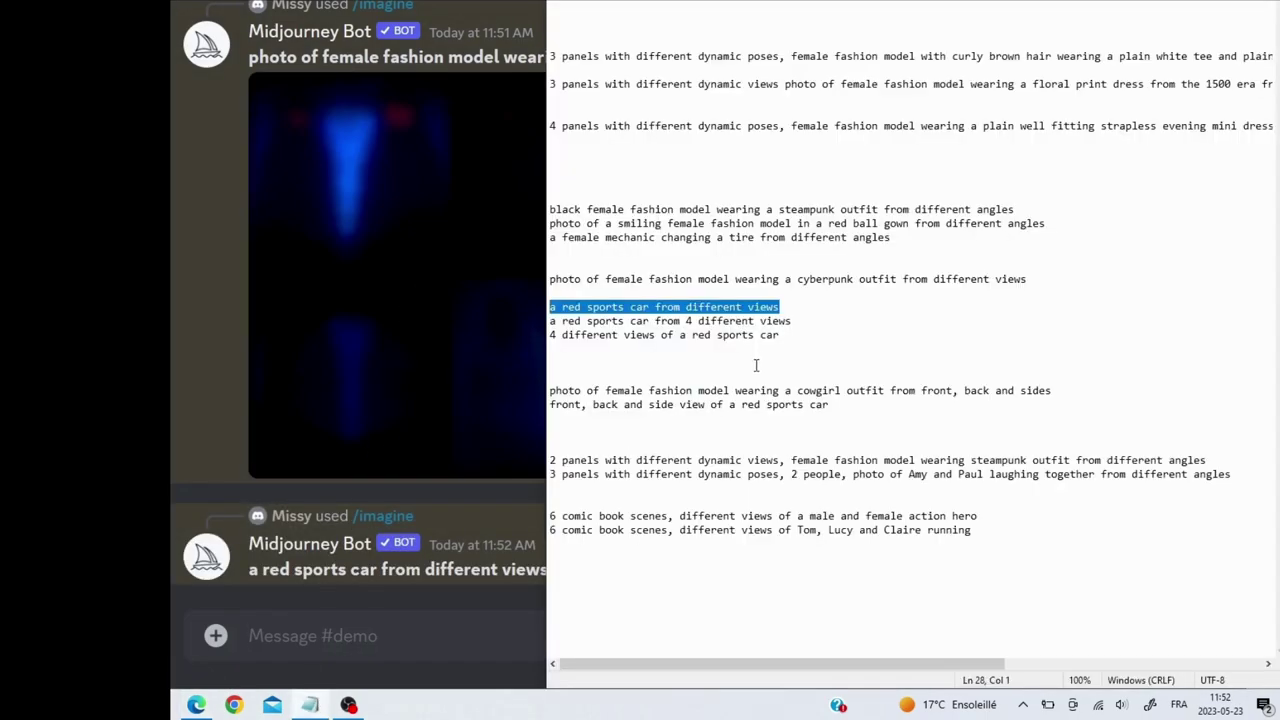
click(790, 320)
drag(797, 320, 551, 326)
key(ctrl+c)
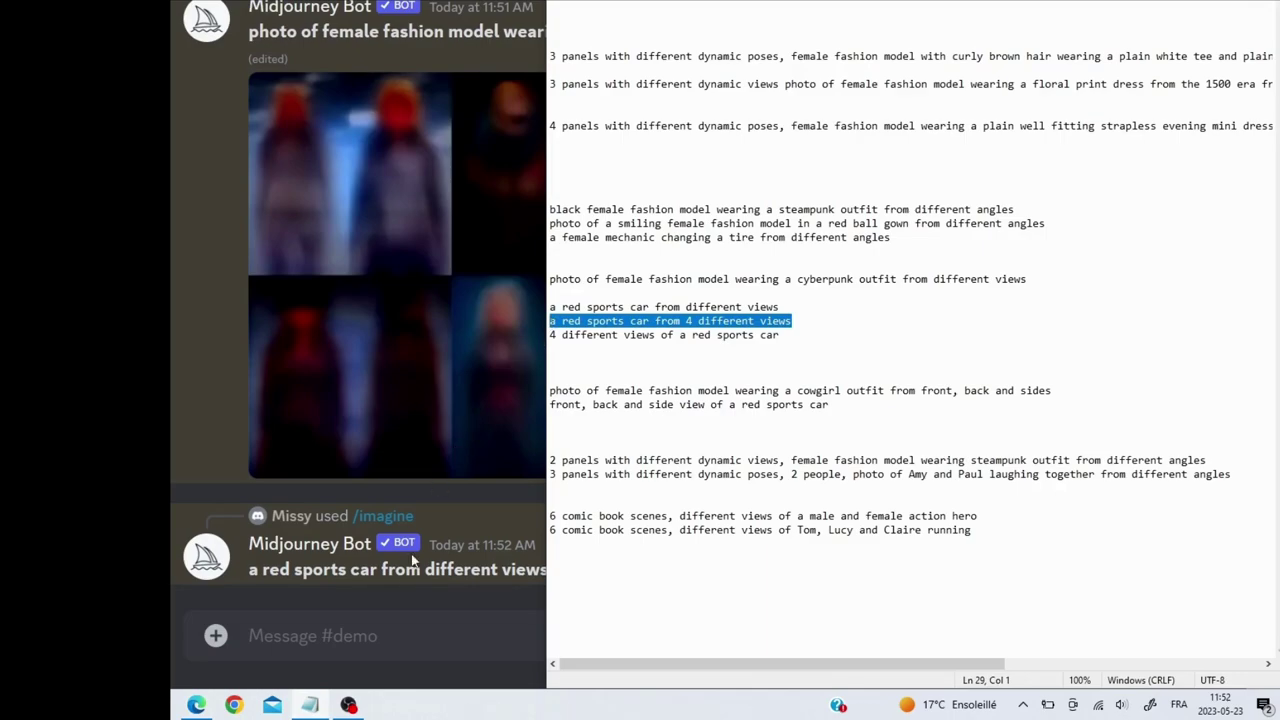
click(399, 636)
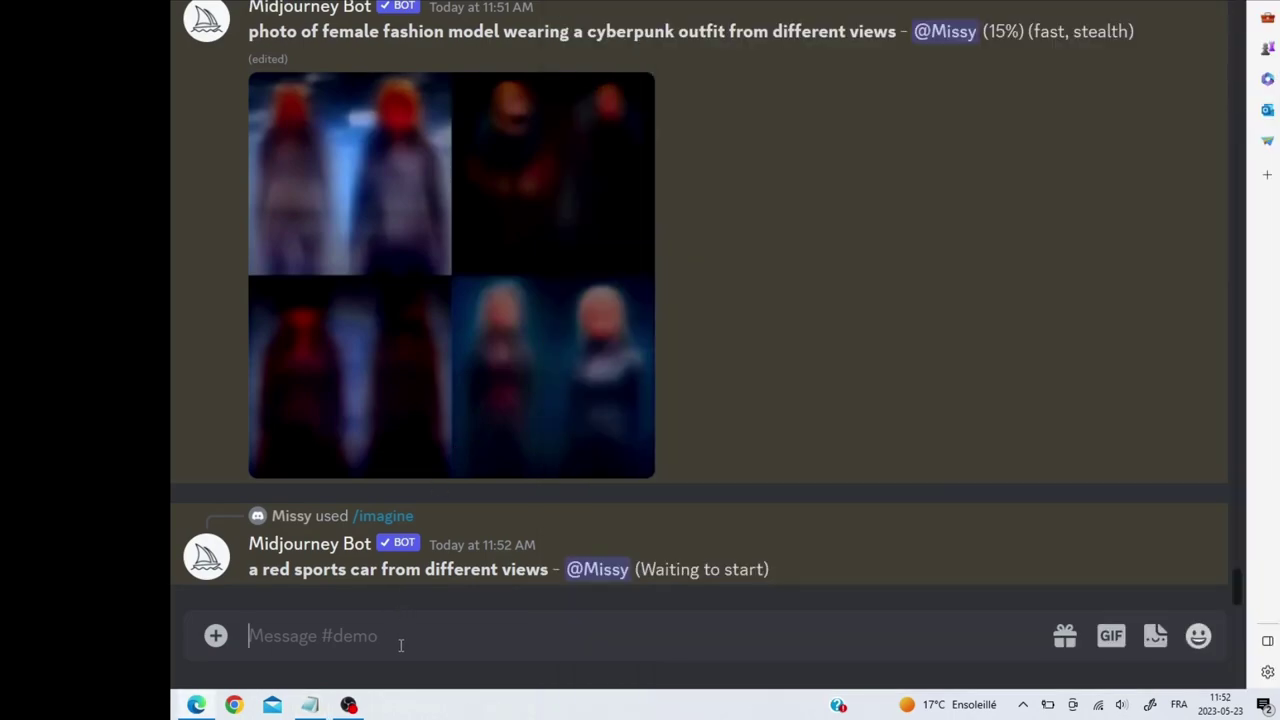
text(/)
click(443, 207)
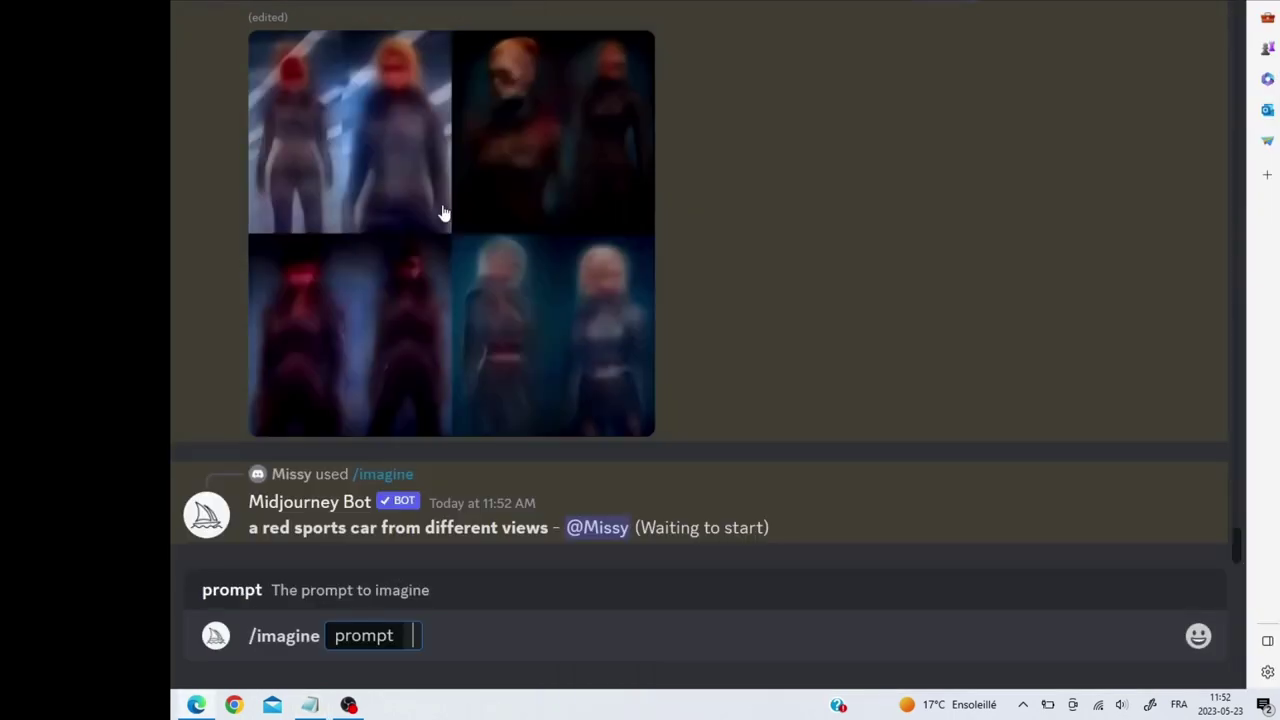
key(ctrl+v)
key(Return)
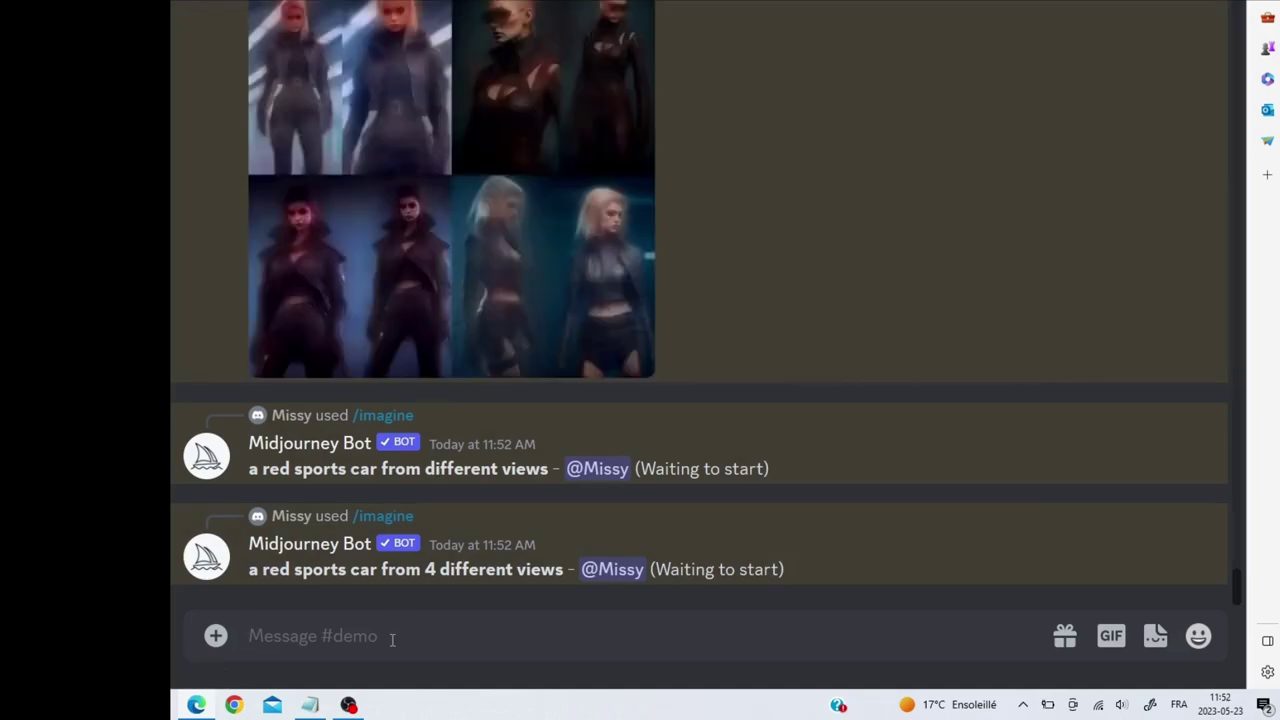
- Submit the prompt '4 different views of a red sports car' with /imagine
click(310, 706)
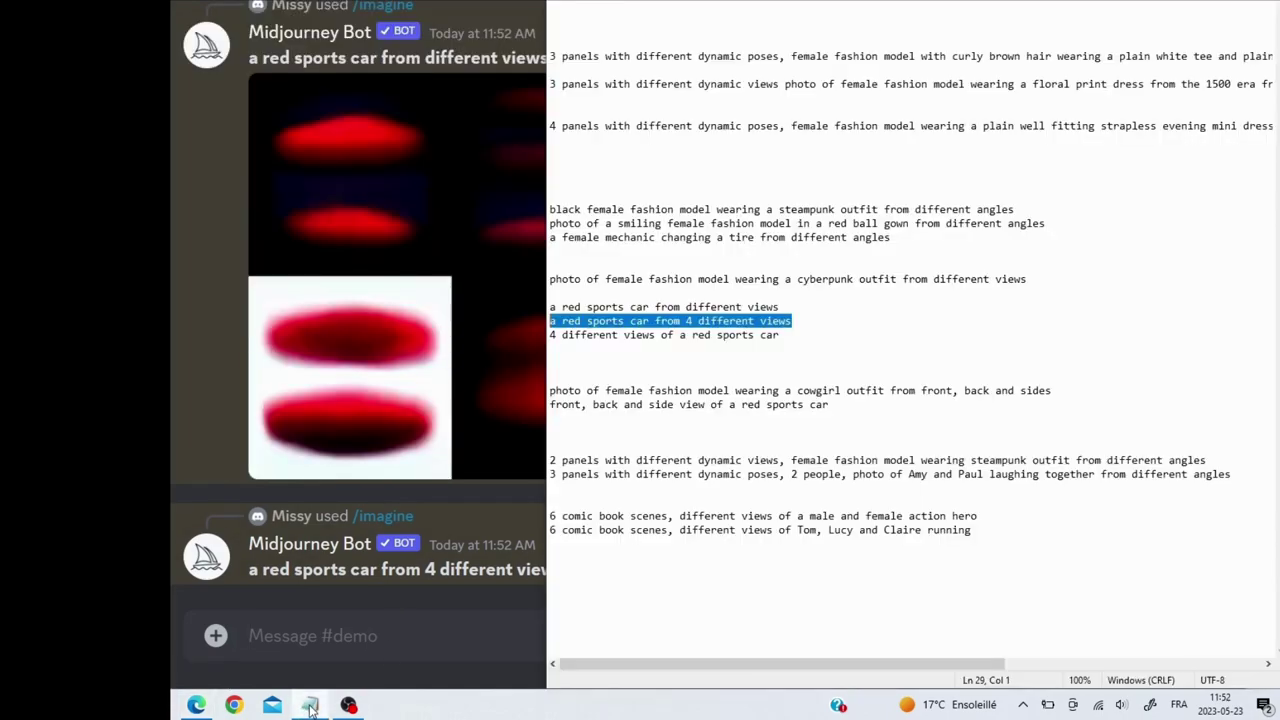
click(748, 364)
drag(780, 337, 551, 341)
key(ctrl+c)
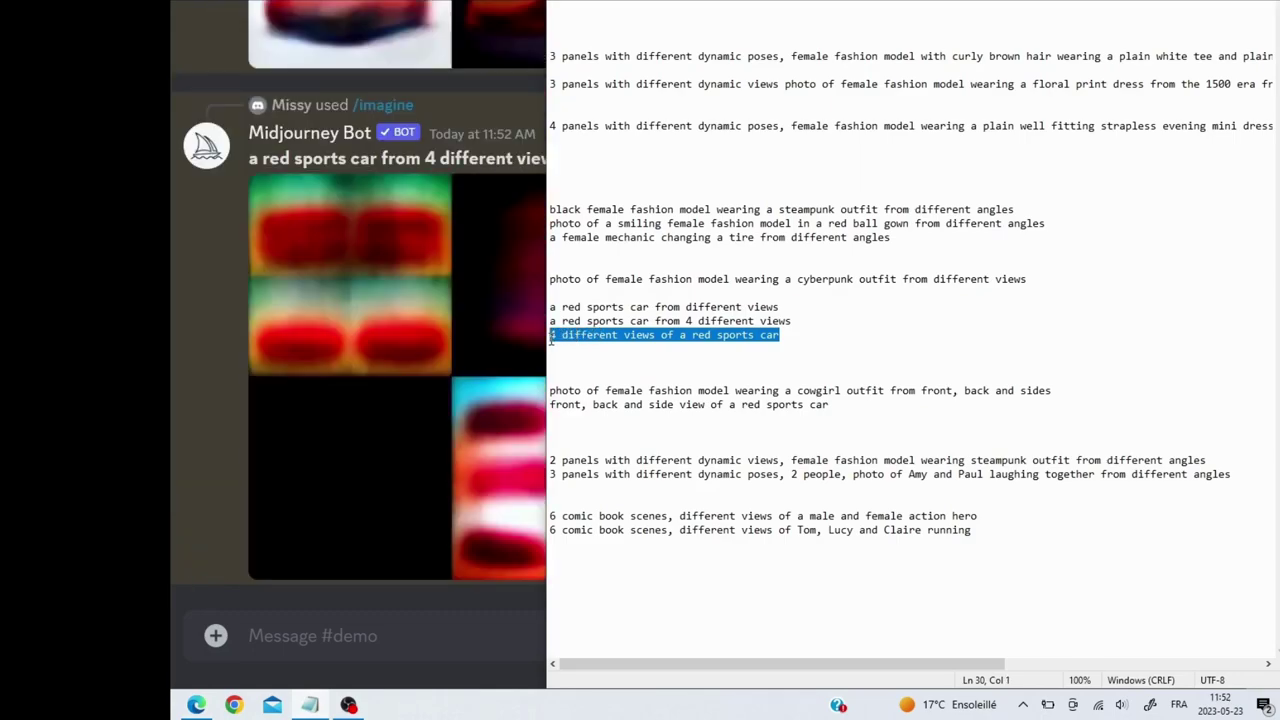
click(438, 632)
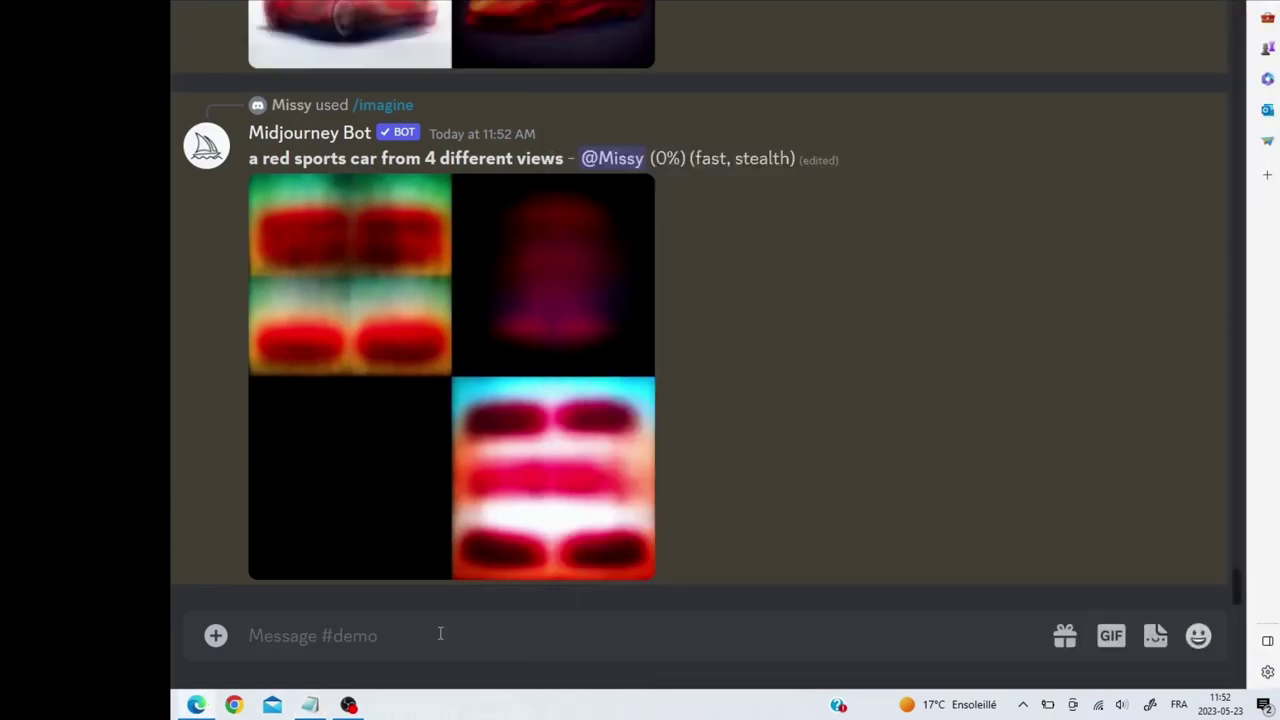
text(/)
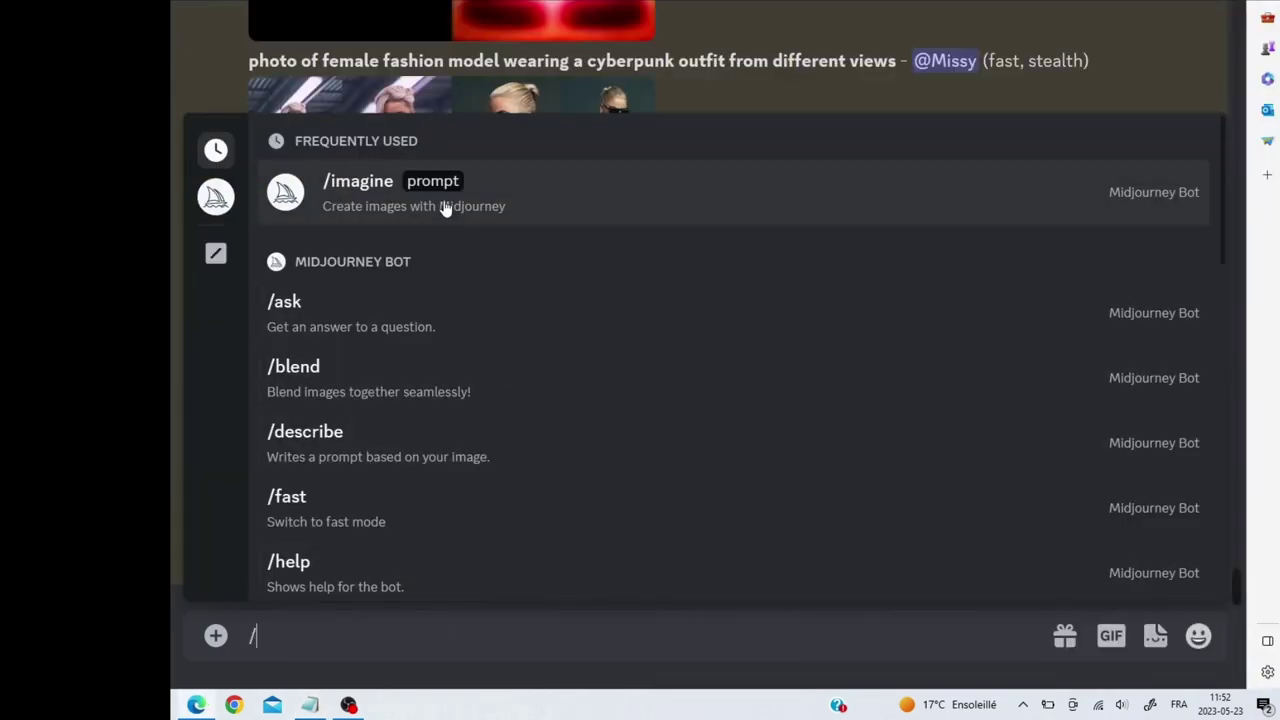
click(443, 206)
key(ctrl+v)
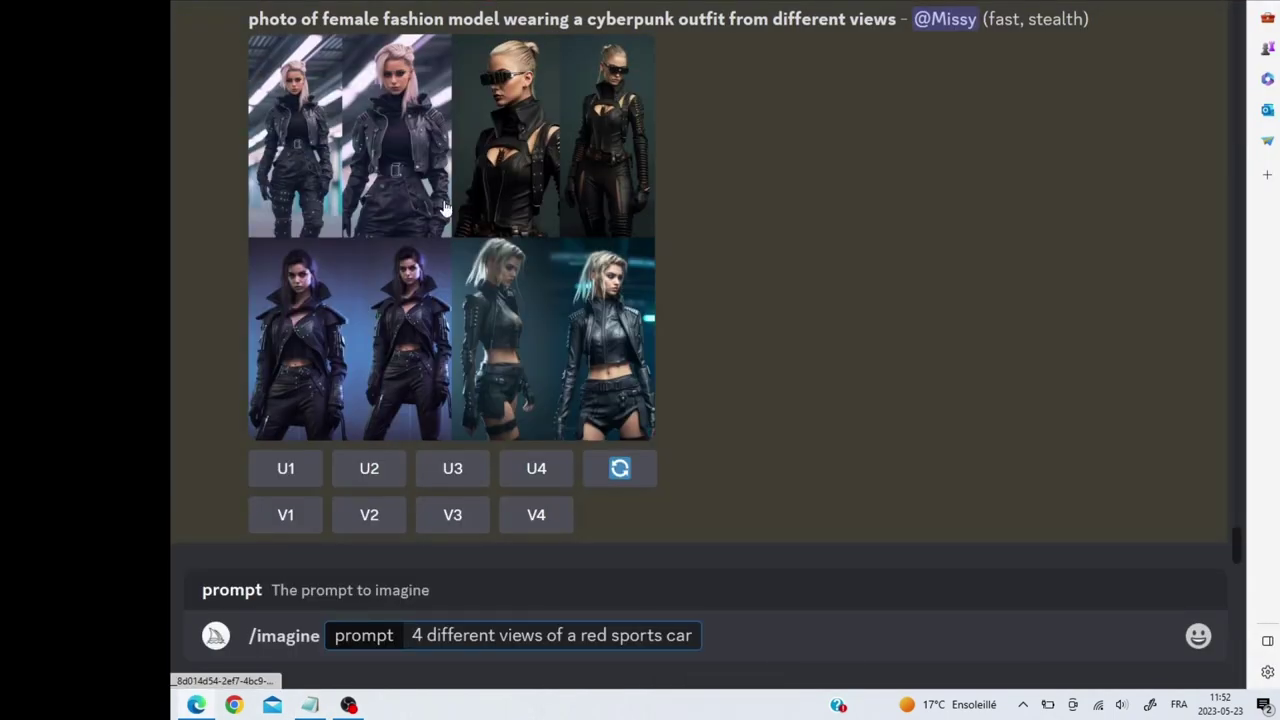
key(Return)
scroll(691, 268, up, 3)
scroll(691, 276, up, 1)
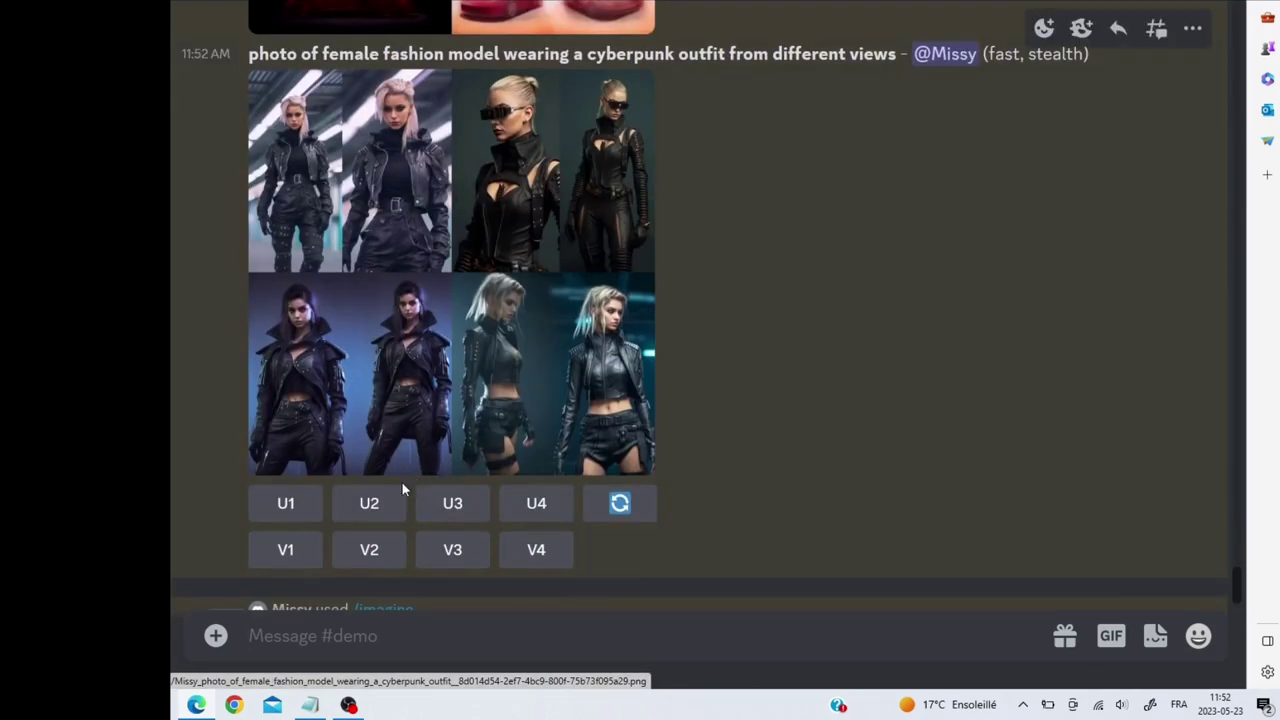
- Upscale U2 of the cyberpunk grid and scroll down to the upscaled Image #2
click(386, 508)
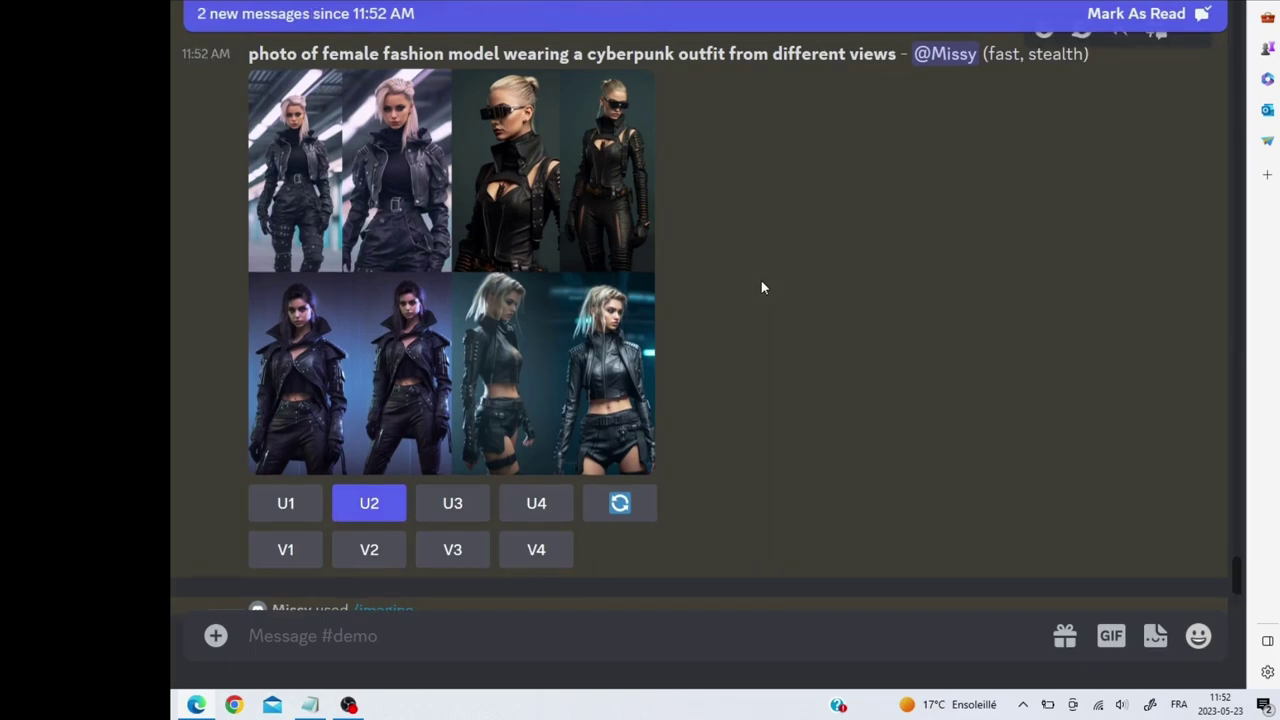
scroll(782, 278, down, 5)
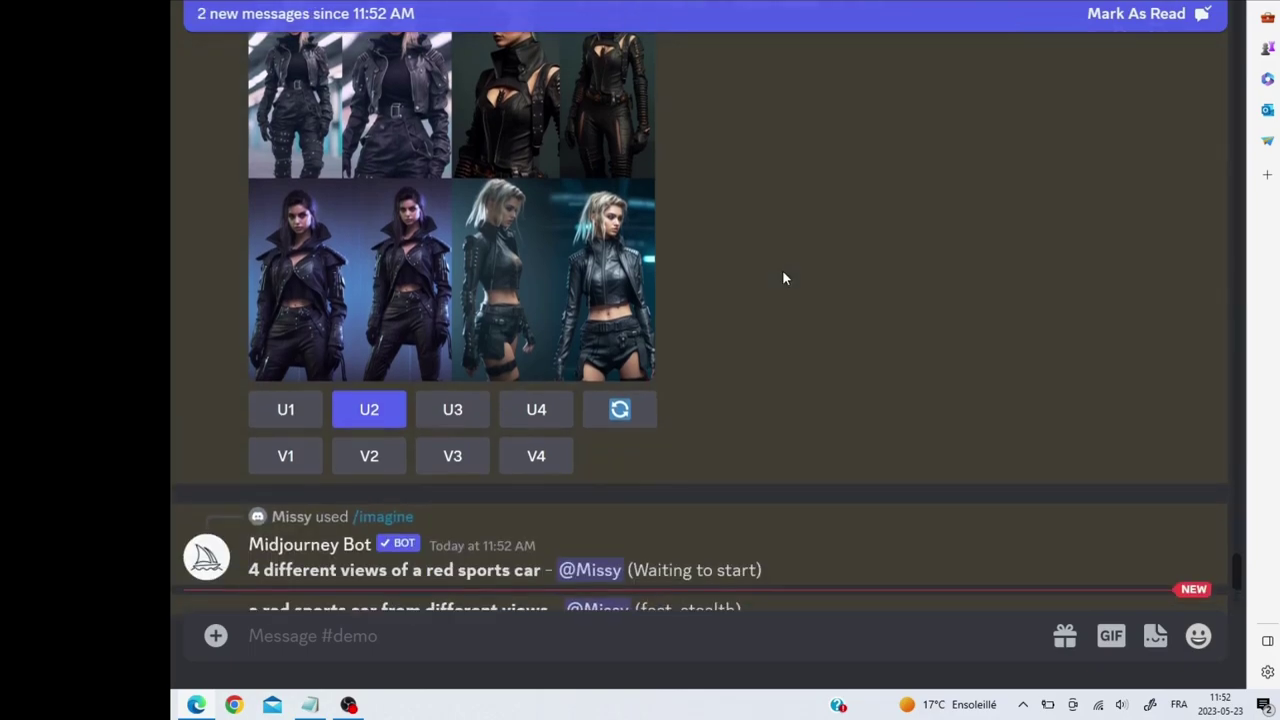
scroll(782, 278, down, 5)
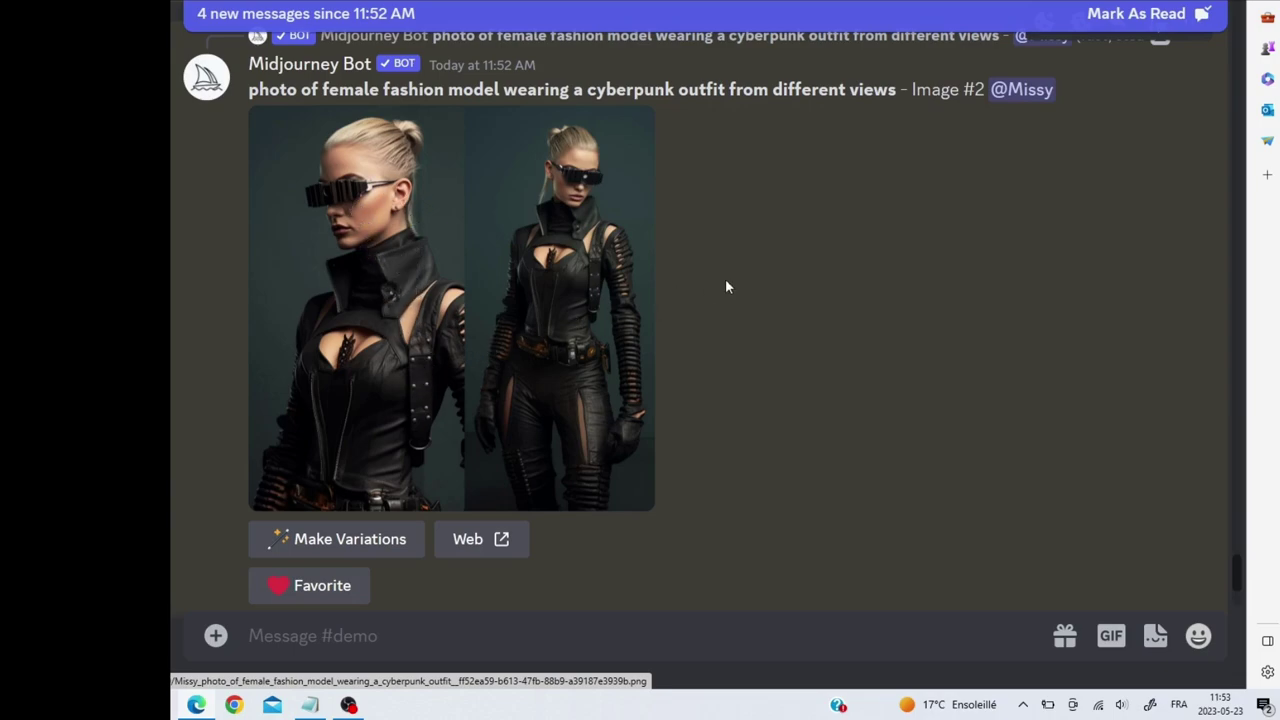
- Scroll through the red sports car grids until the '4 different views' grid finishes
scroll(660, 278, down, 5)
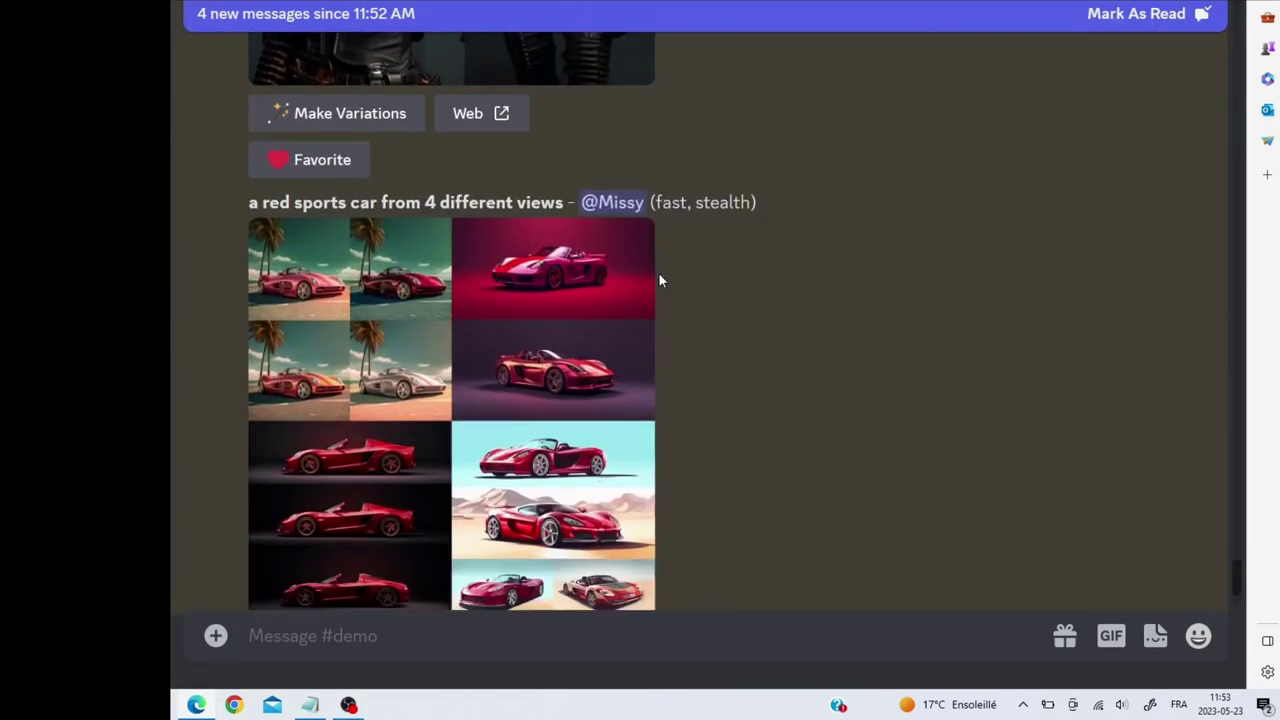
scroll(678, 304, up, 2)
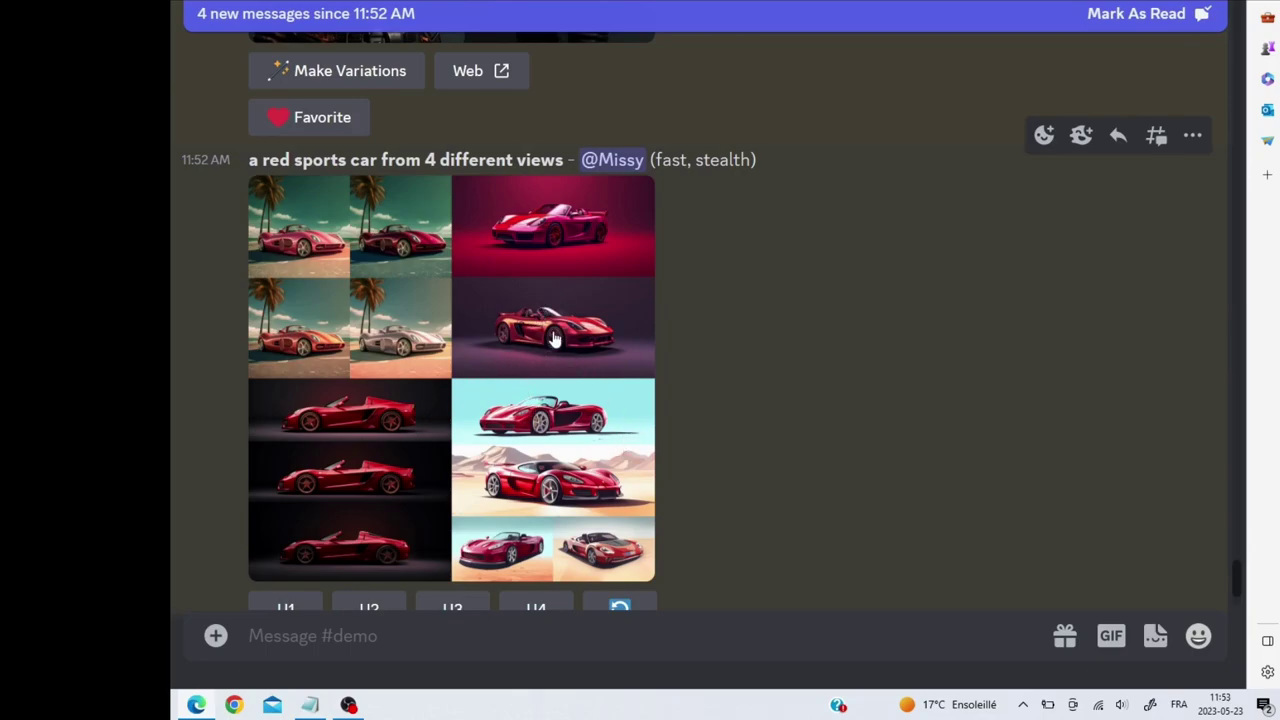
scroll(365, 178, down, 1)
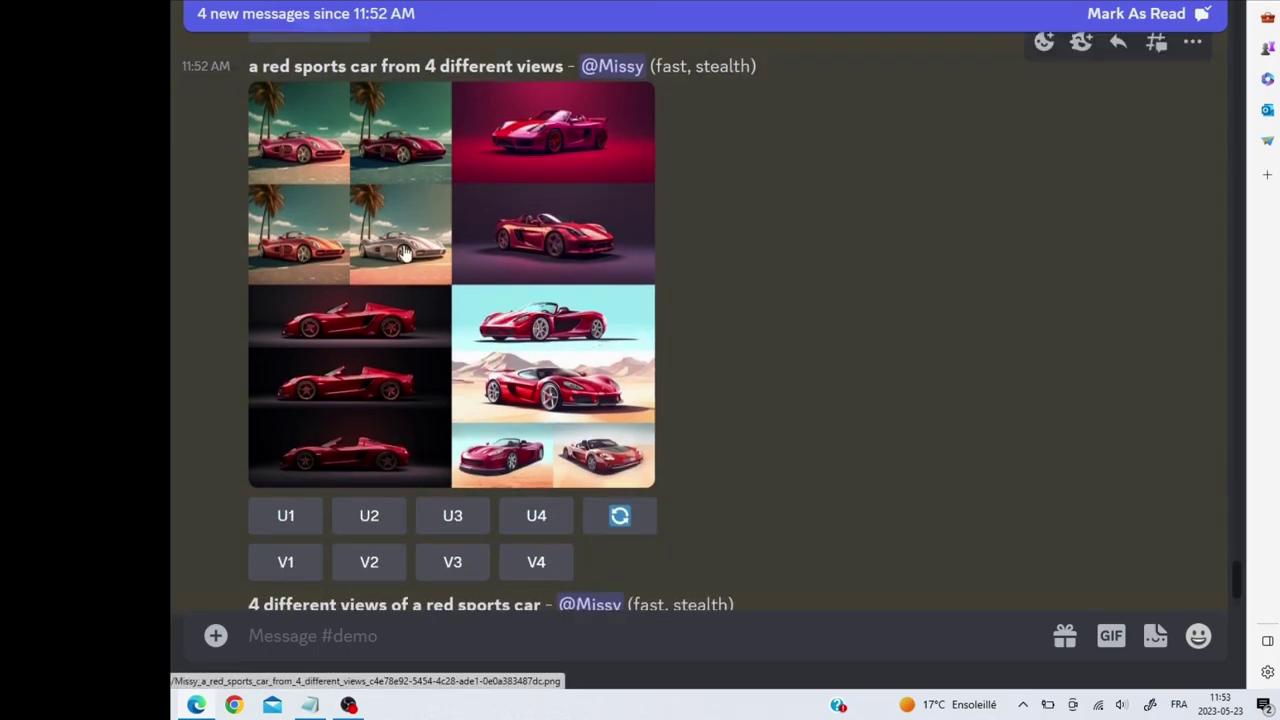
scroll(386, 340, down, 4)
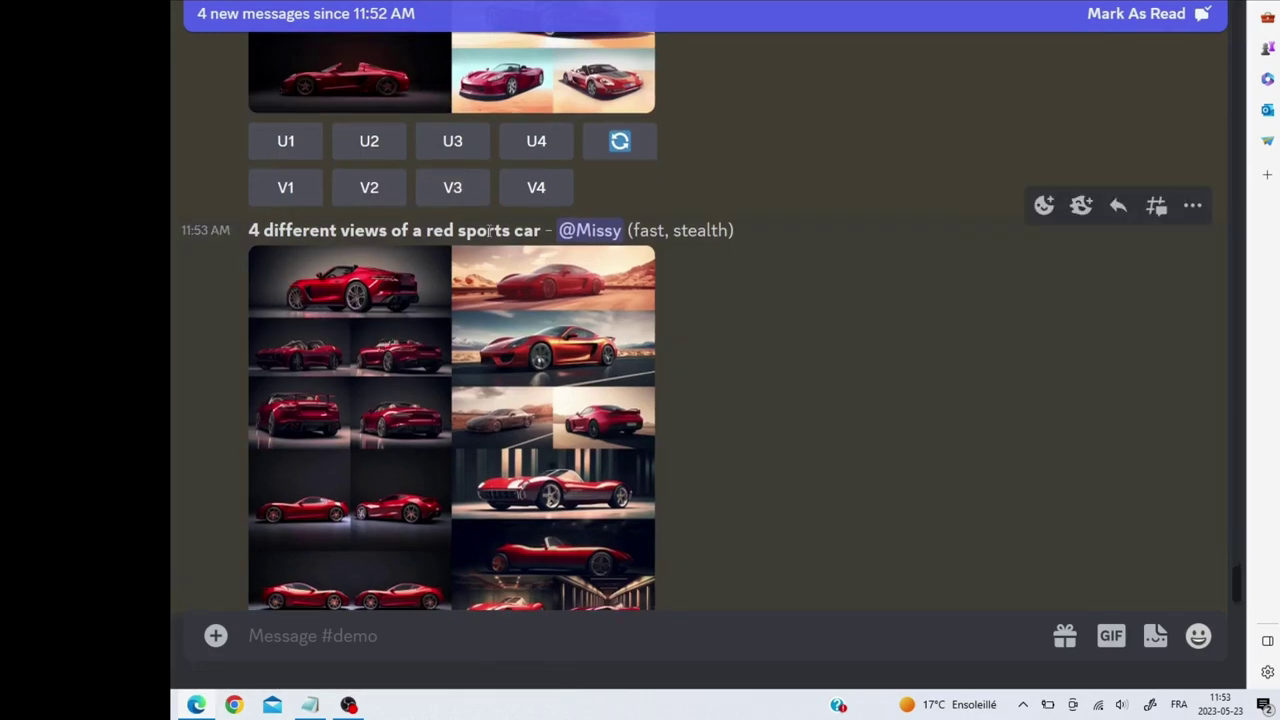
scroll(543, 287, down, 2)
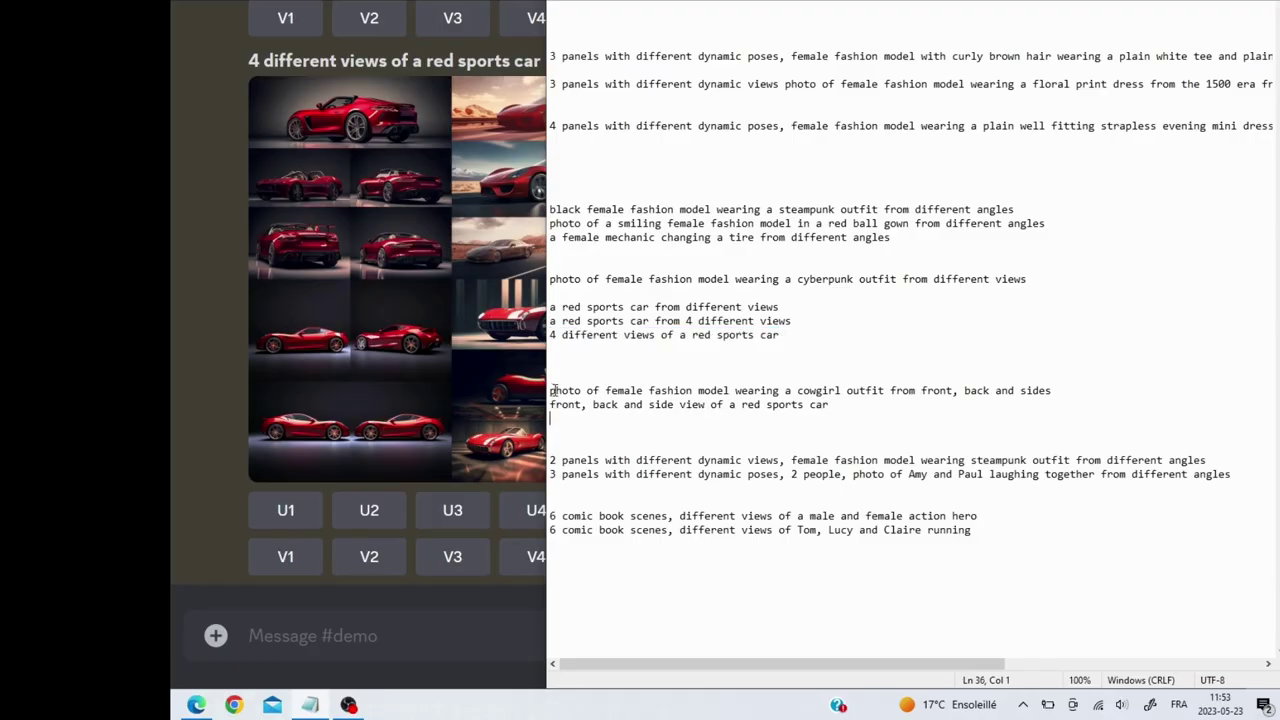
- Copy the cowgirl outfit front, back and sides line and submit it with /imagine
drag(551, 391, 1062, 394)
key(ctrl+c)
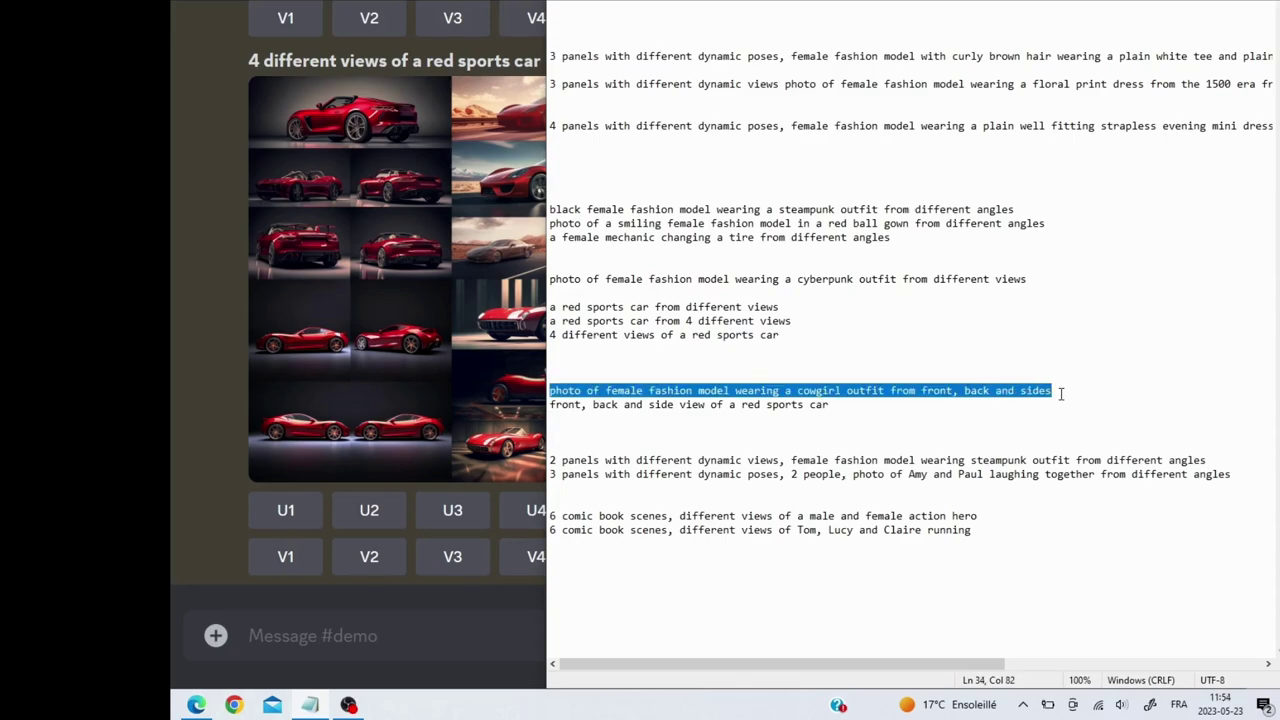
click(367, 643)
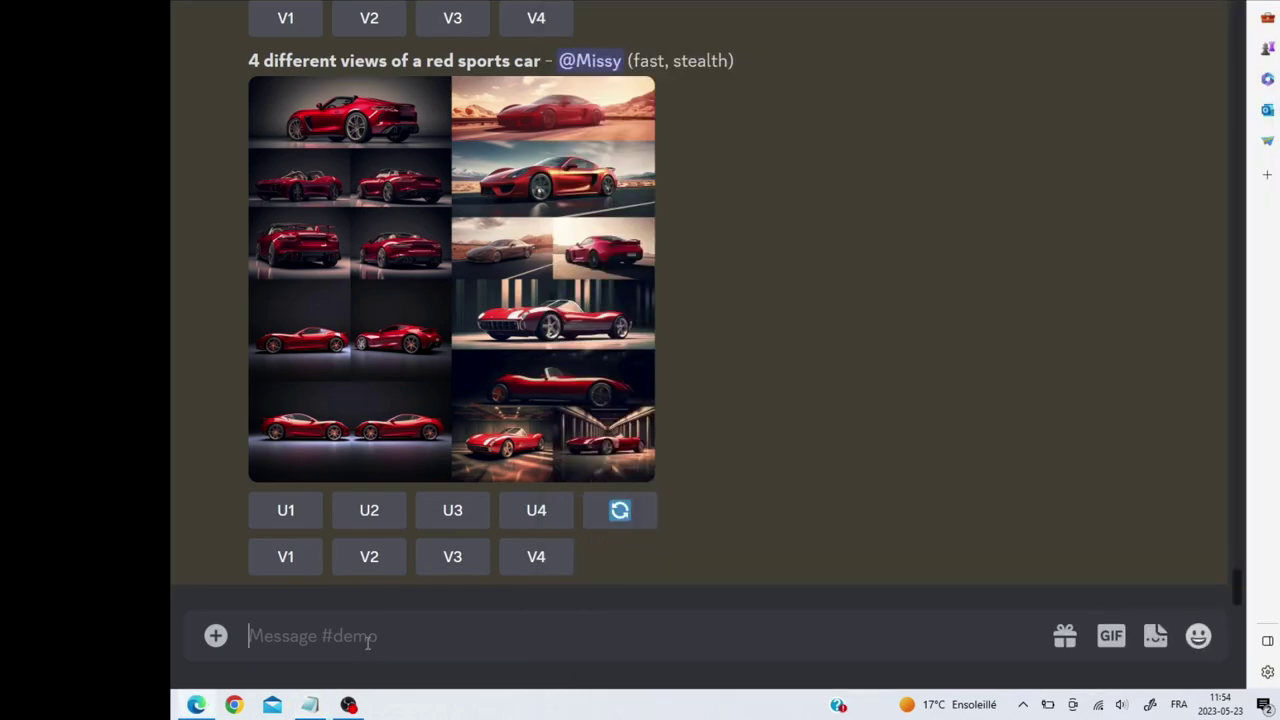
text(/)
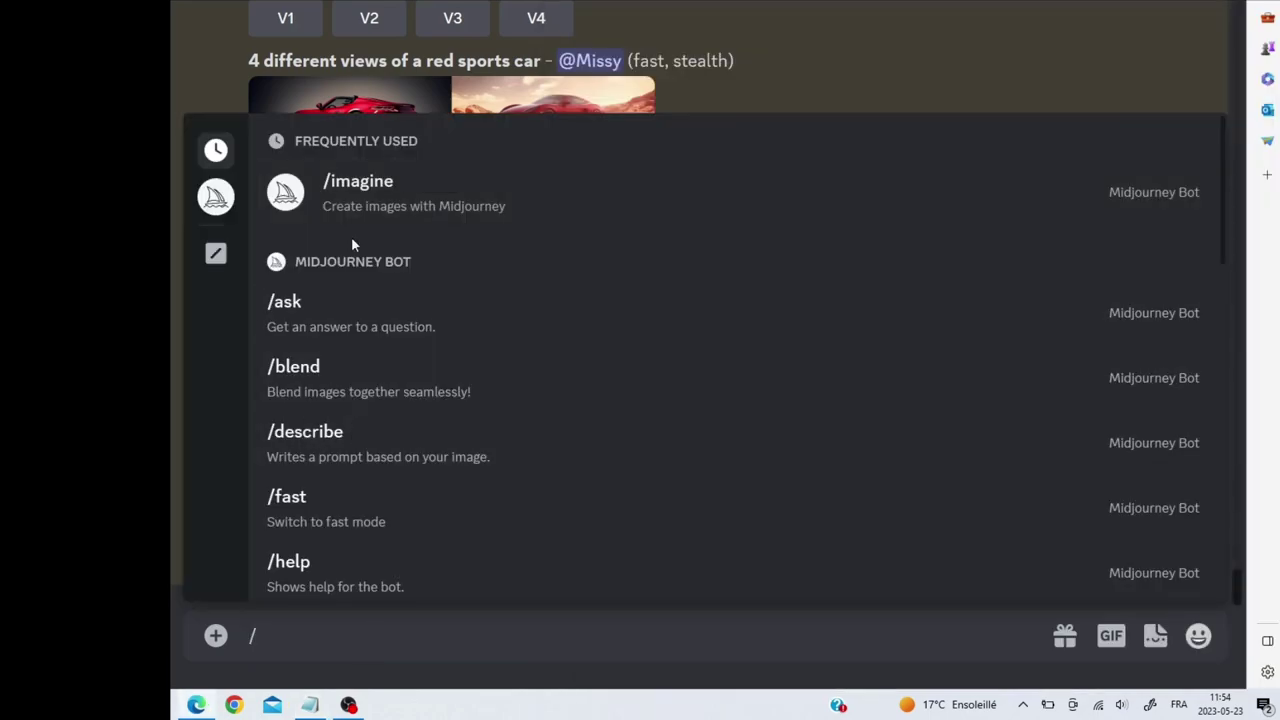
click(331, 189)
key(ctrl+v)
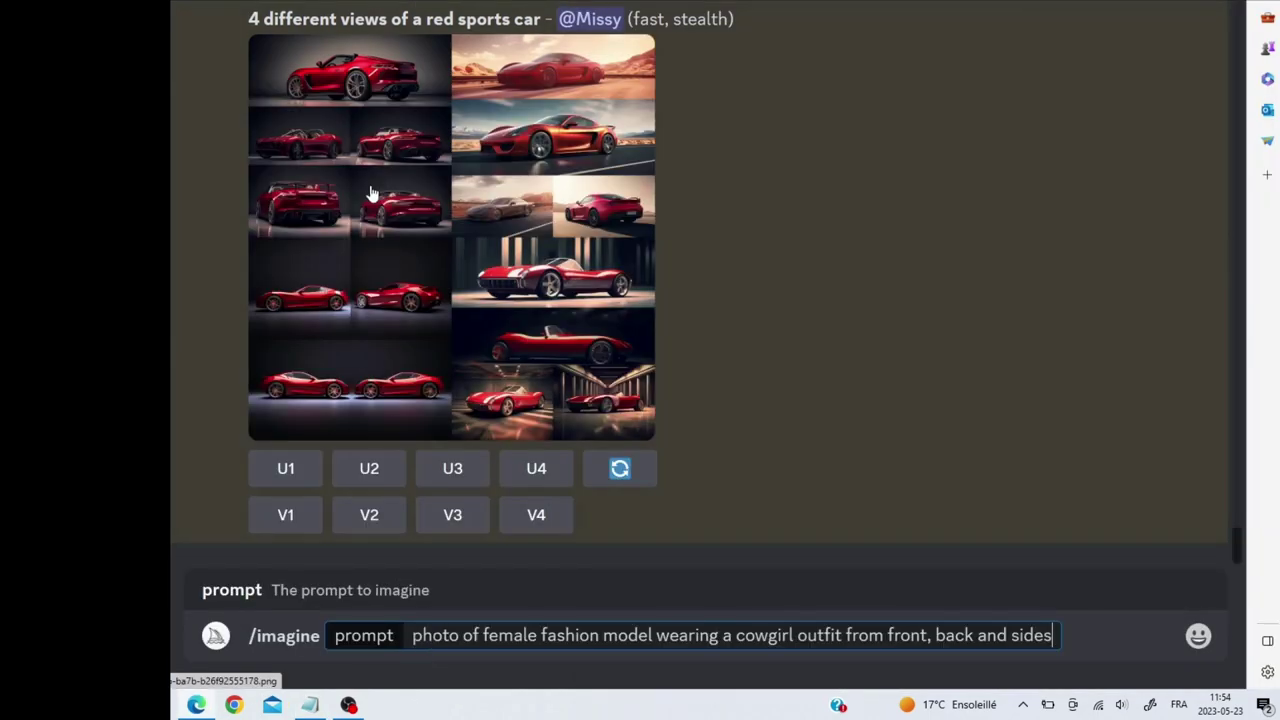
key(Return)
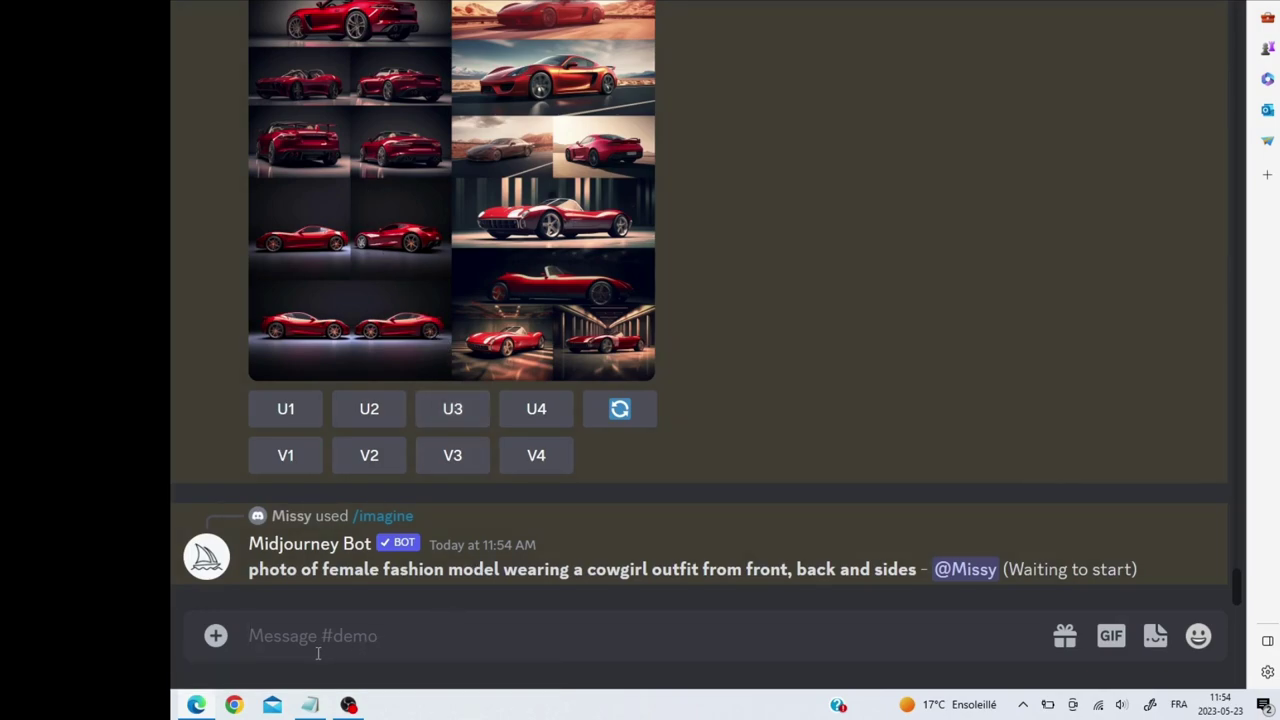
- Copy the red sports car front, back and side view prompt from the notes and submit it via /imagine
click(310, 705)
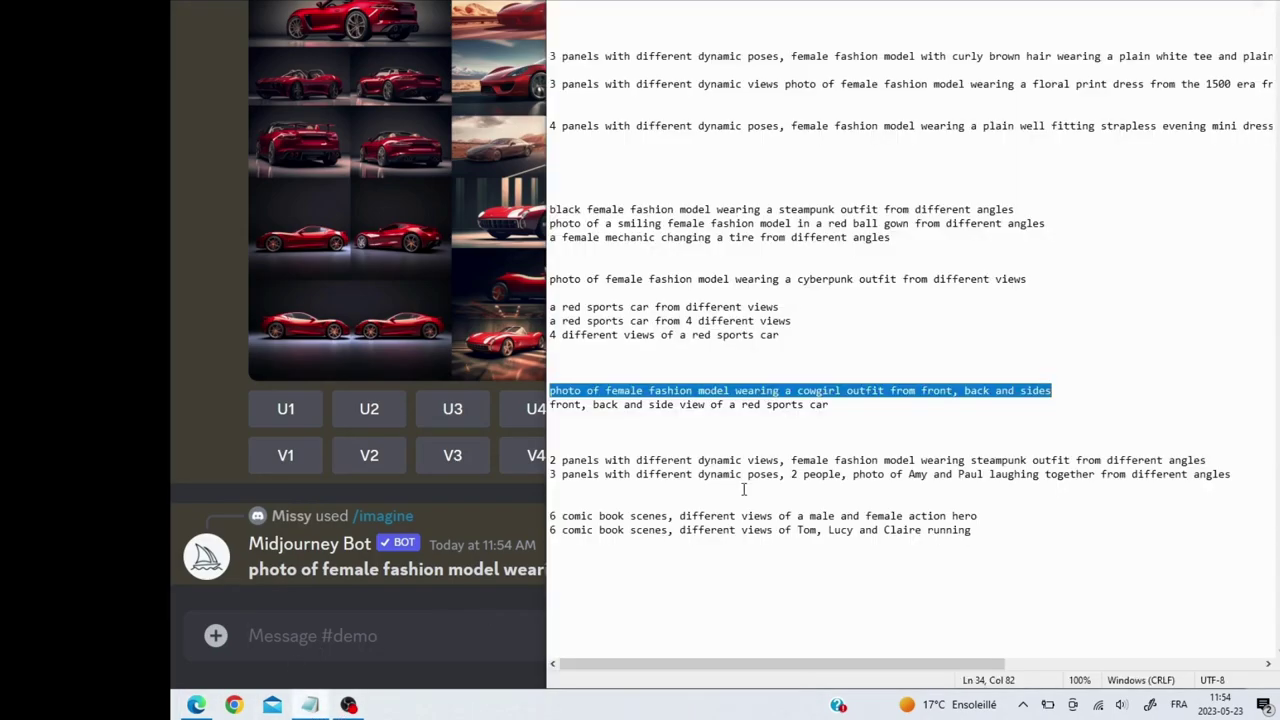
click(738, 460)
drag(838, 400, 553, 404)
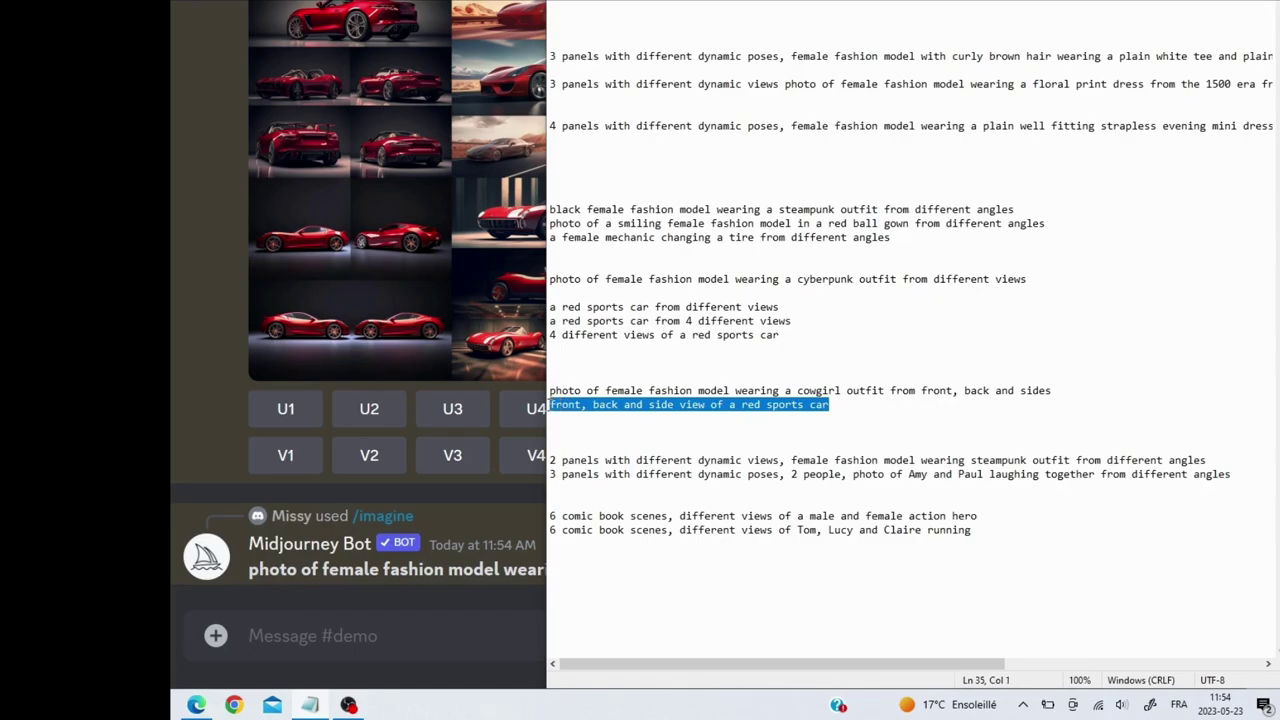
click(426, 640)
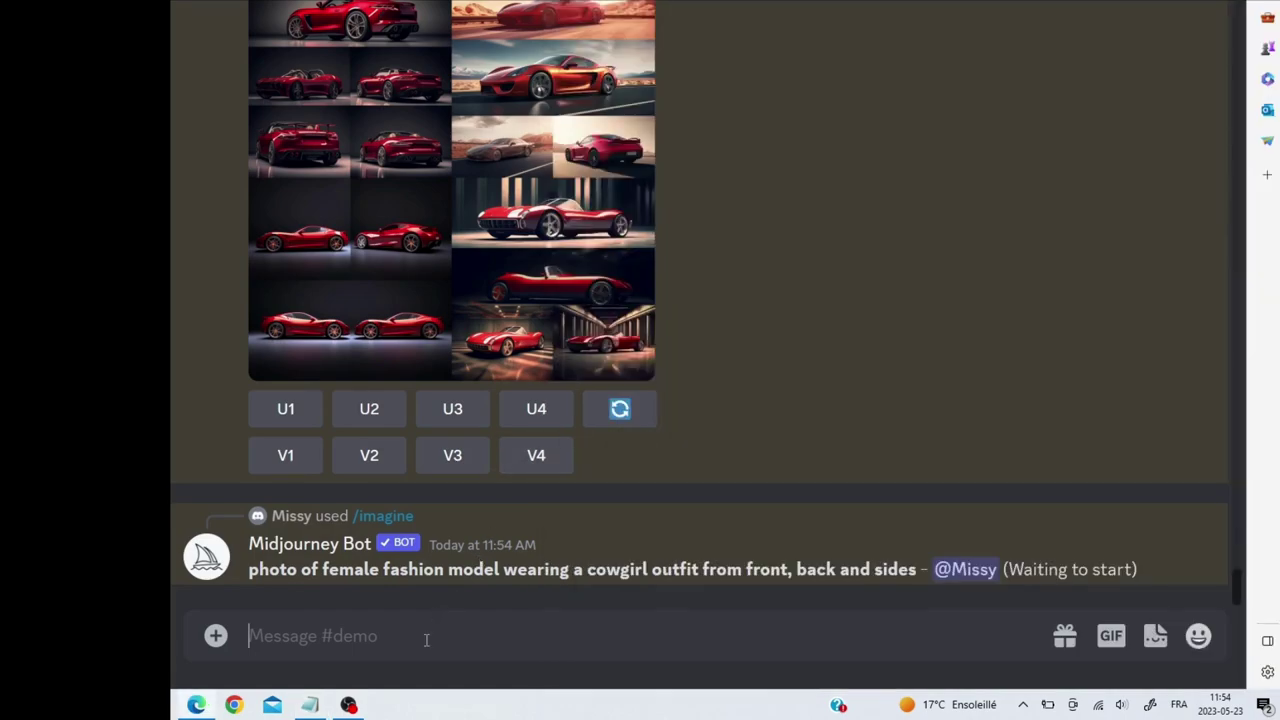
text(/)
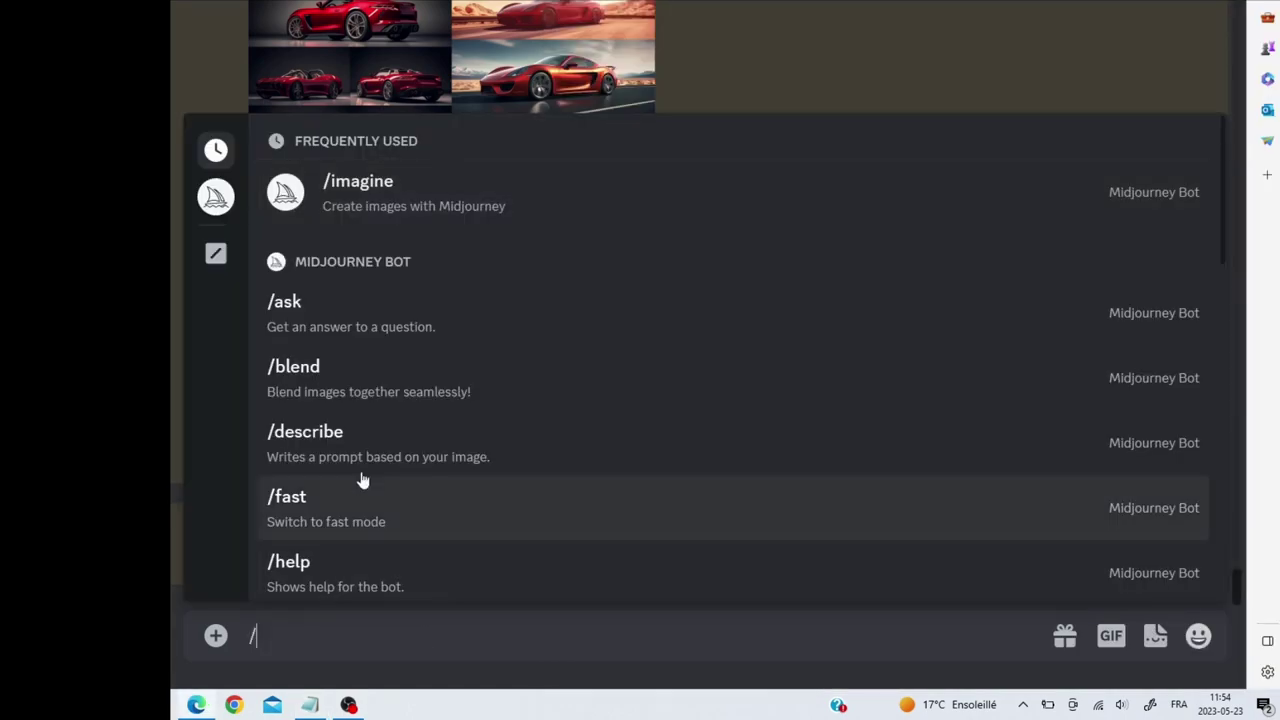
click(436, 210)
text(front, back and side view of a red sports car)
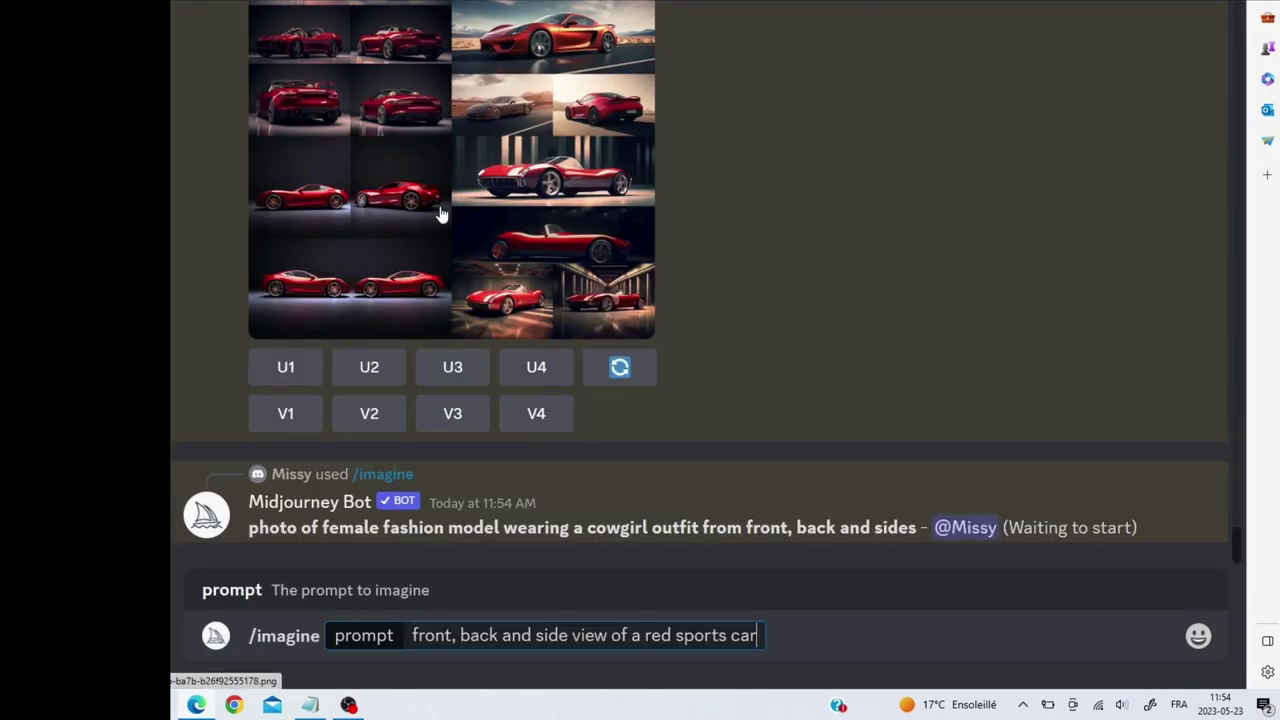
key(Return)
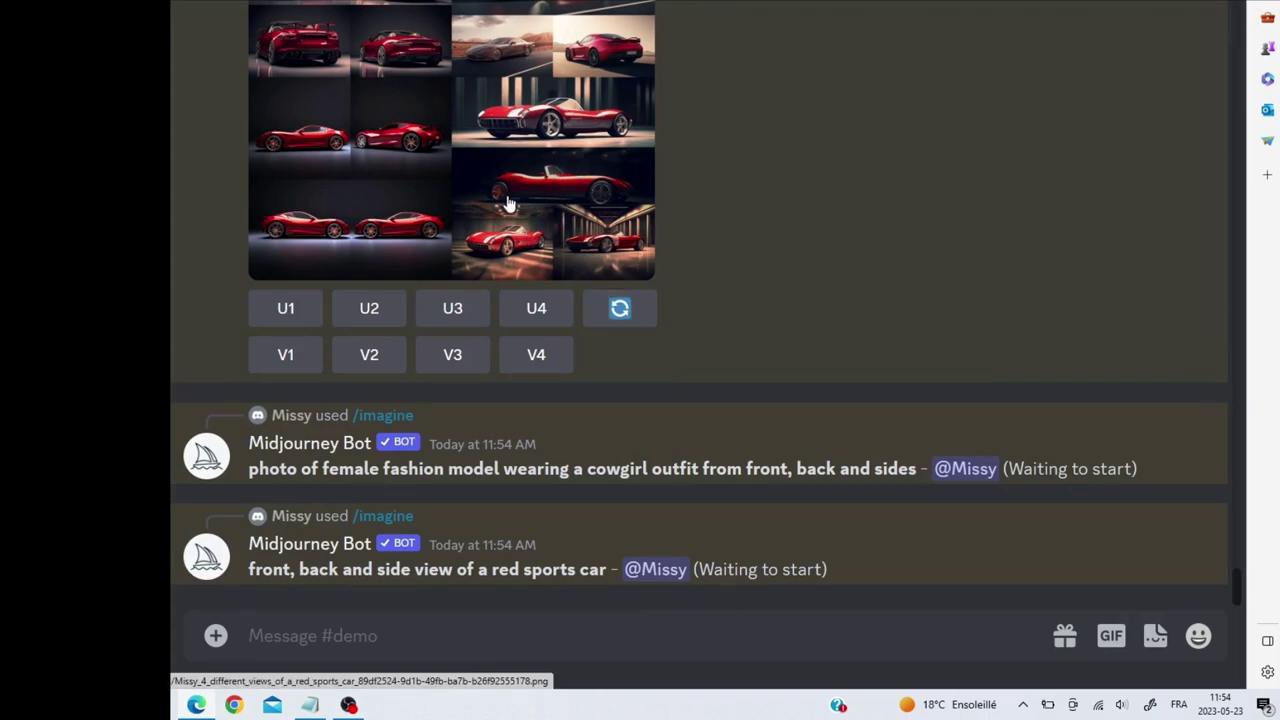
scroll(709, 316, up, 5)
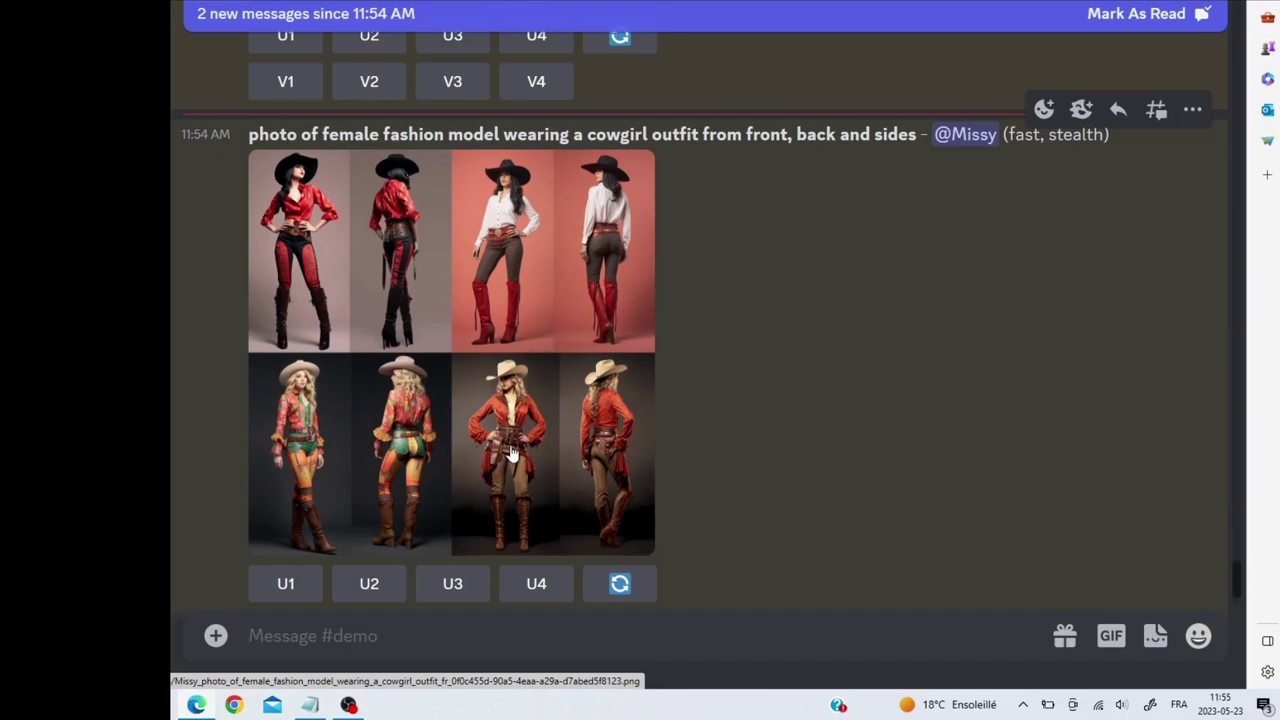
- Preview the cowgirl outfit grid, then upscale images U2 and U4
click(510, 453)
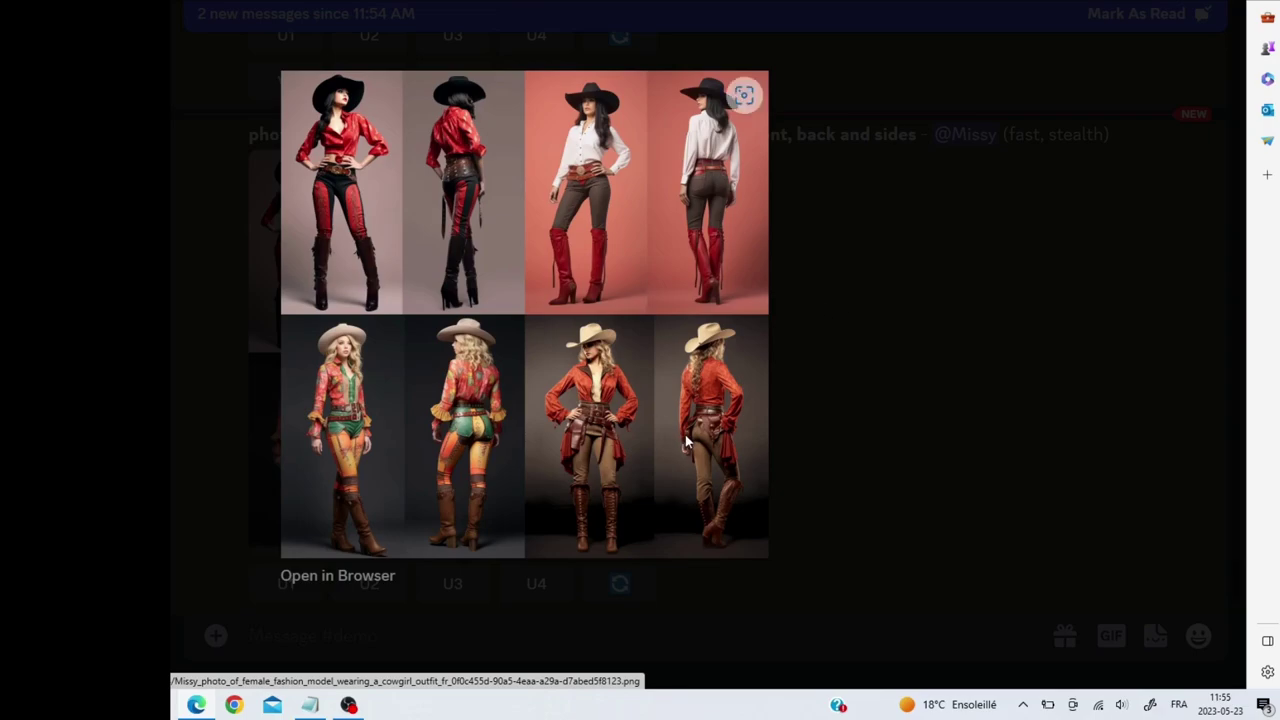
click(835, 379)
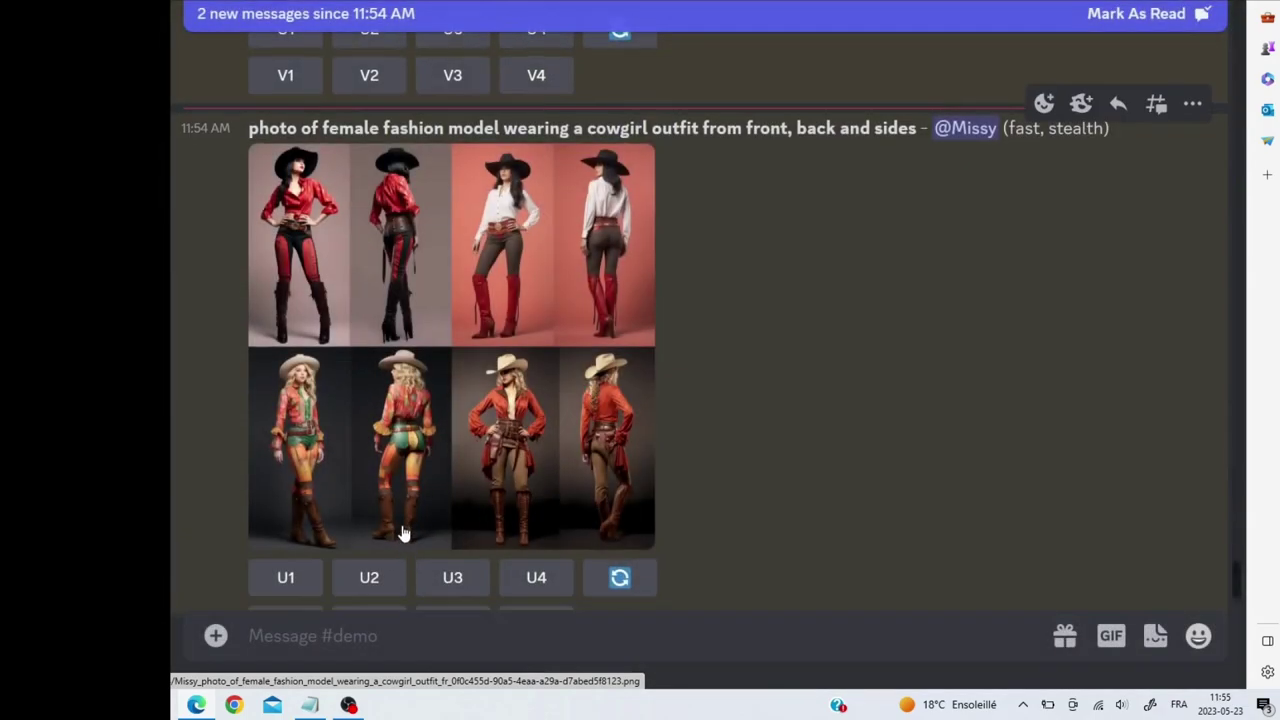
scroll(403, 533, down, 2)
click(360, 397)
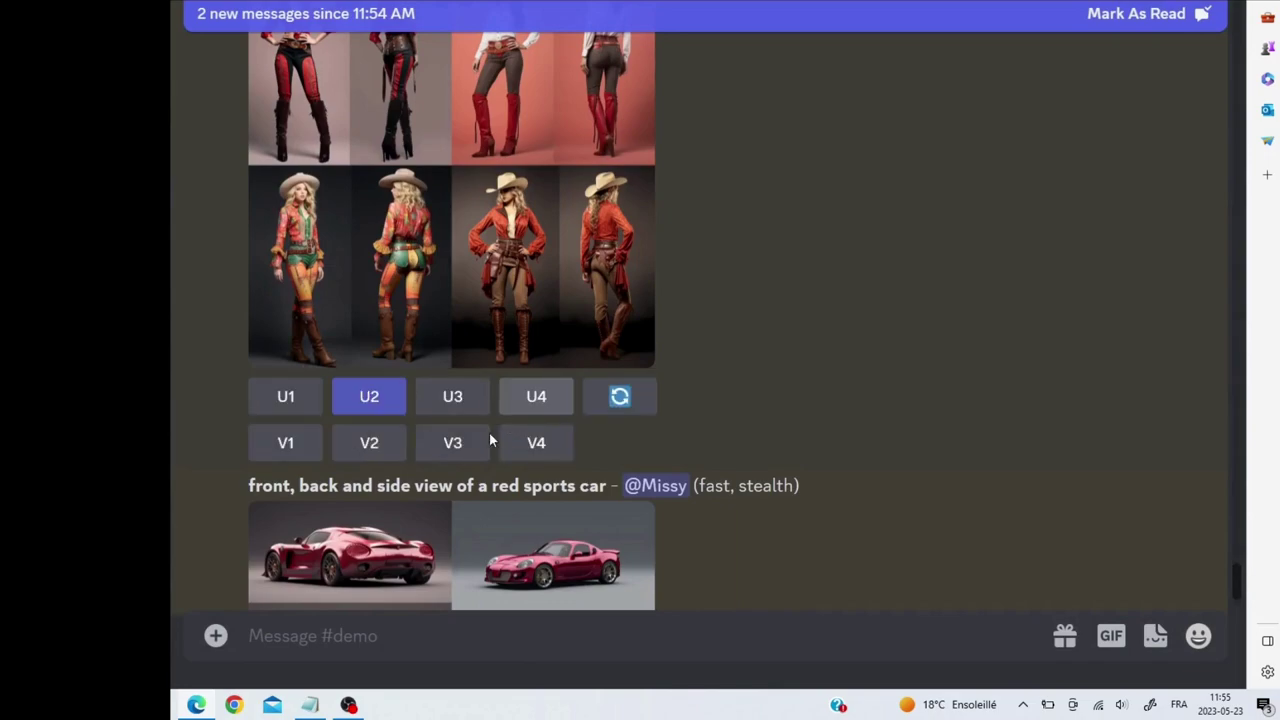
click(536, 397)
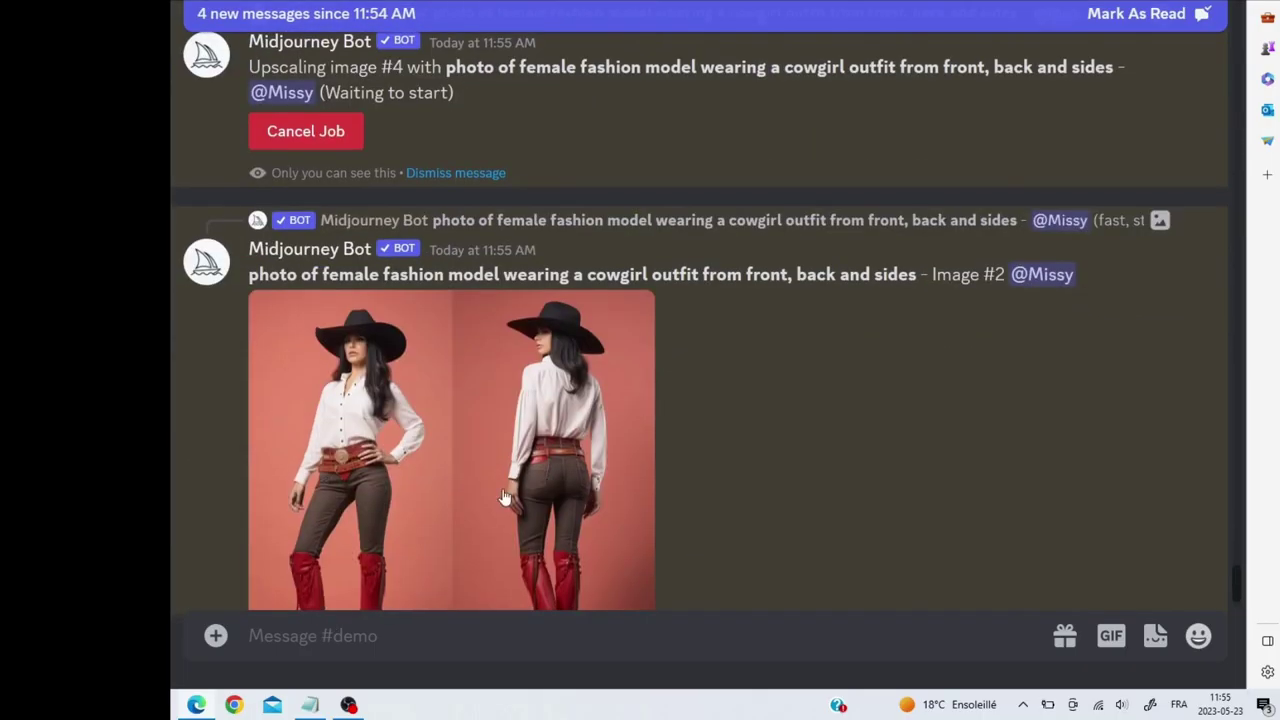
- Submit the '2 panels with different dynamic views, female fashion model wearing steampunk outfit' prompt via /imagine
click(309, 705)
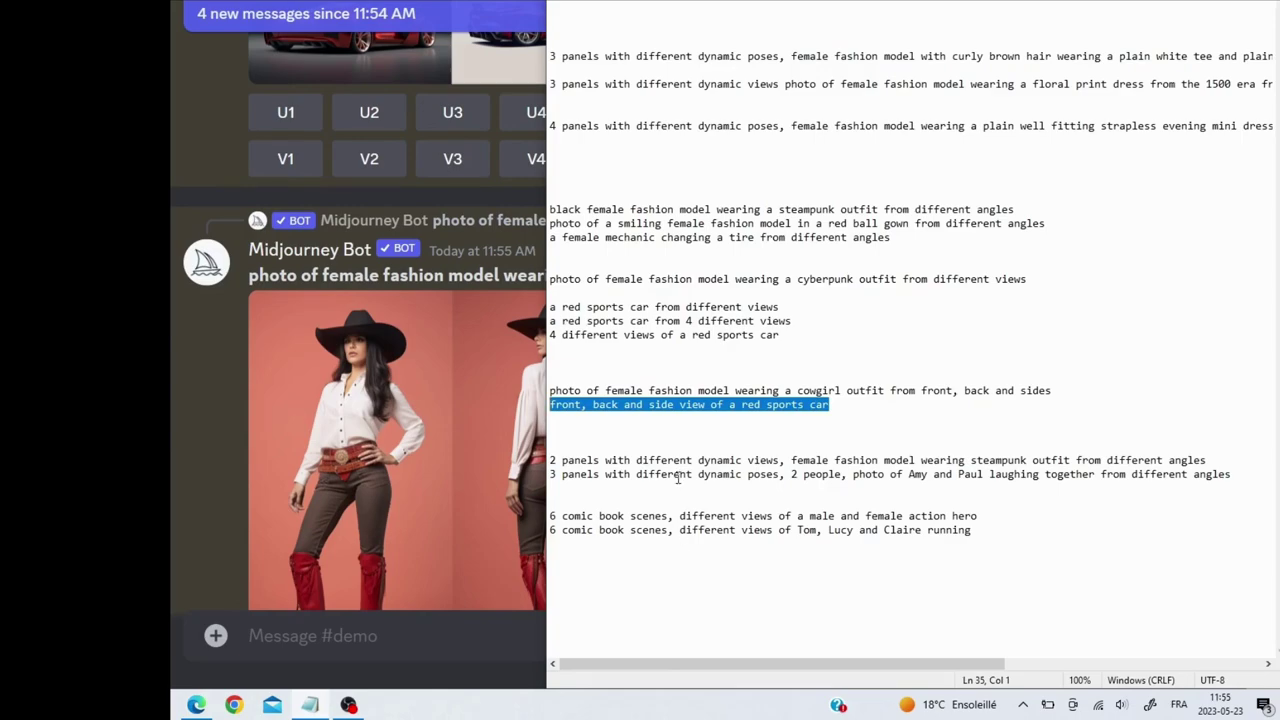
click(624, 460)
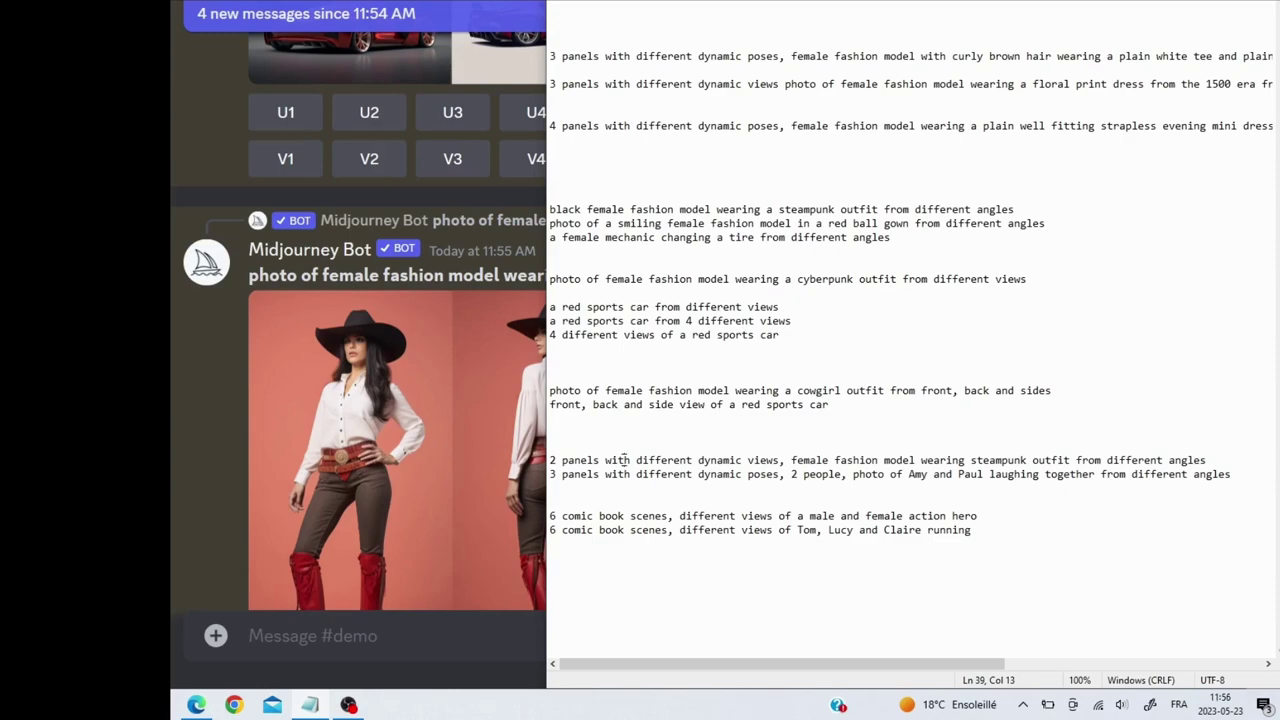
click(1208, 460)
shift+click(904, 447)
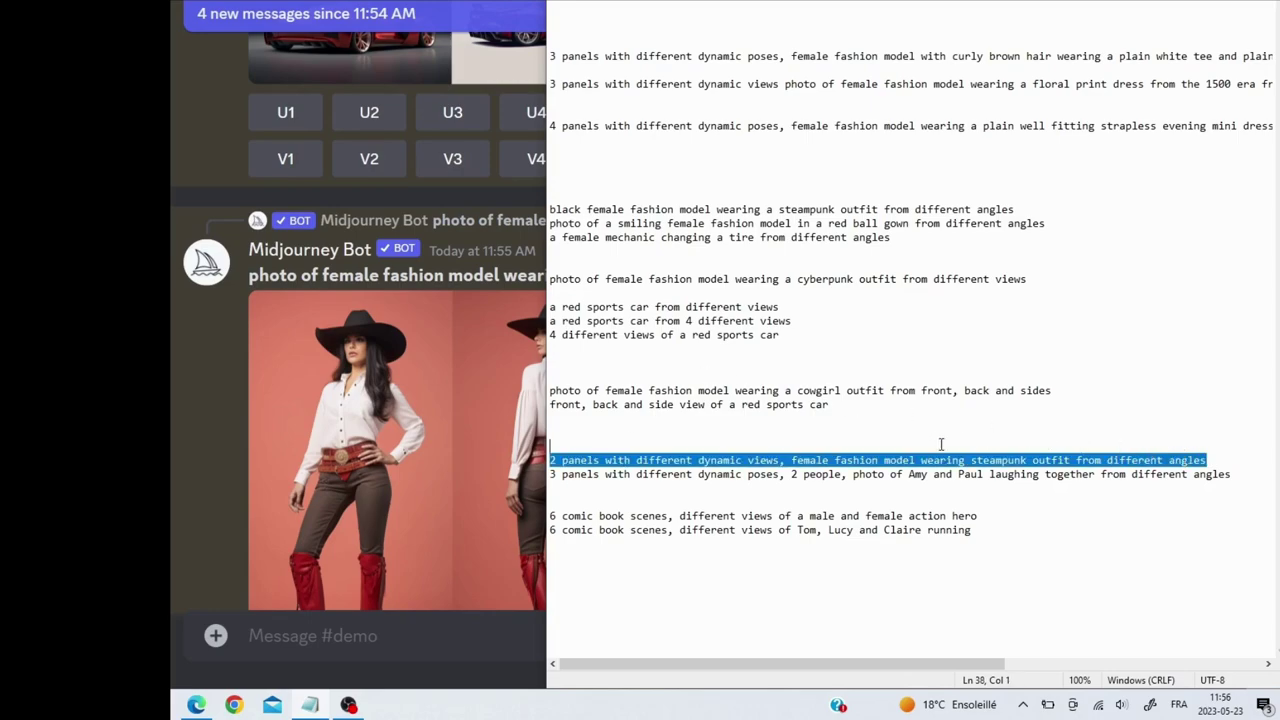
drag(904, 447, 540, 457)
key(ctrl+c)
click(355, 652)
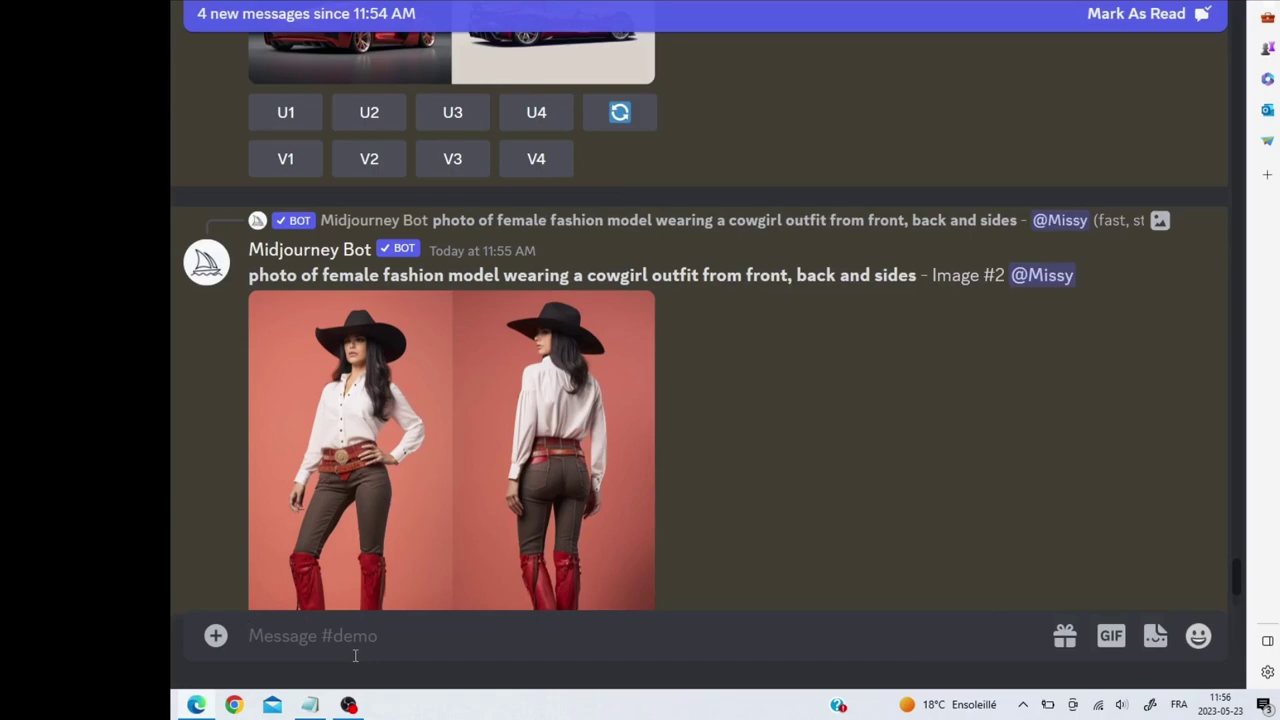
text(/)
click(416, 204)
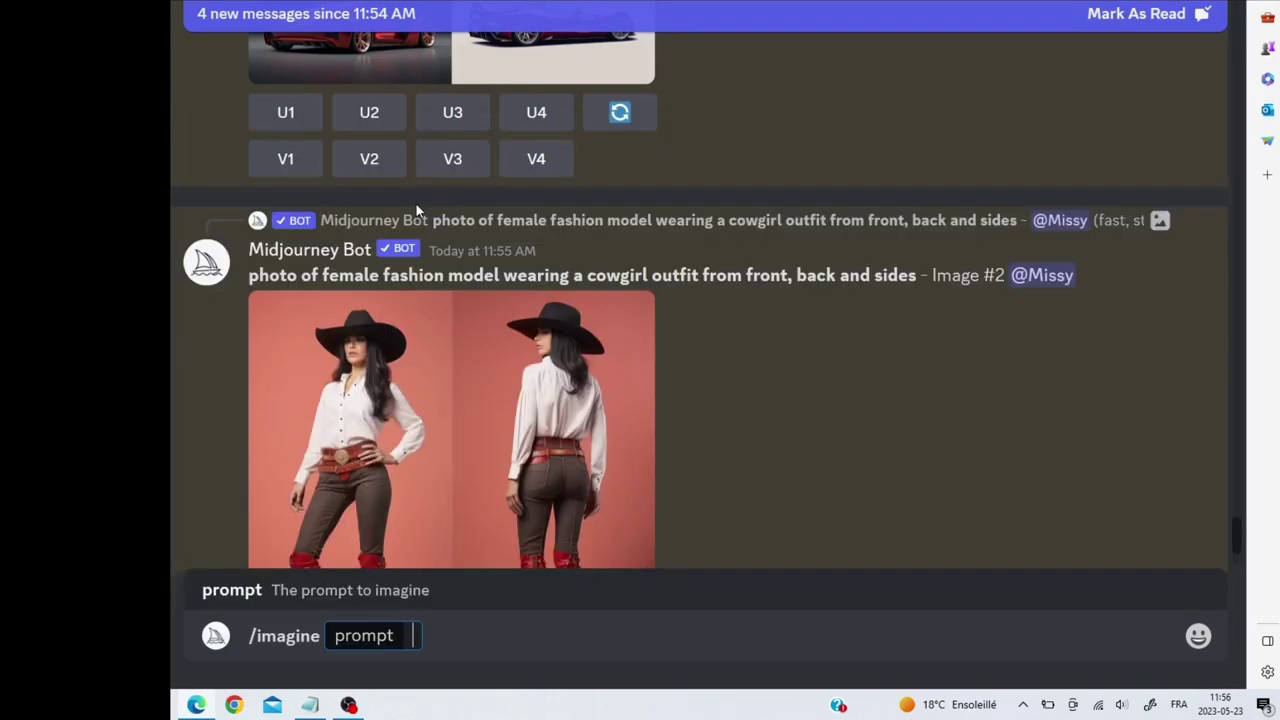
key(ctrl+v)
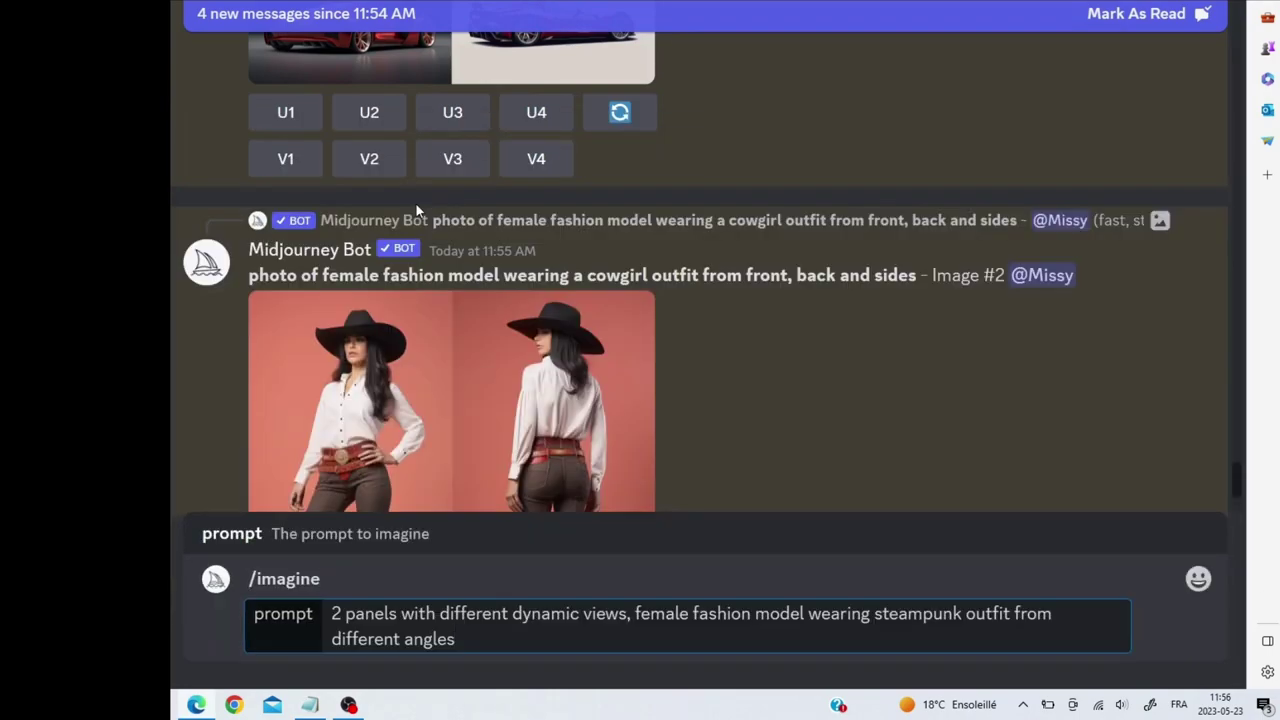
key(Return)
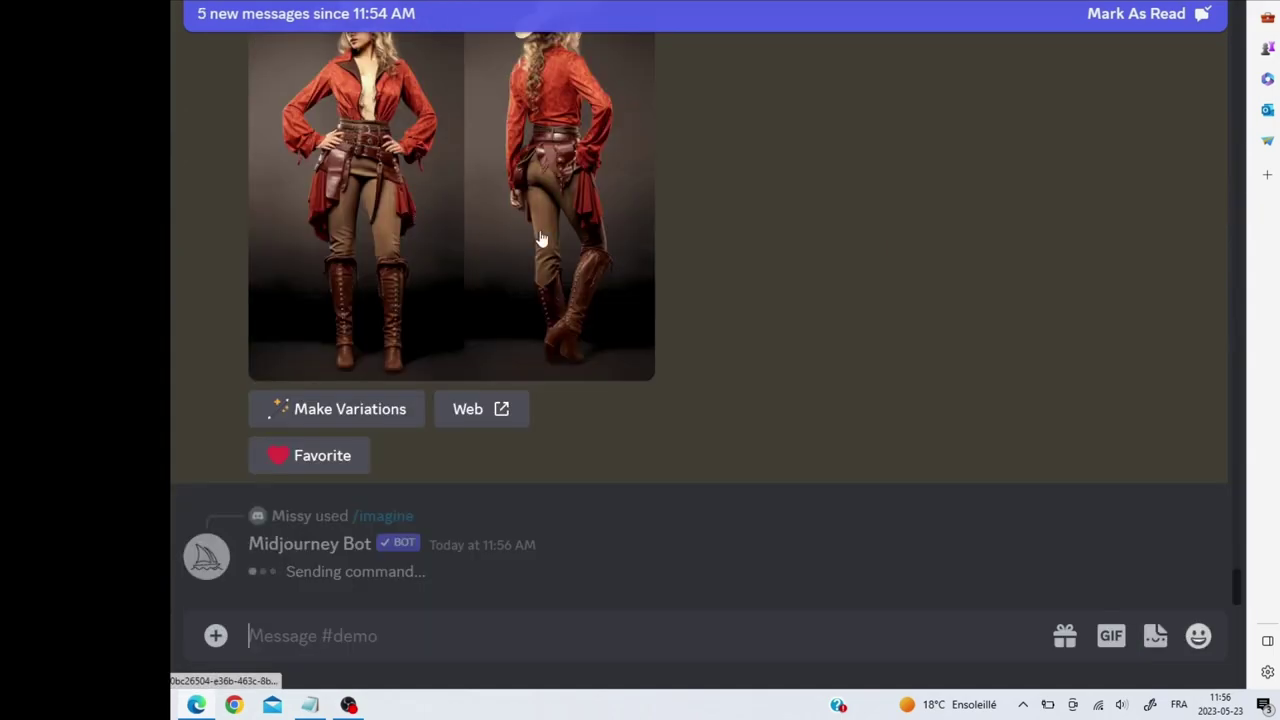
- Enlarge the finished two-panel steampunk grid of paired views for a closer look, then close it
scroll(771, 270, up, 2)
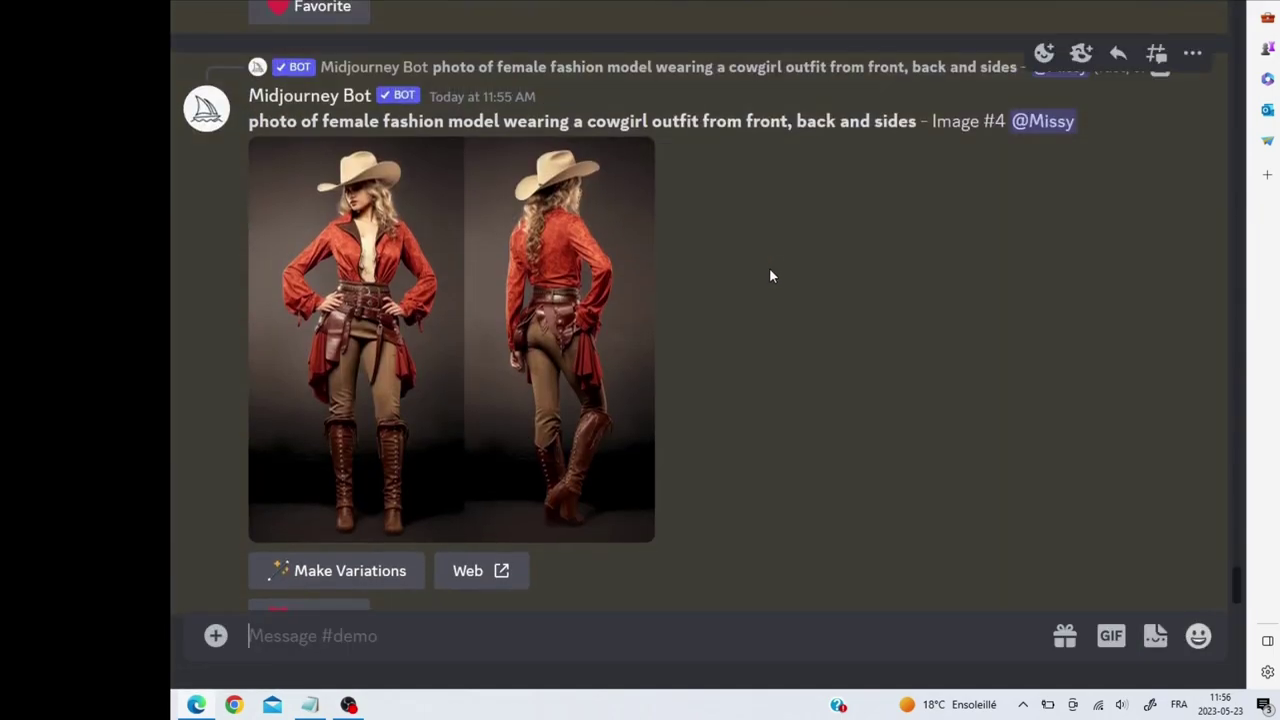
scroll(753, 245, down, 2)
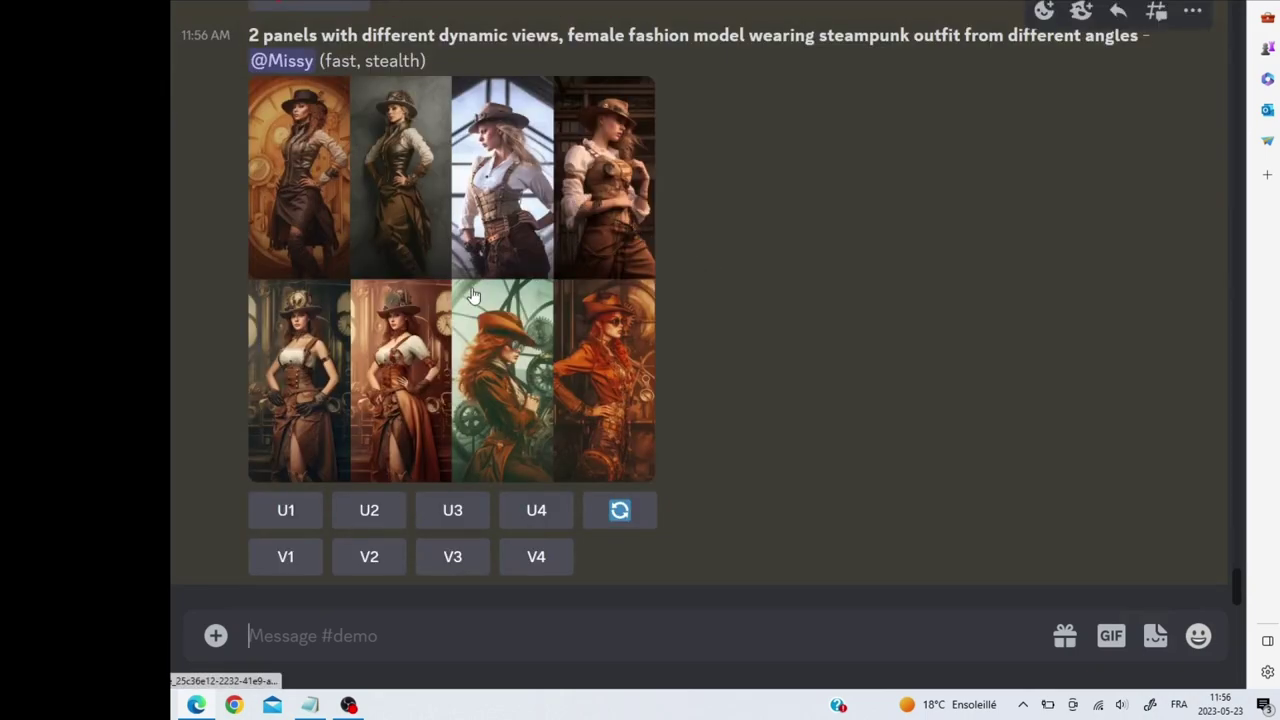
click(521, 339)
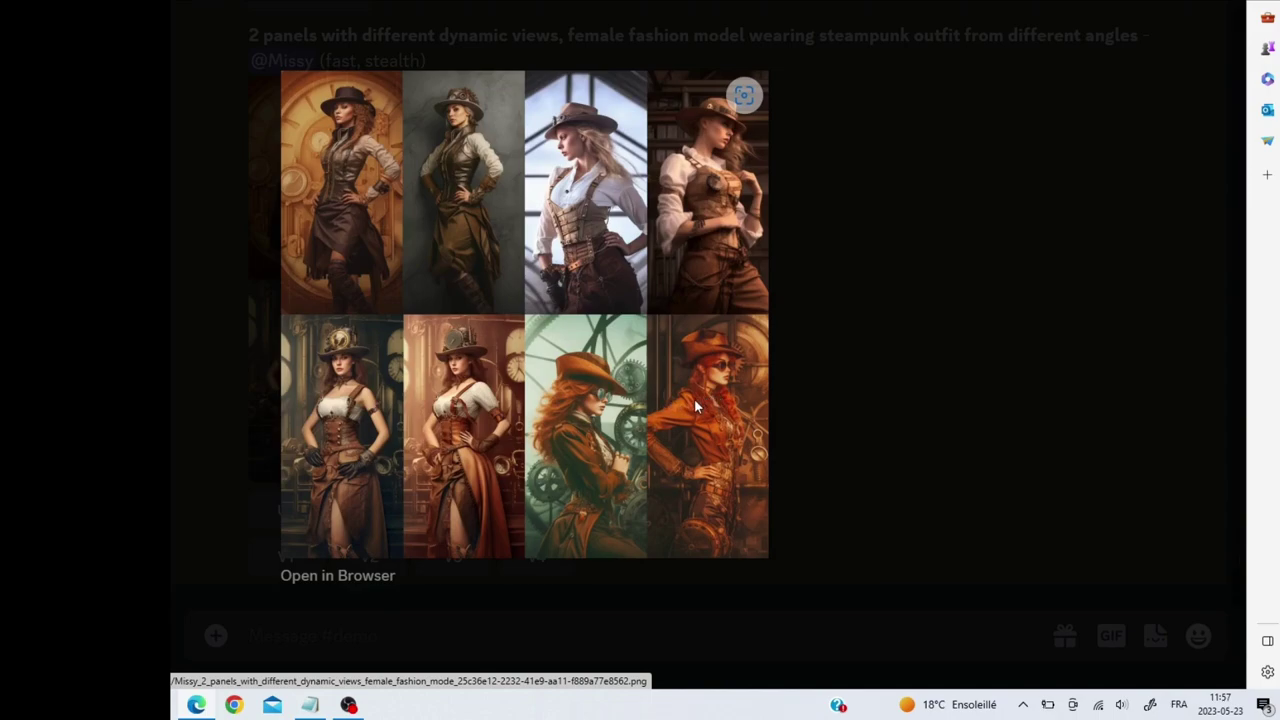
click(936, 366)
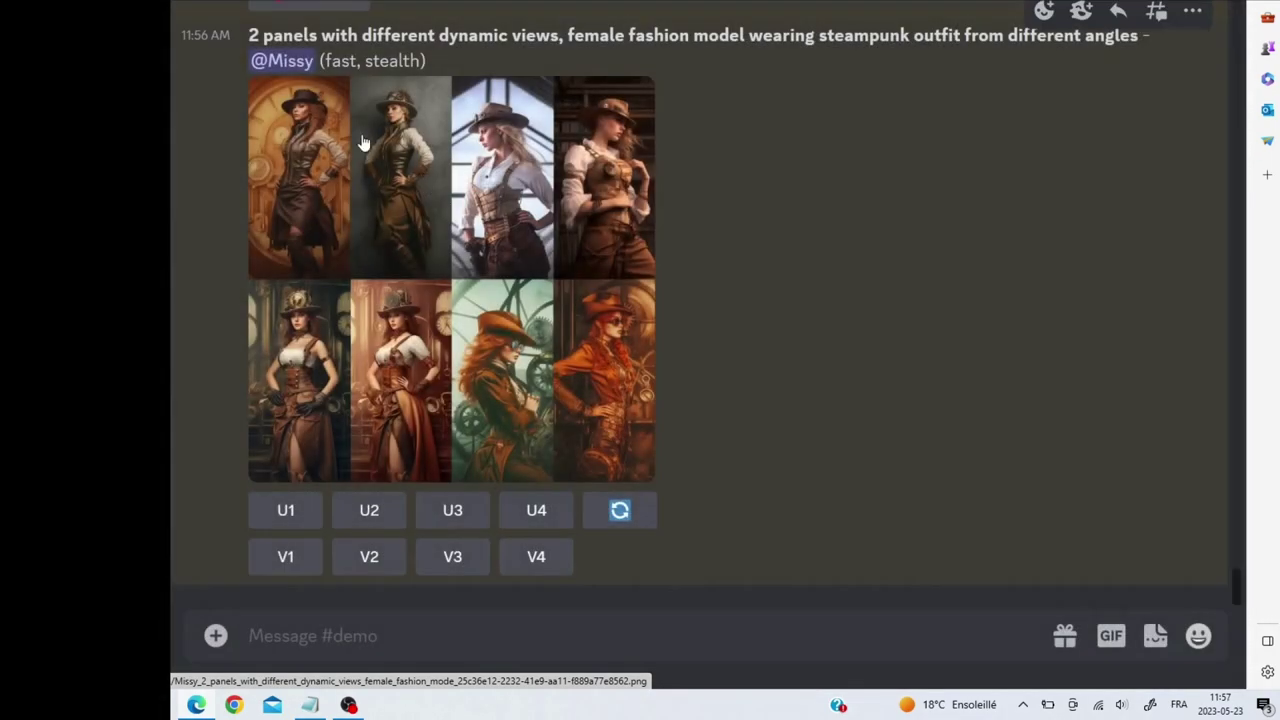